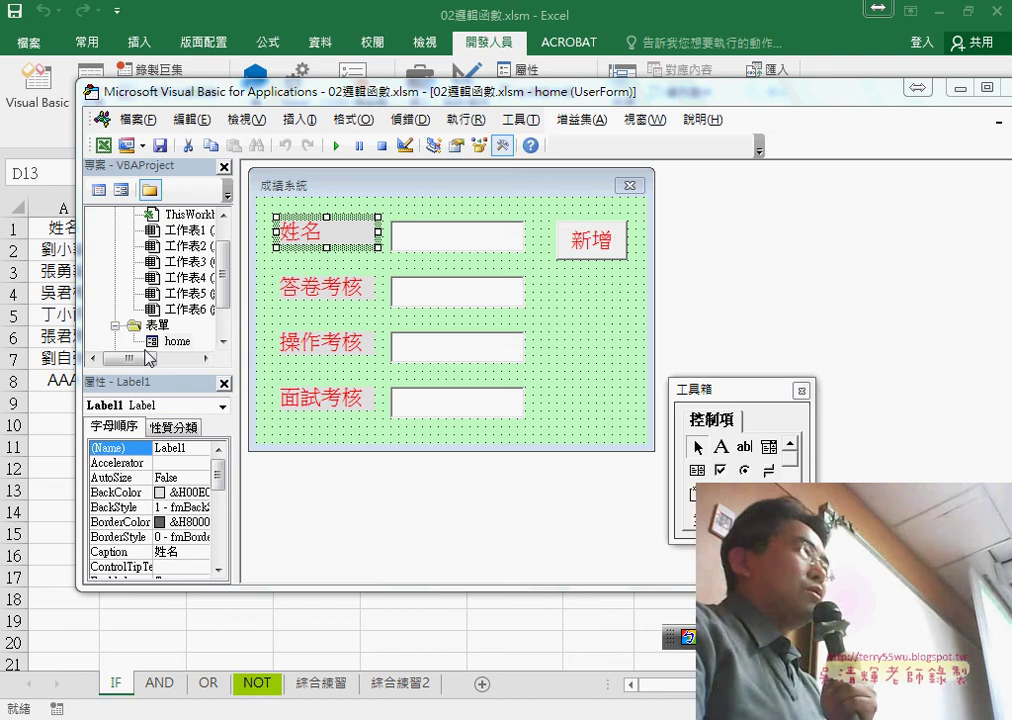
# - Place the Toolbox beside the 成績系統 form and mark its Label, TextBox and CommandButton tools
pyautogui.moveTo(731, 389); pyautogui.dragTo(701, 176)
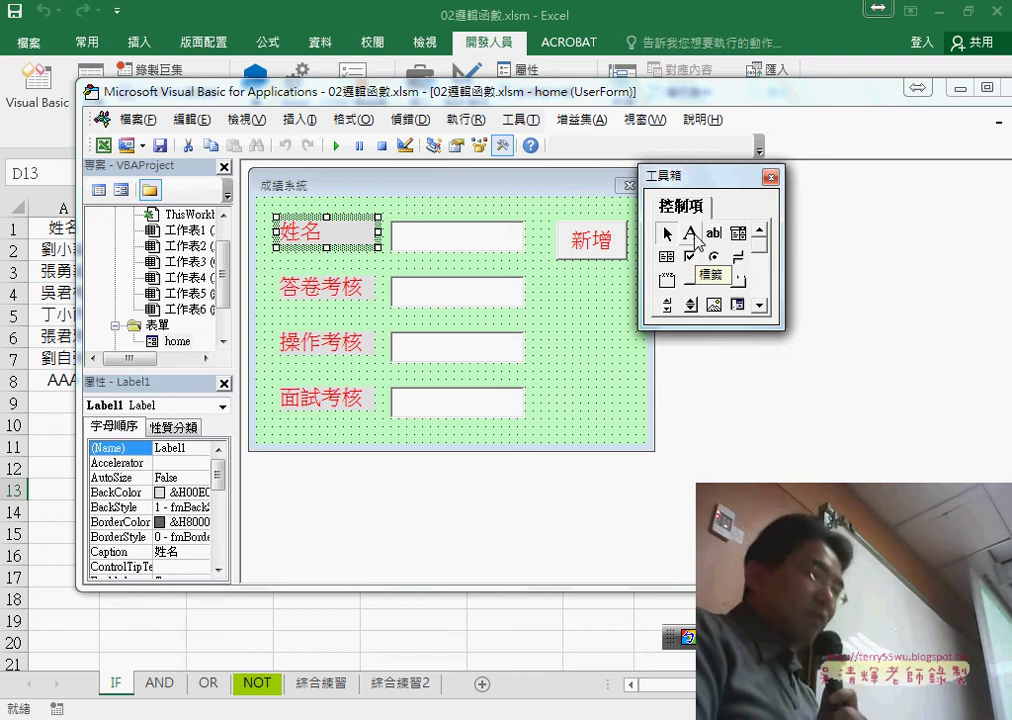
pyautogui.click(691, 235)
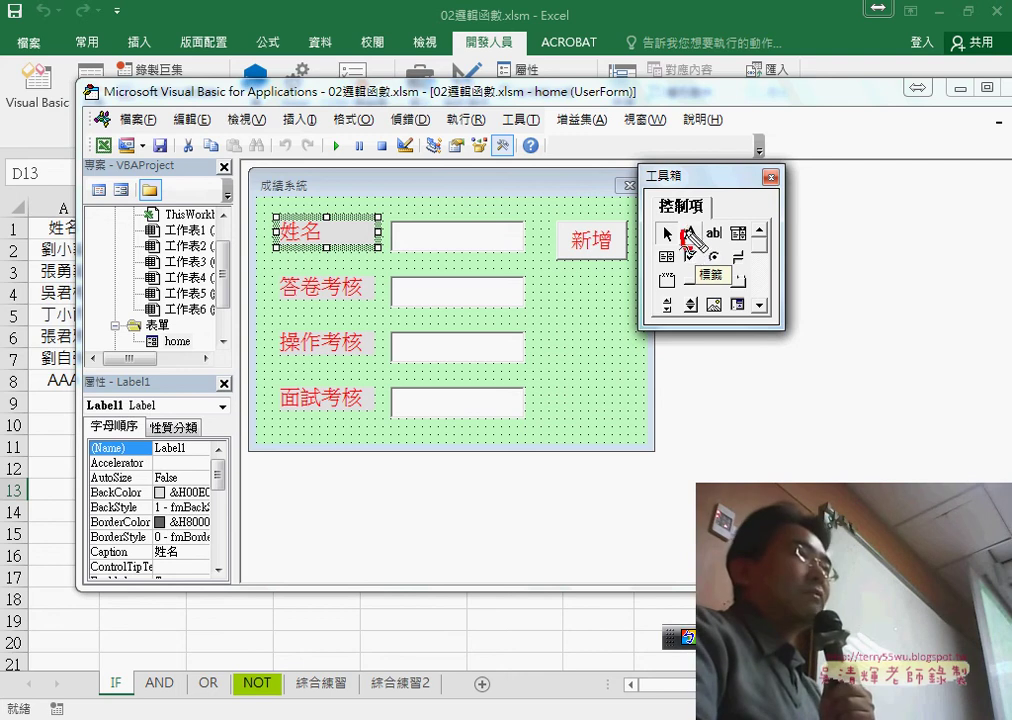
pyautogui.moveTo(703, 238); pyautogui.dragTo(383, 152)
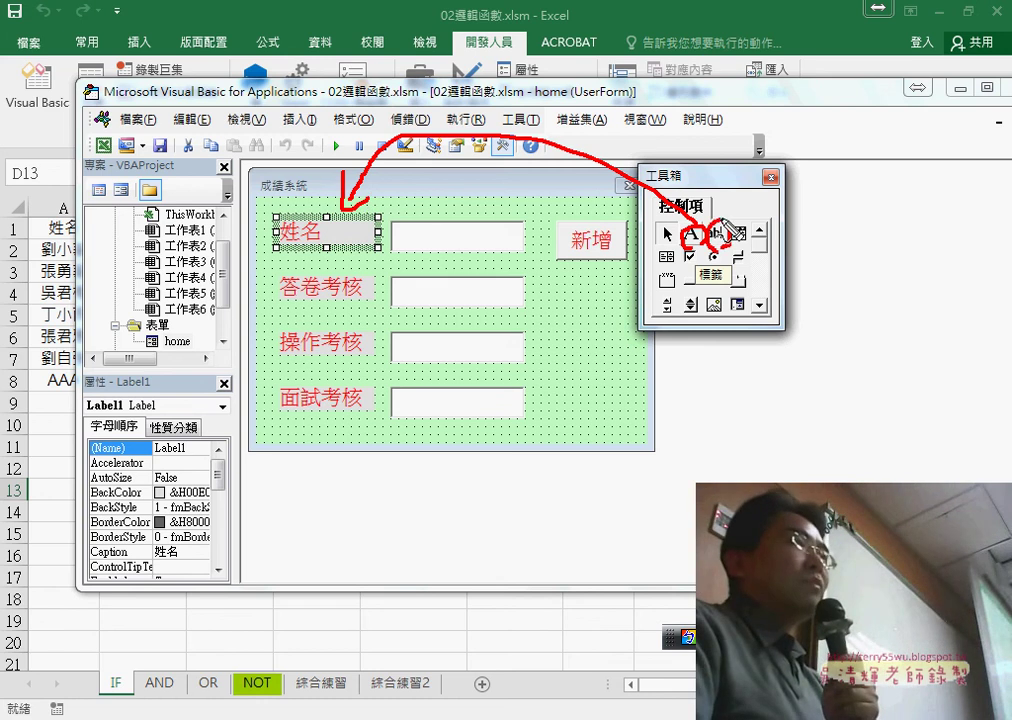
pyautogui.moveTo(727, 225); pyautogui.dragTo(497, 204)
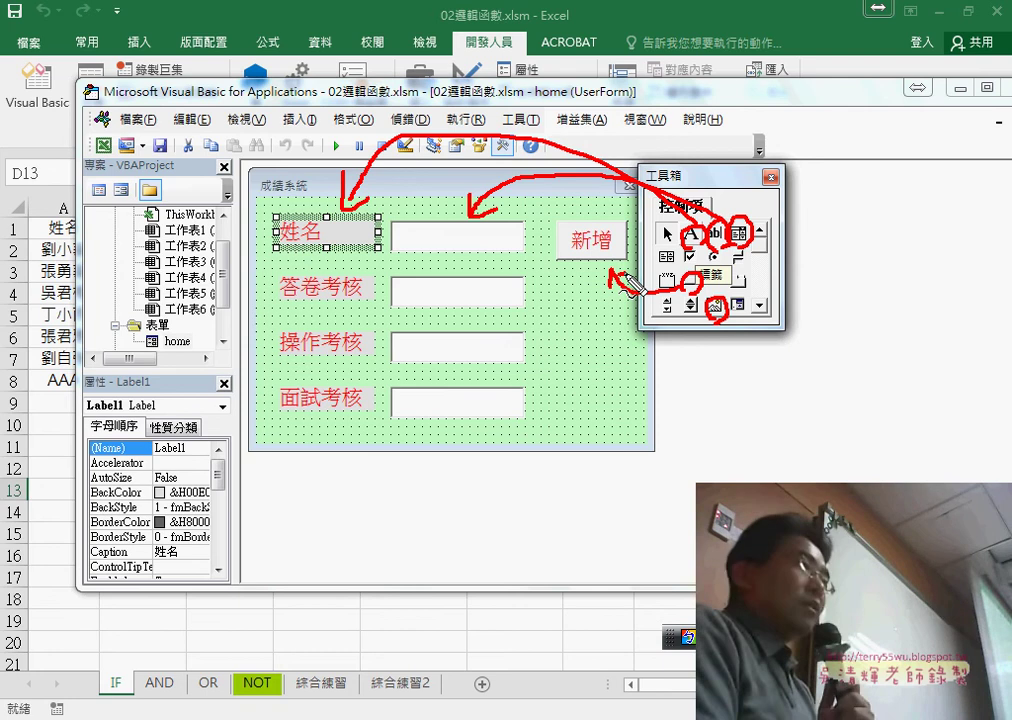
pyautogui.press('Escape')
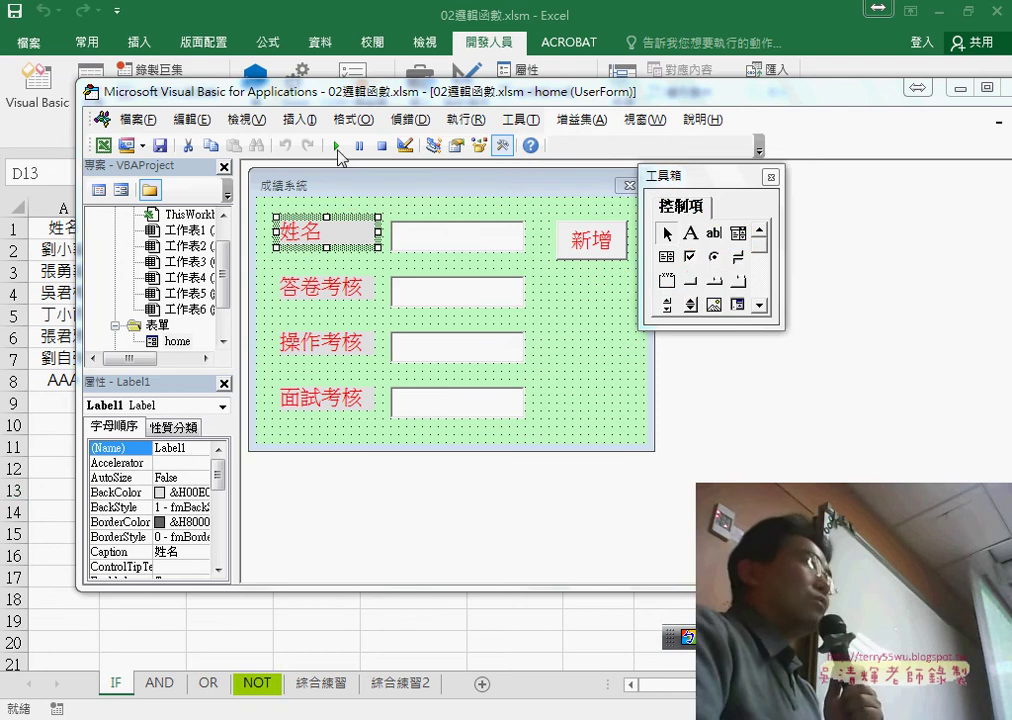
# - Run and close the 成績系統 form, then clear the AAA test entry in A8:E8
pyautogui.click(337, 147)
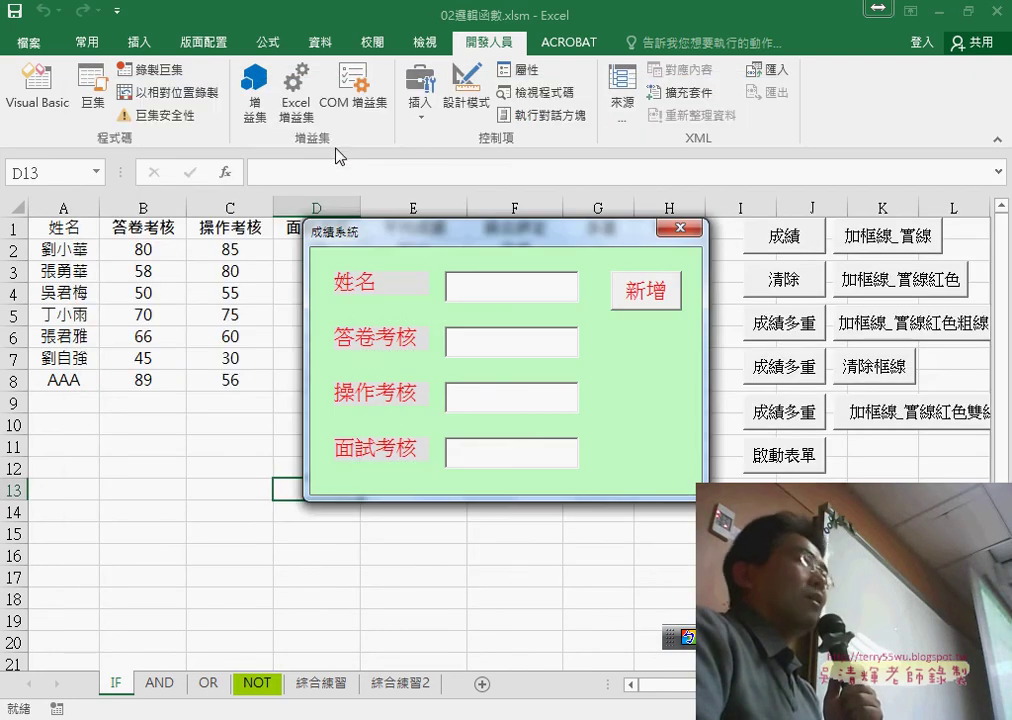
pyautogui.click(675, 231)
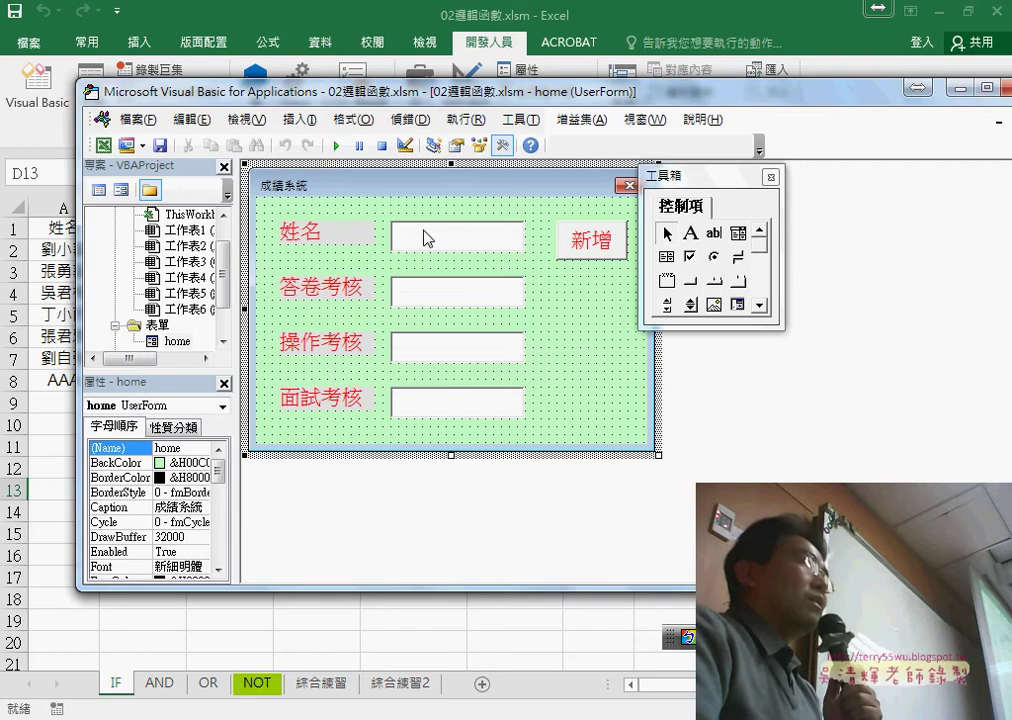
pyautogui.click(336, 148)
pyautogui.click(789, 461)
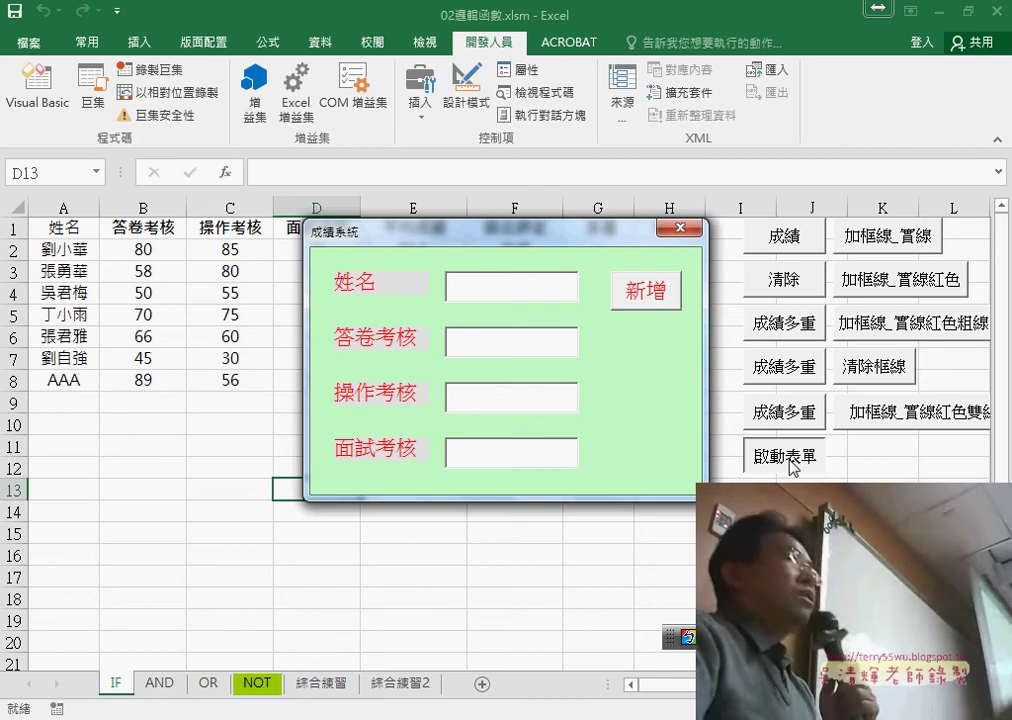
pyautogui.click(679, 228)
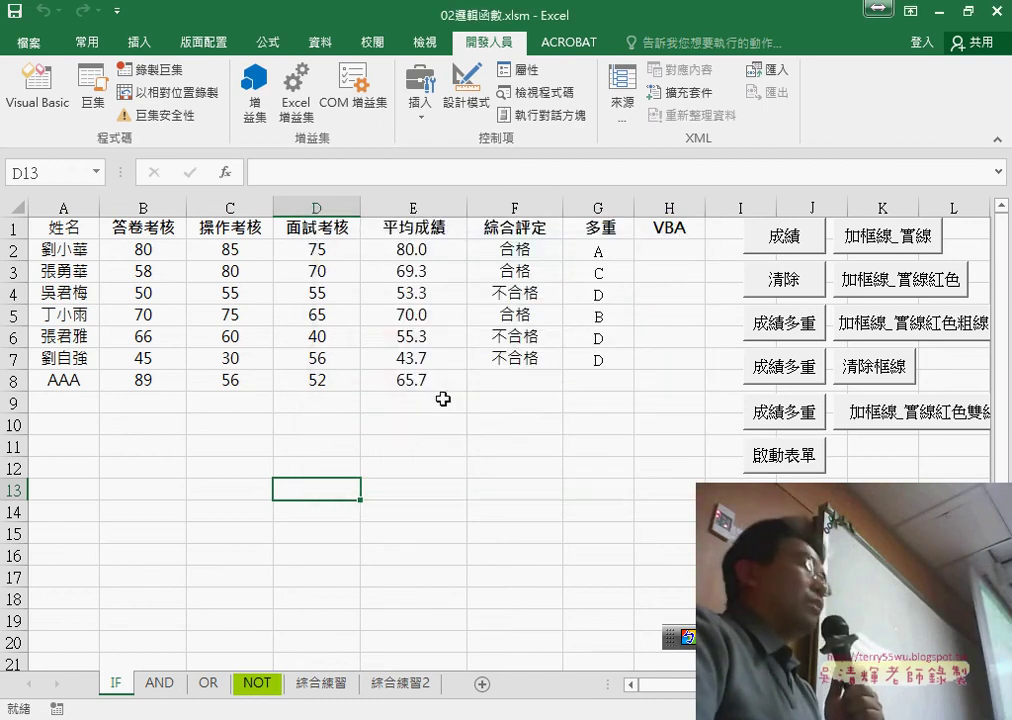
pyautogui.moveTo(62, 381); pyautogui.dragTo(423, 381)
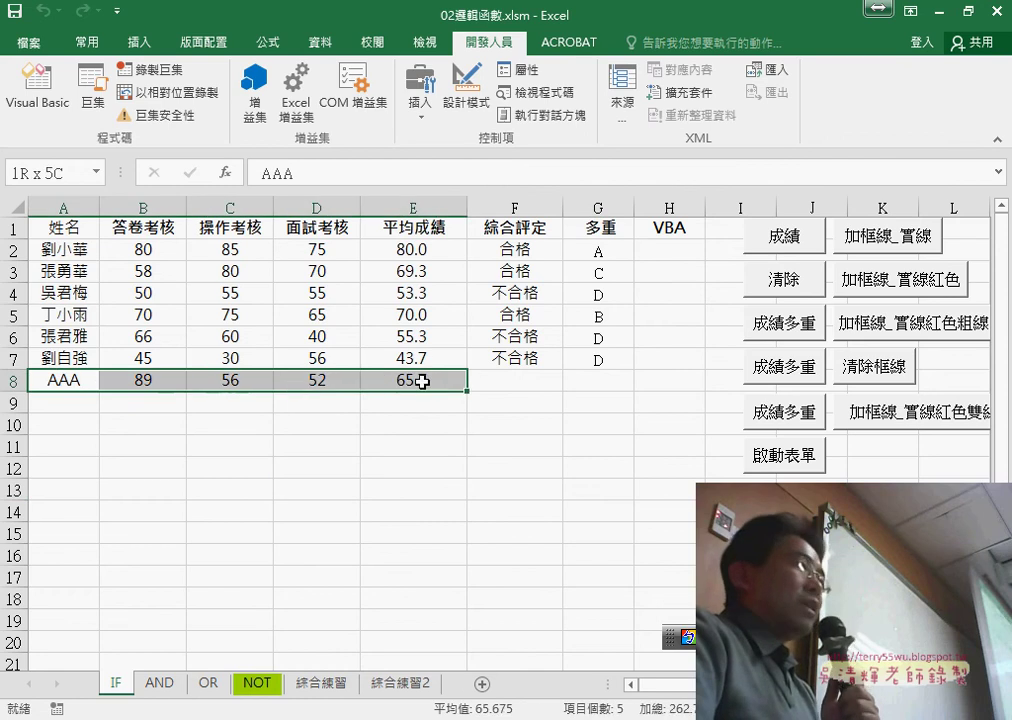
pyautogui.press('Delete')
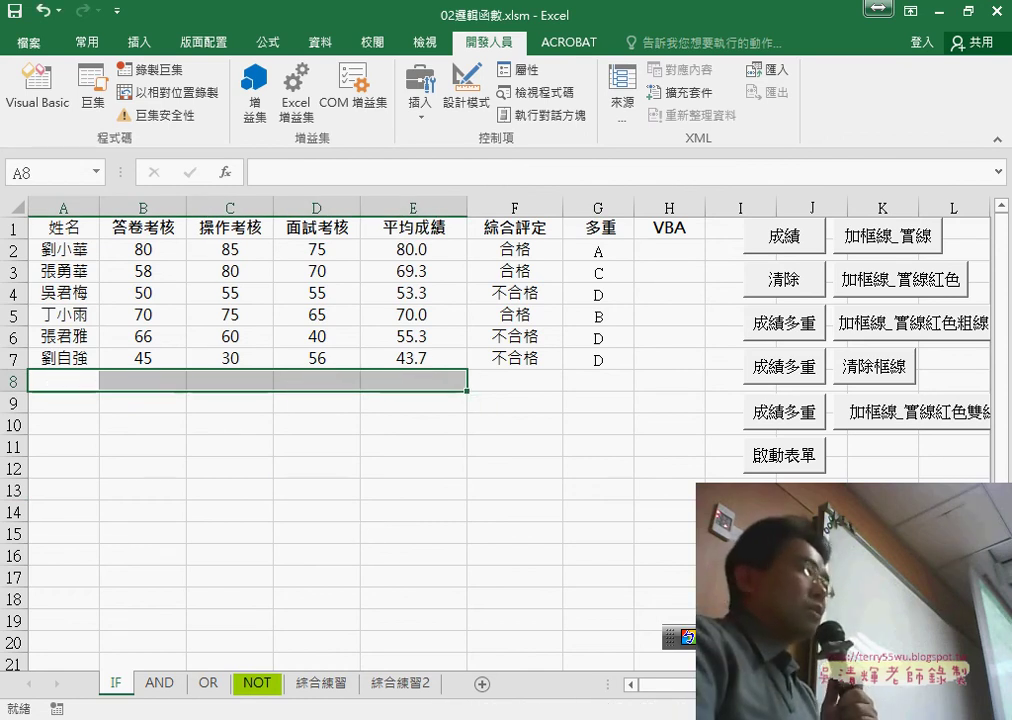
# - Review the 新增 button's click code and the 成績函數 code in Module1
pyautogui.click(565, 640)
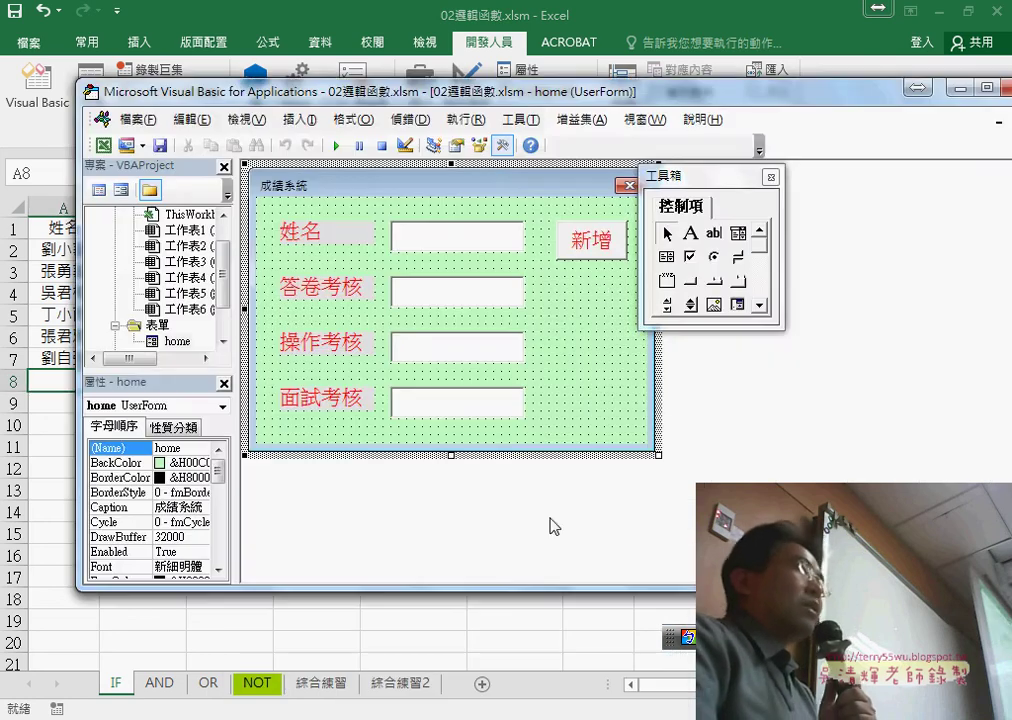
pyautogui.click(604, 233)
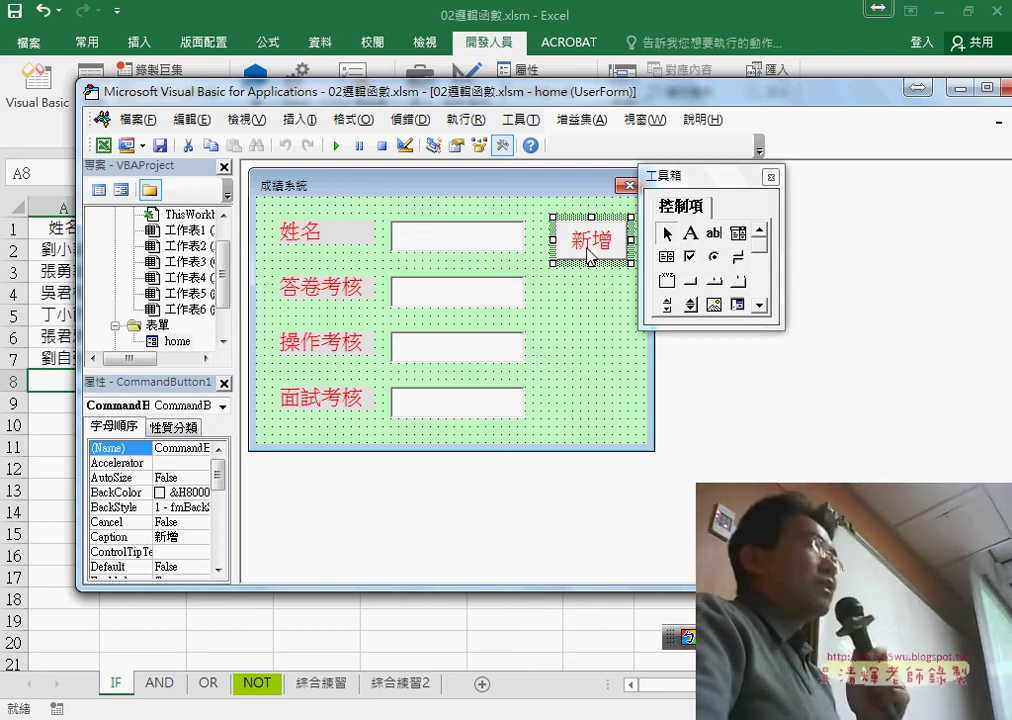
pyautogui.doubleClick(589, 255)
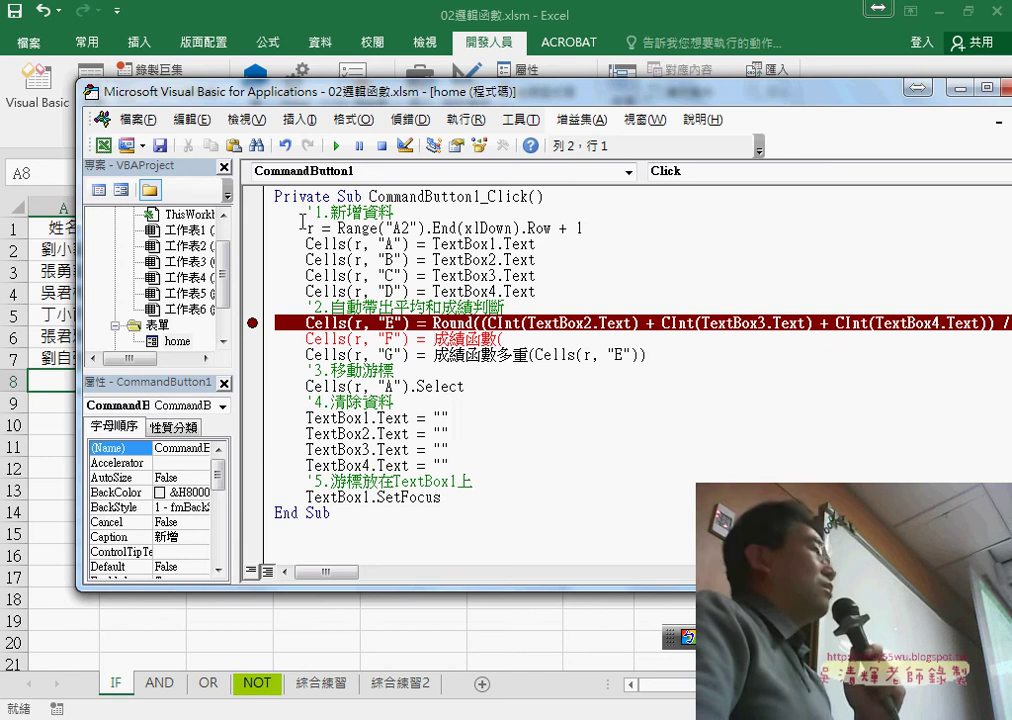
pyautogui.click(178, 341)
pyautogui.scroll(-3, 219, 338)
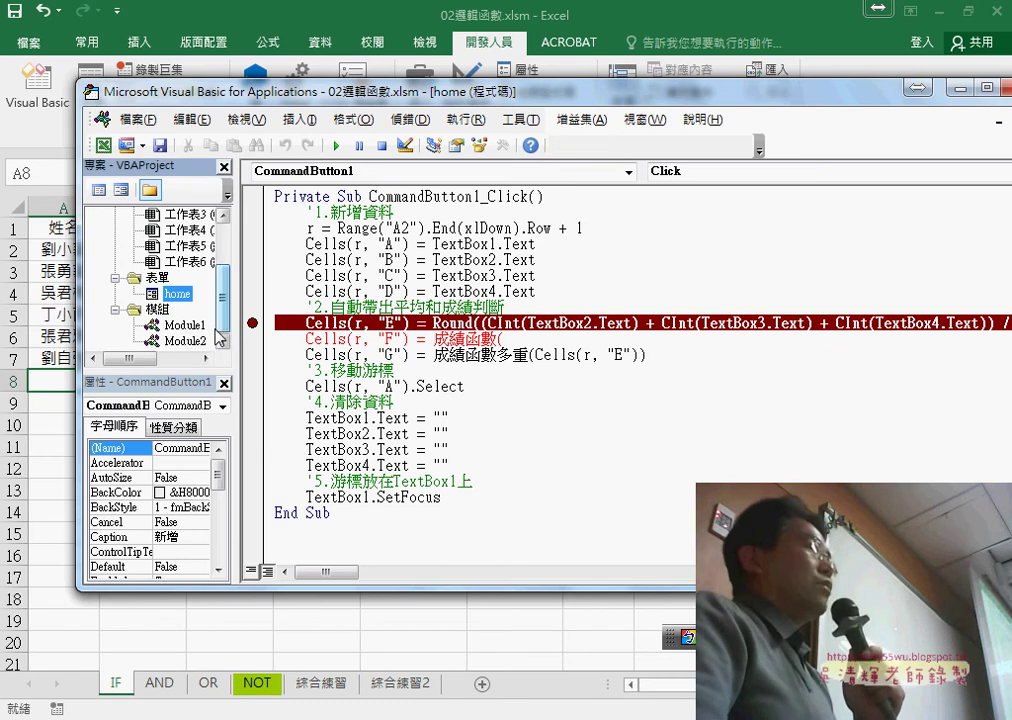
pyautogui.doubleClick(185, 325)
pyautogui.scroll(-3, 345, 433)
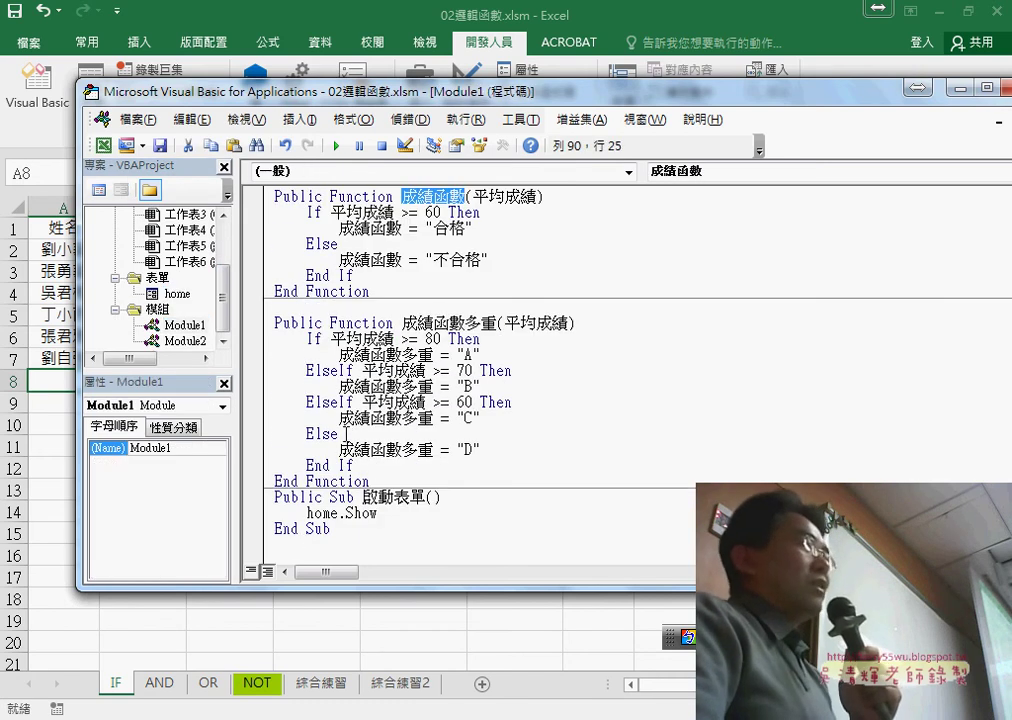
pyautogui.click(305, 541)
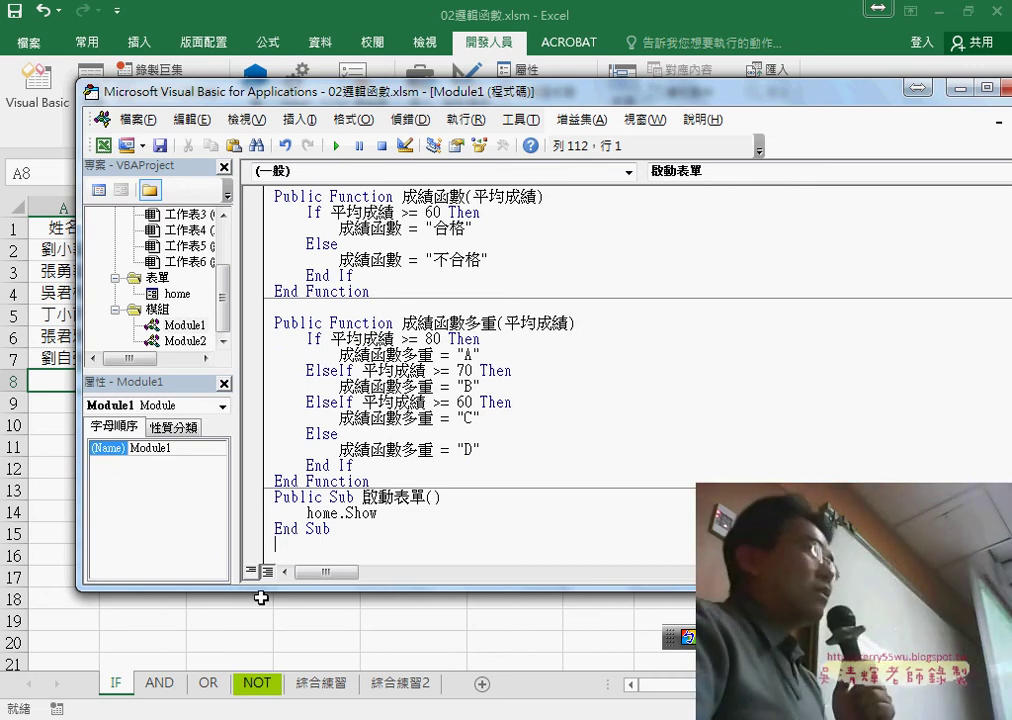
# - Delete all the CommandButton1_Click code from the home form's code window
pyautogui.doubleClick(177, 294)
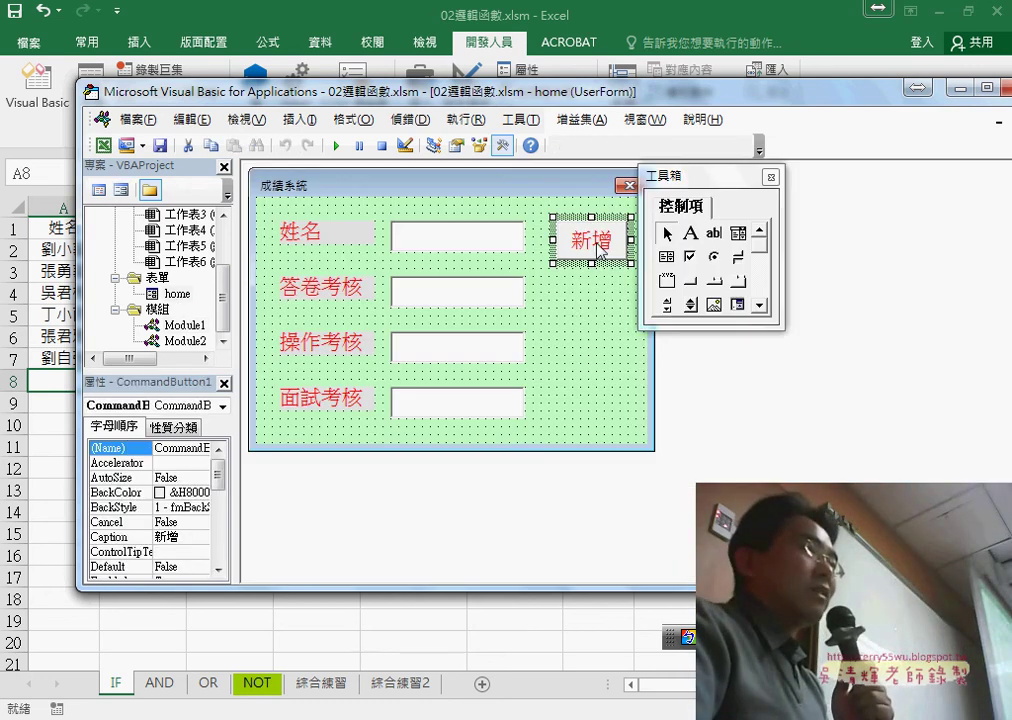
pyautogui.doubleClick(598, 250)
pyautogui.click(334, 530)
pyautogui.hotkey('ctrl', 'a')
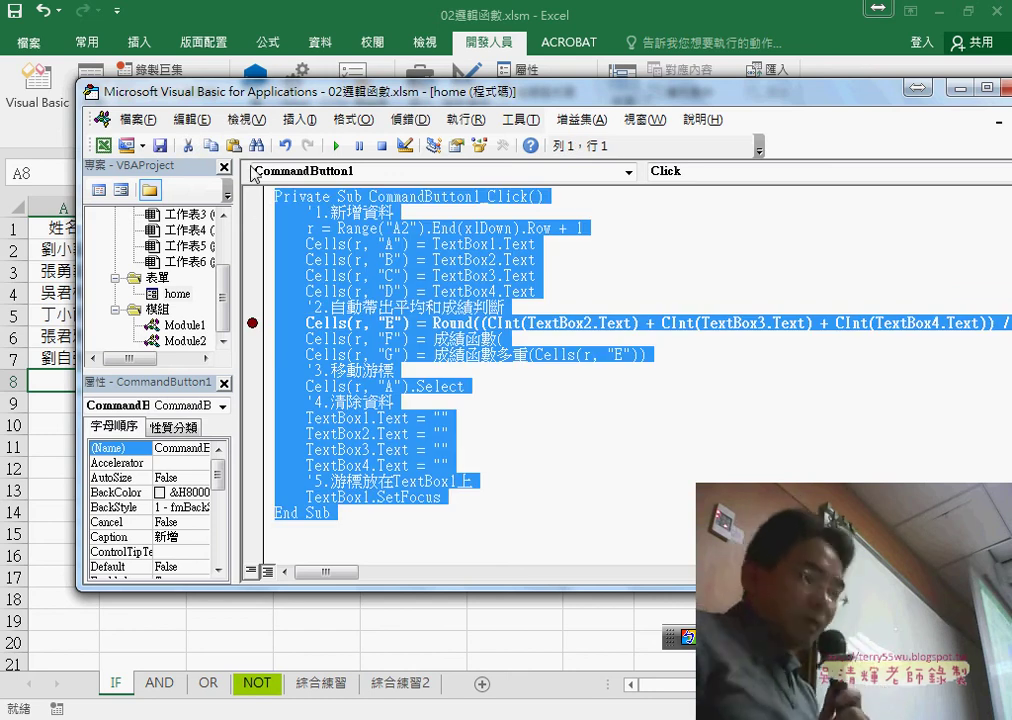
pyautogui.press('Delete')
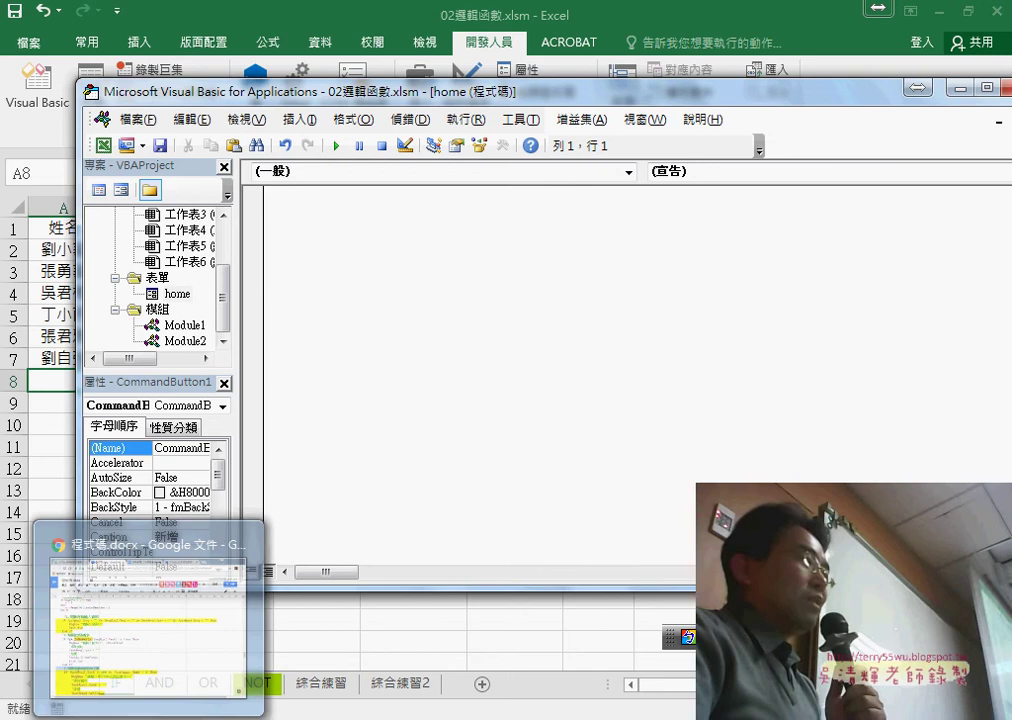
# - Select the CommandButton1_Click code, Private Sub to End Sub, under 貼到新增按鈕 in 程式碼.docx
pyautogui.click(154, 652)
pyautogui.scroll(2, 259, 402)
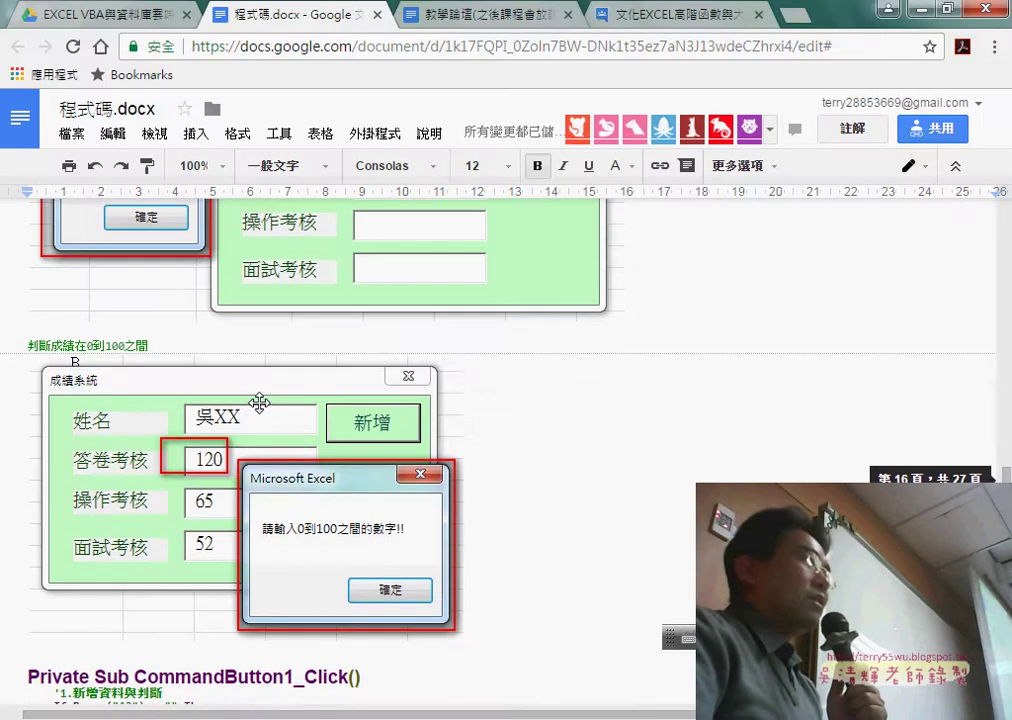
pyautogui.scroll(5, 259, 402)
pyautogui.scroll(3, 259, 402)
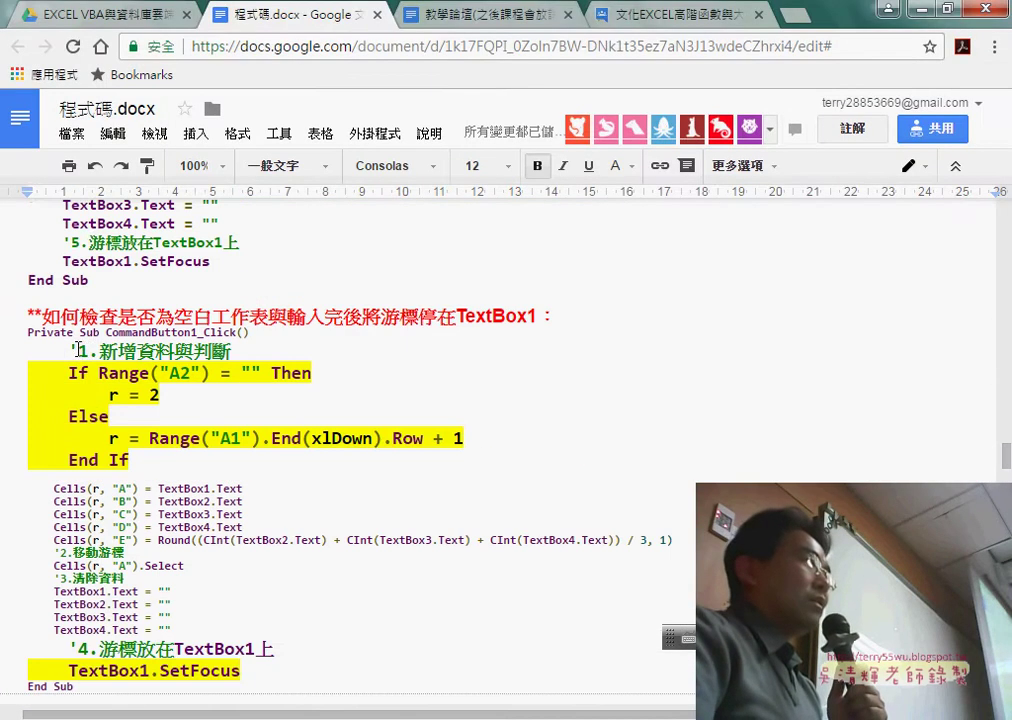
pyautogui.scroll(1, 77, 350)
pyautogui.scroll(2, 77, 350)
pyautogui.scroll(1, 77, 348)
pyautogui.scroll(1, 77, 348)
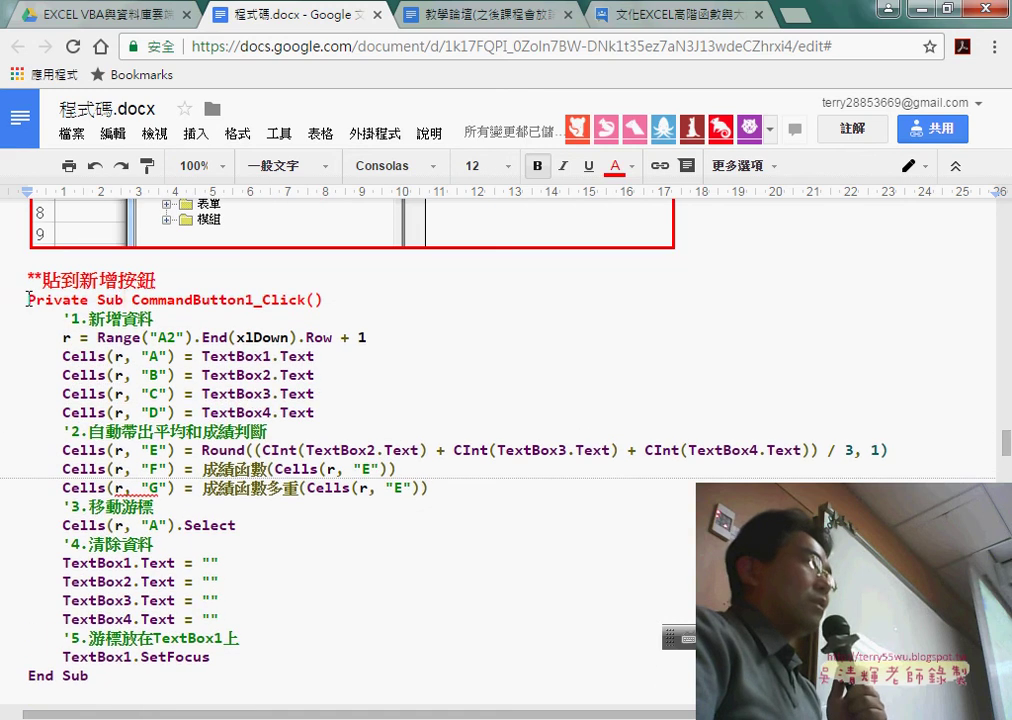
pyautogui.moveTo(28, 299); pyautogui.dragTo(131, 677)
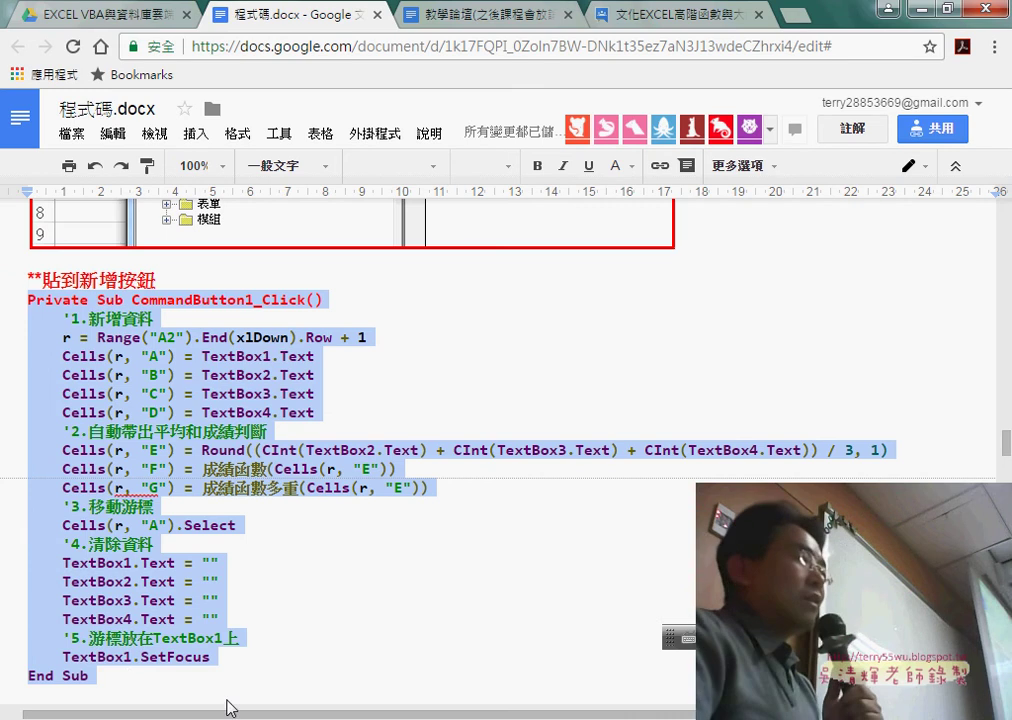
pyautogui.click(500, 630)
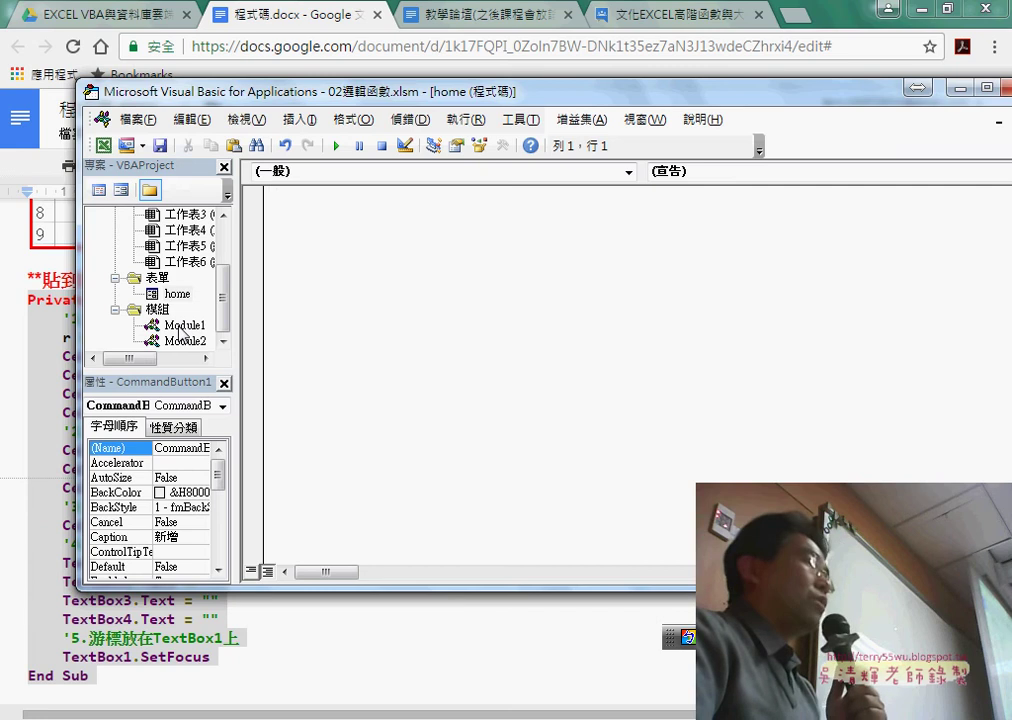
# - Paste the 新增 button's click code at the end of Module1
pyautogui.doubleClick(184, 326)
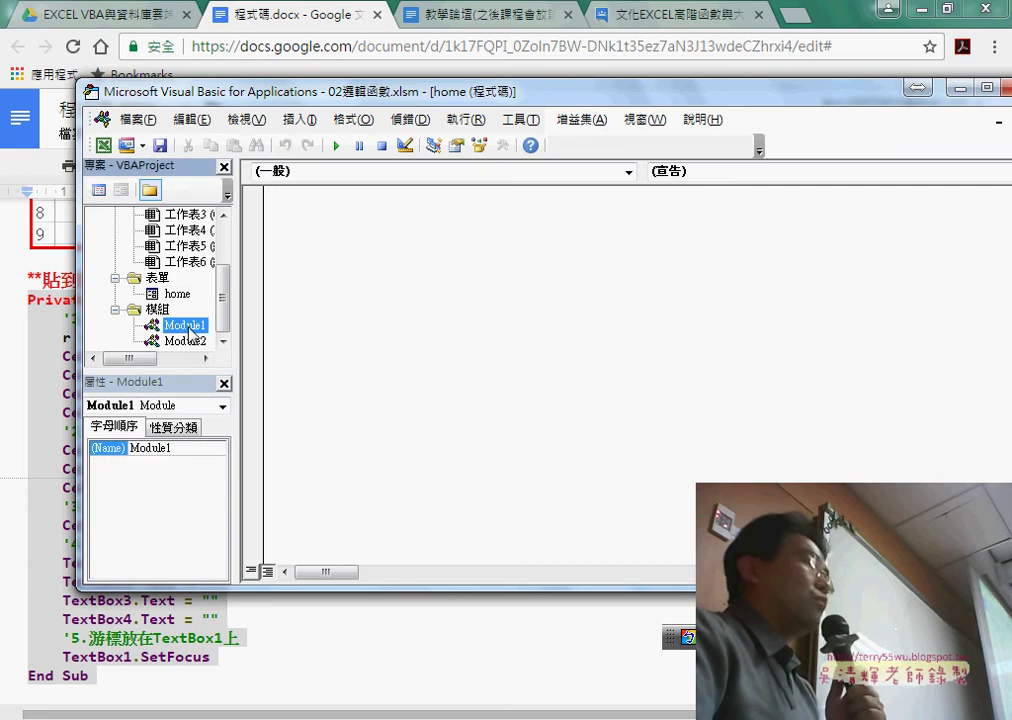
pyautogui.rightClick(288, 548)
pyautogui.click(336, 211)
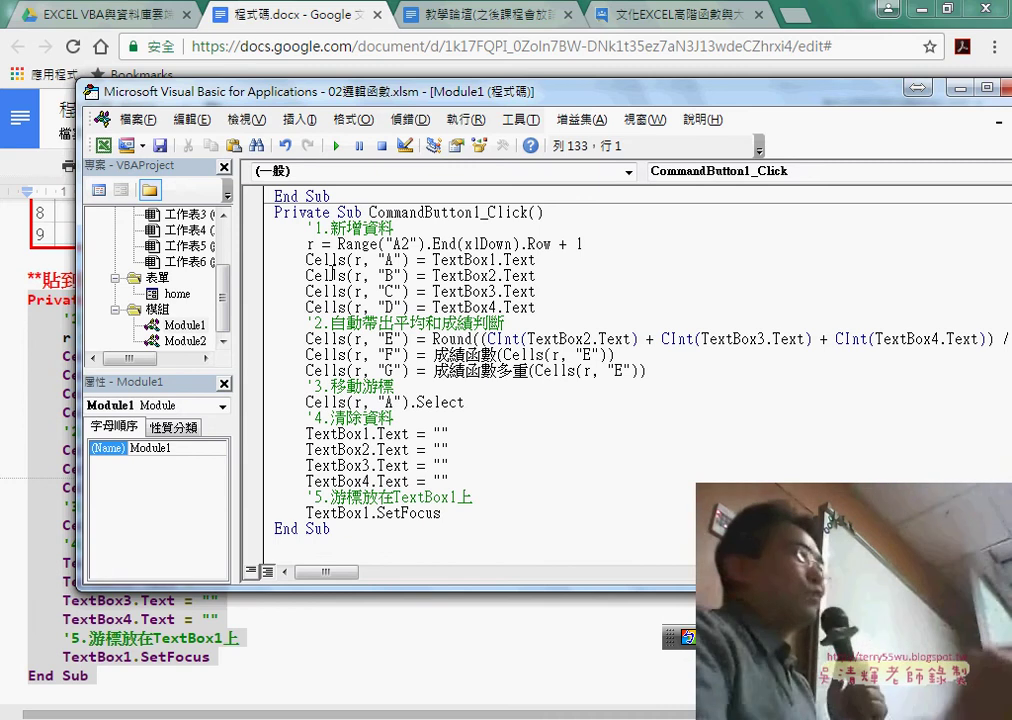
# - Run the 成績系統 form from the home designer, then close it
pyautogui.doubleClick(177, 293)
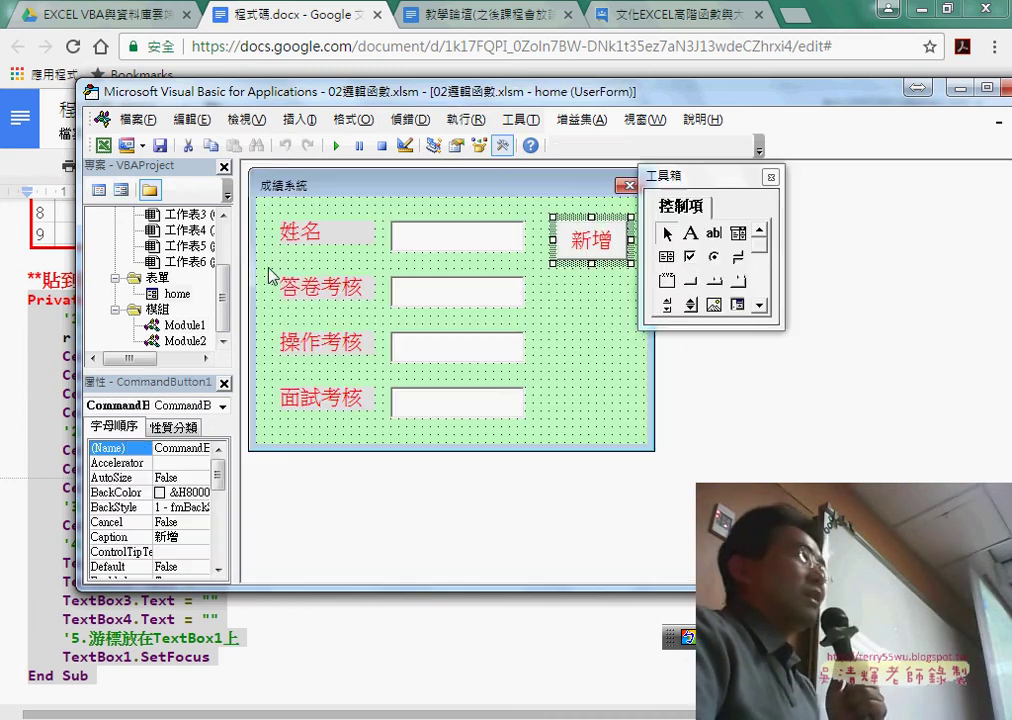
pyautogui.click(330, 148)
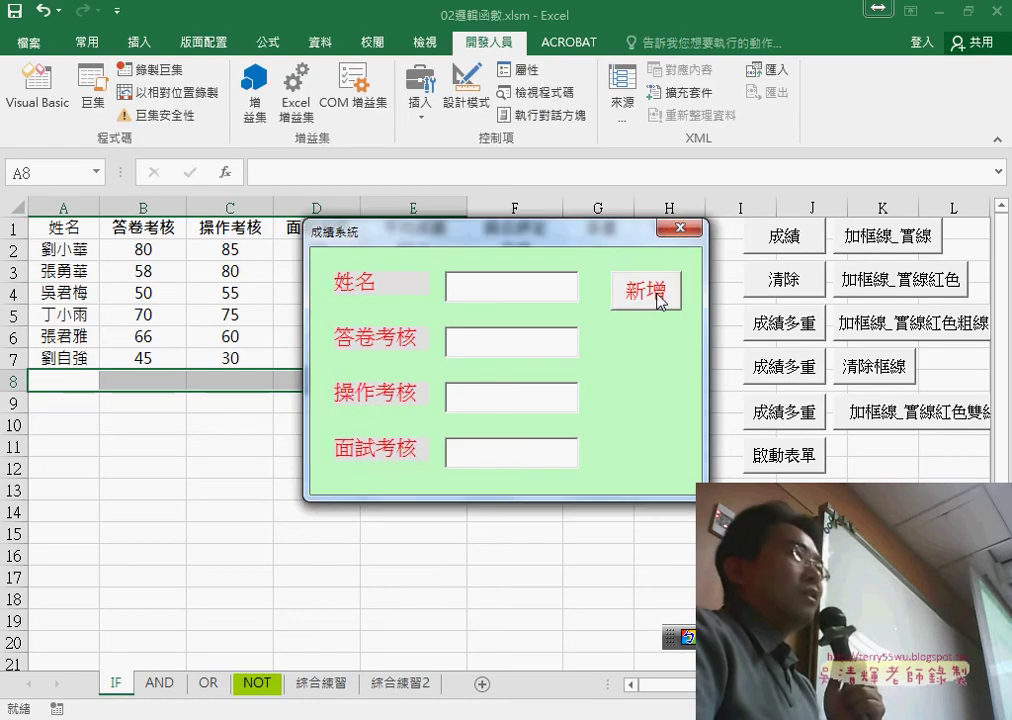
pyautogui.moveTo(470, 231); pyautogui.dragTo(608, 164)
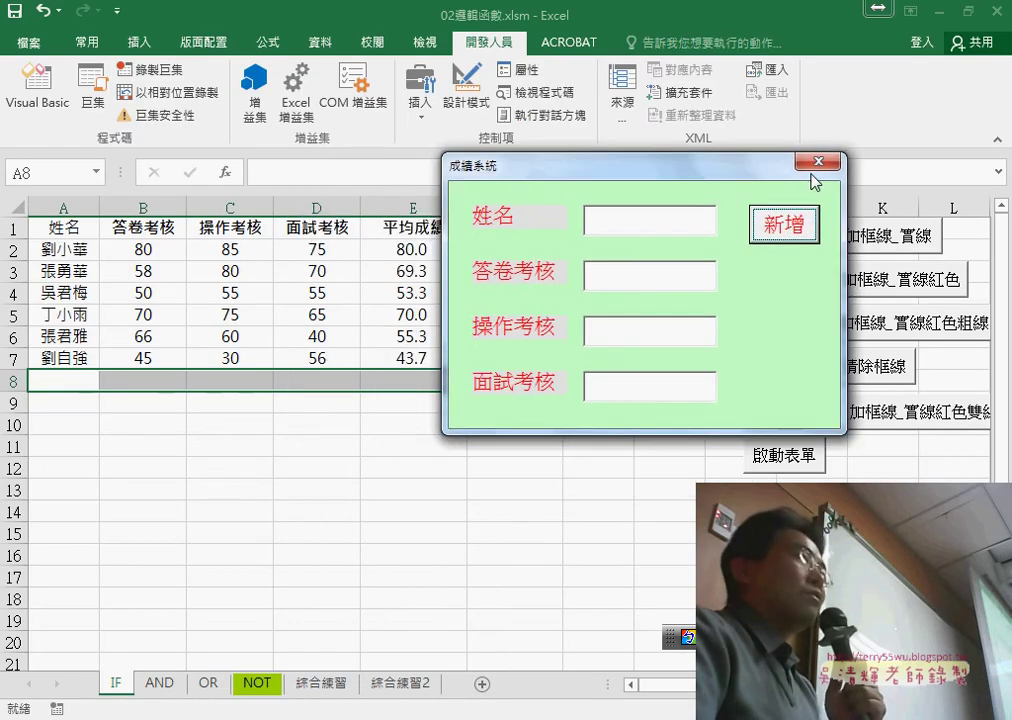
pyautogui.click(815, 163)
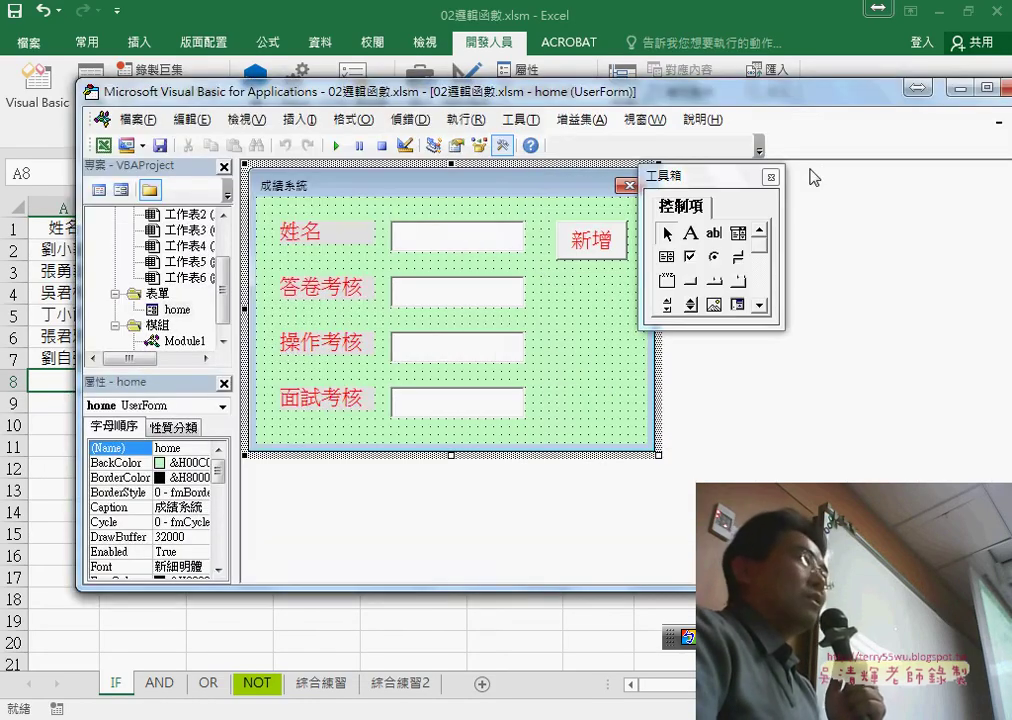
# - Remove CommandButton1_Click from Module1, leaving 啟動表單 last, then select the 新增 button on home
pyautogui.doubleClick(184, 342)
pyautogui.moveTo(363, 548); pyautogui.dragTo(256, 215)
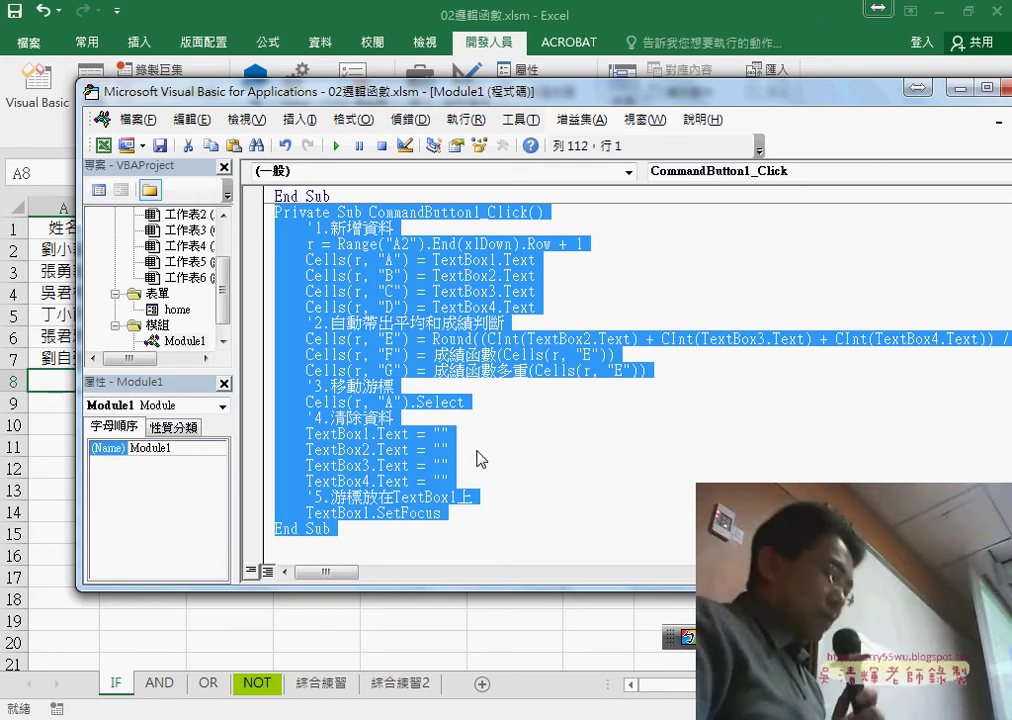
pyautogui.press('Left')
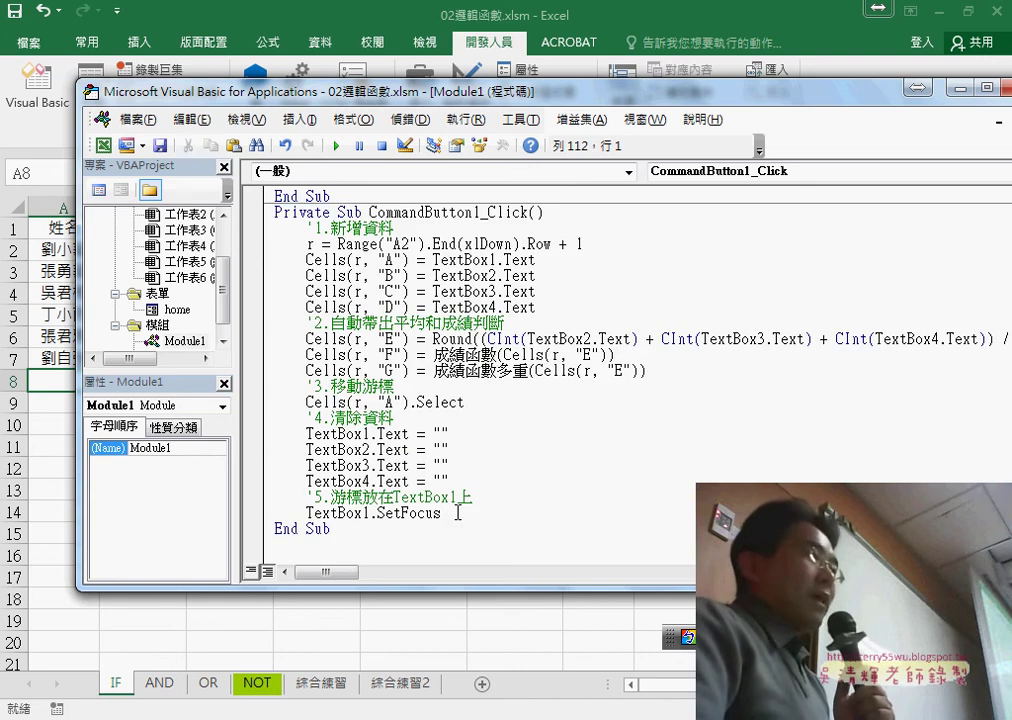
pyautogui.moveTo(324, 535); pyautogui.dragTo(274, 212)
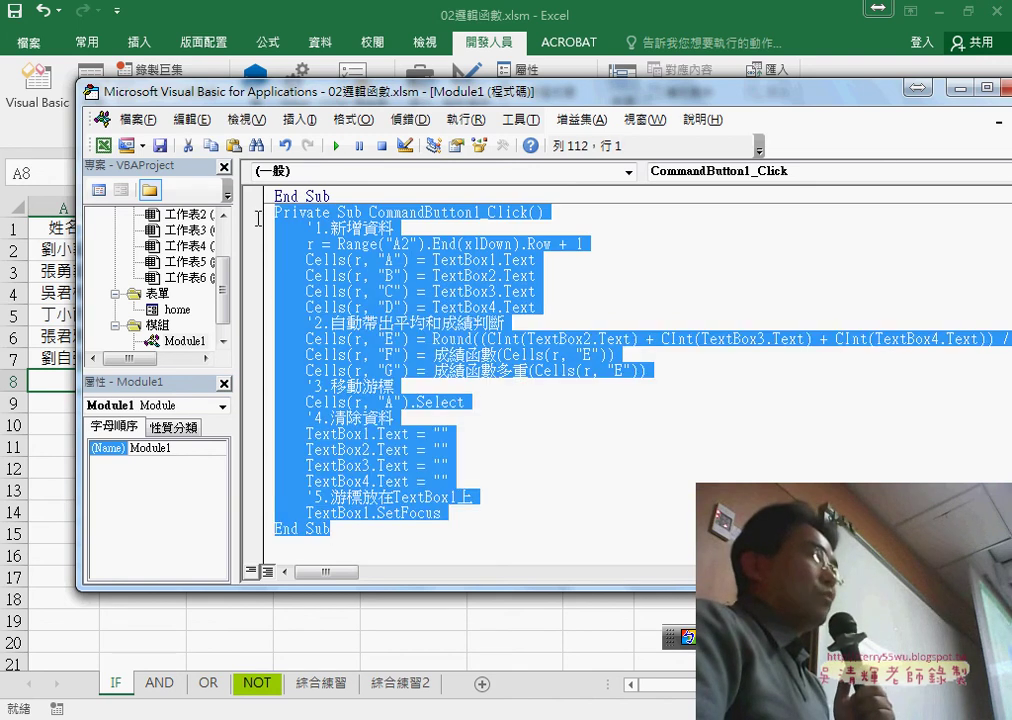
pyautogui.press('Delete')
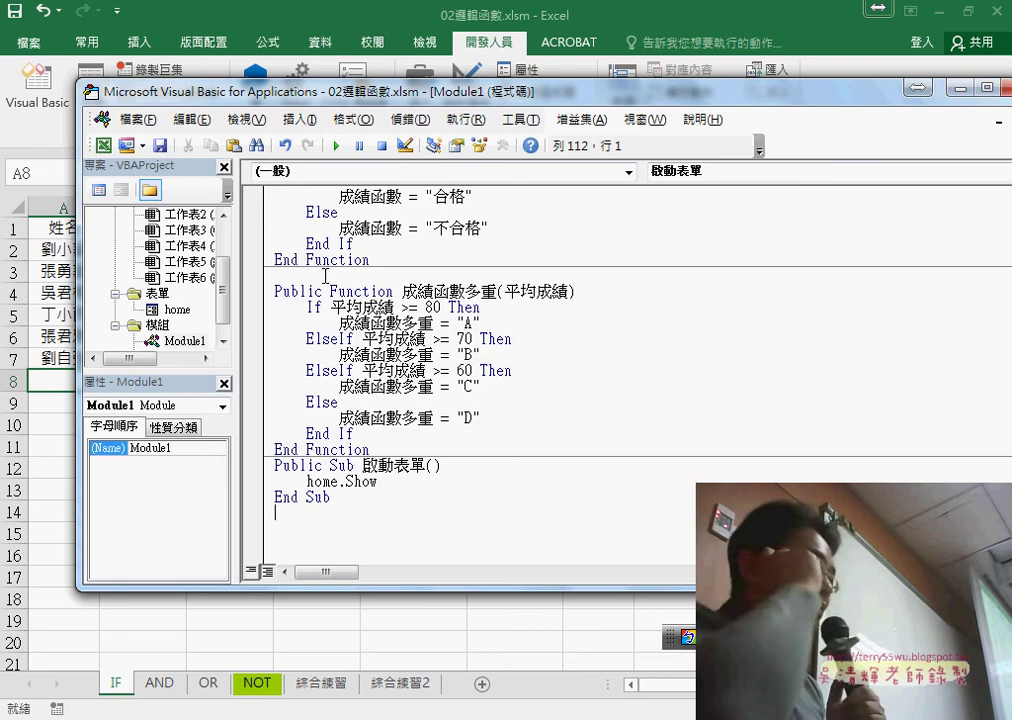
pyautogui.doubleClick(180, 313)
pyautogui.click(589, 255)
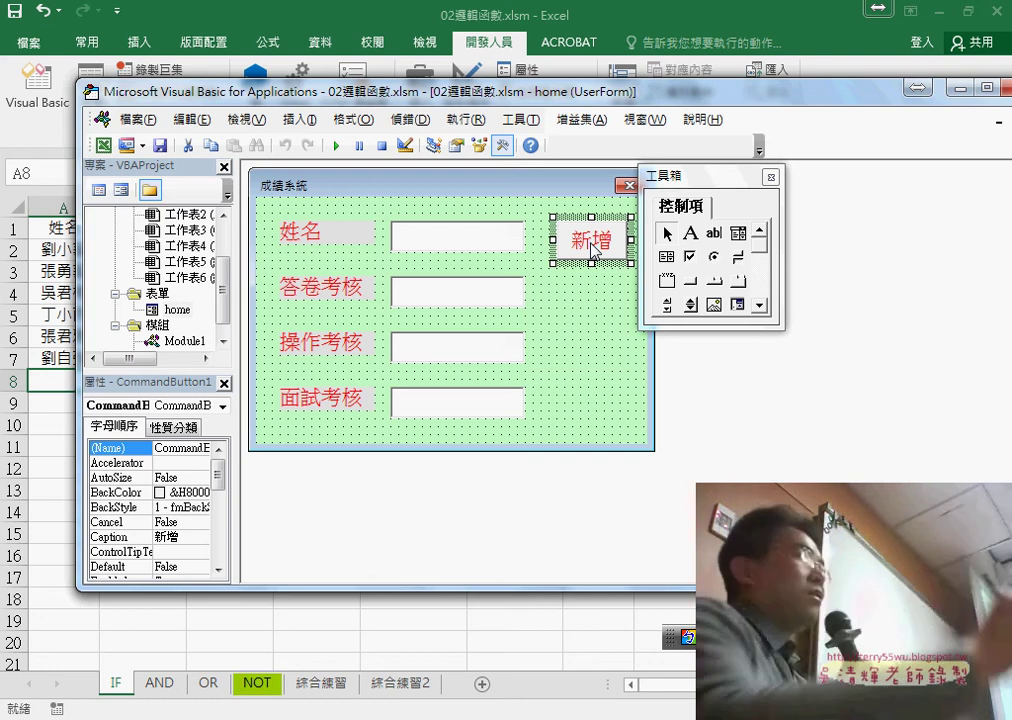
# - Create an empty CommandButton1_Click handler for 新增, keeping Click as the event
pyautogui.doubleClick(594, 251)
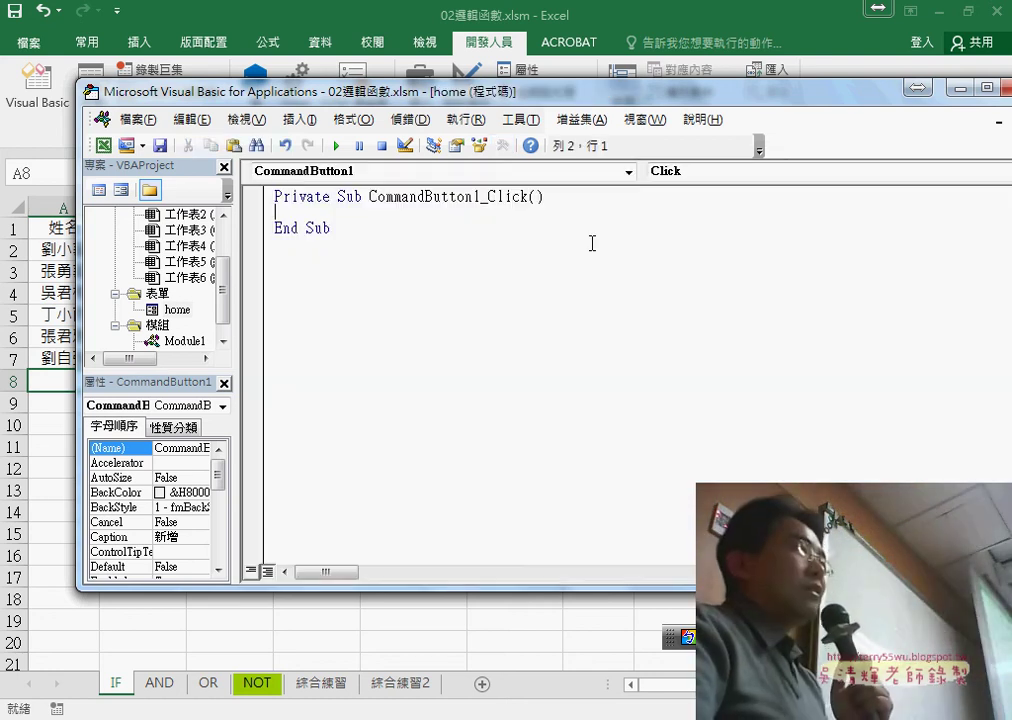
pyautogui.moveTo(525, 196); pyautogui.dragTo(531, 194)
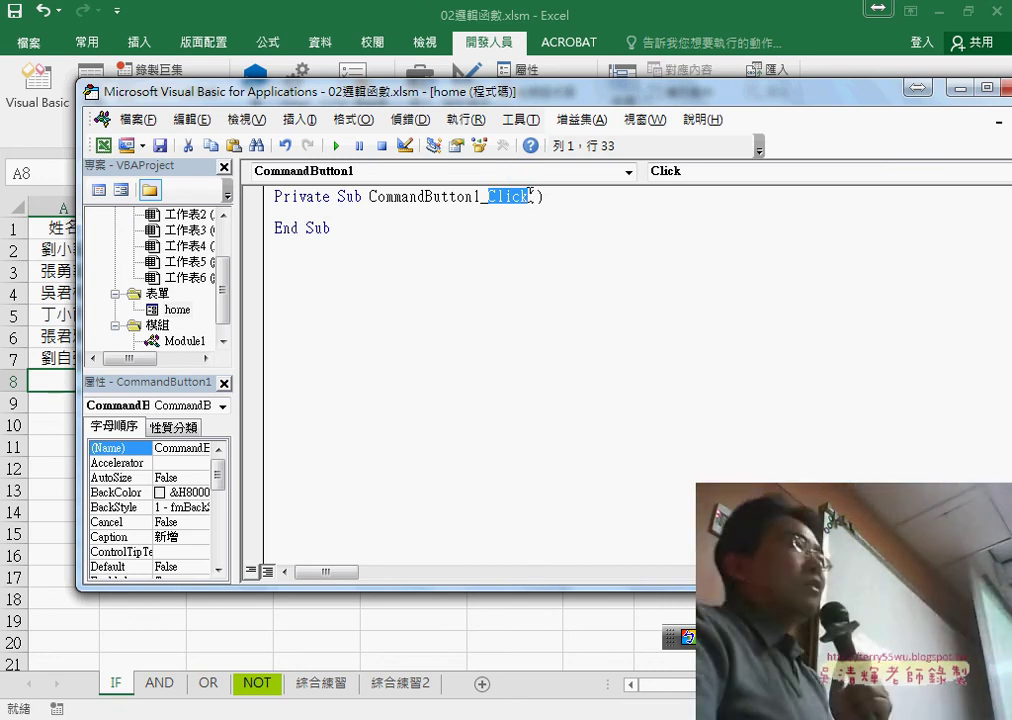
pyautogui.click(689, 178)
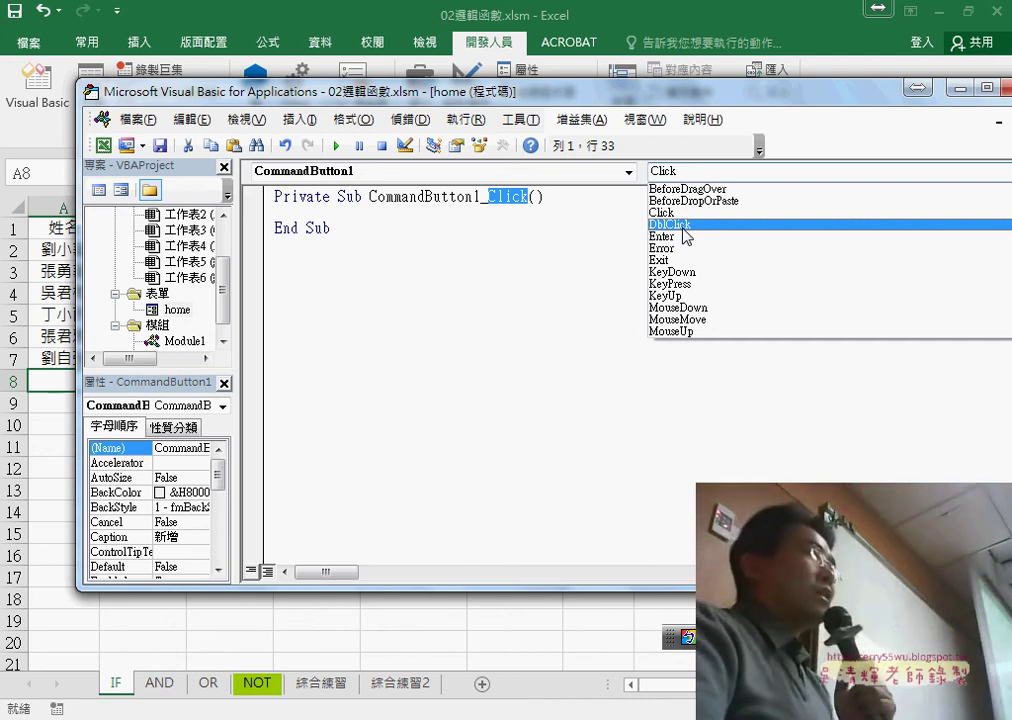
pyautogui.click(578, 214)
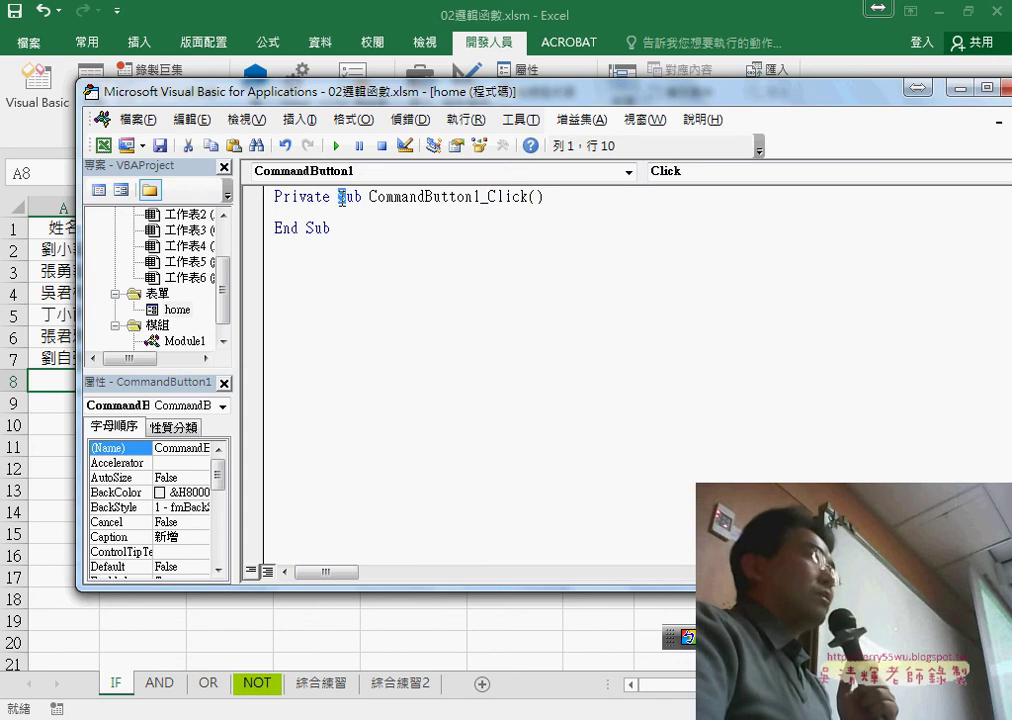
pyautogui.moveTo(336, 229); pyautogui.dragTo(274, 227)
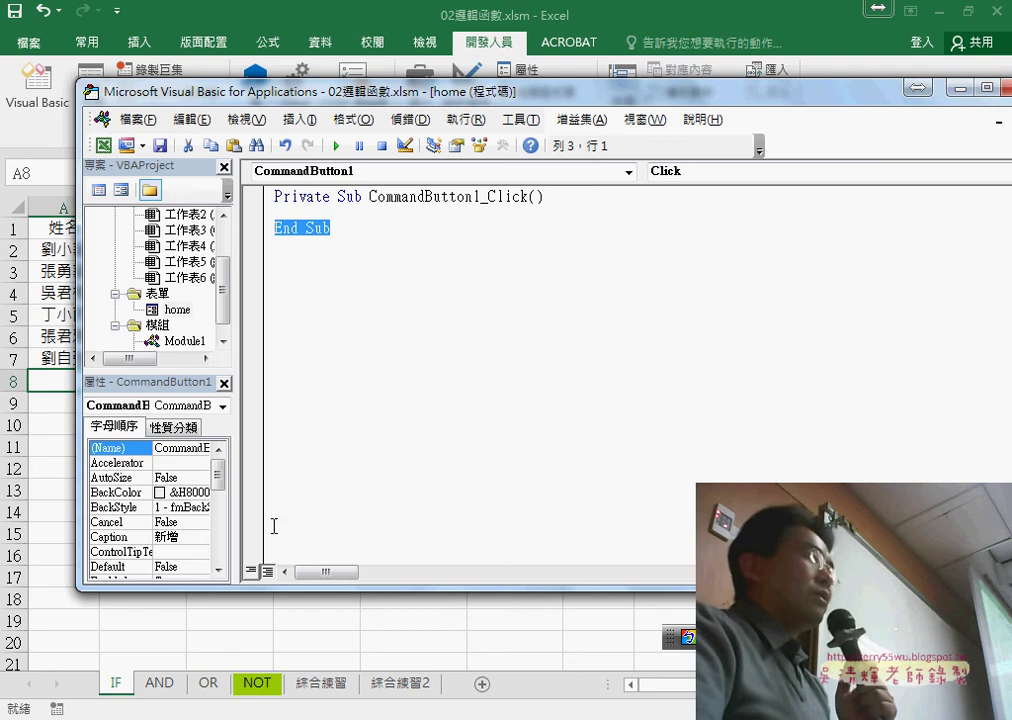
# - Paste the code body from 1.新增資料 to TextBox1.SetFocus into the CommandButton1_Click handler
pyautogui.click(140, 640)
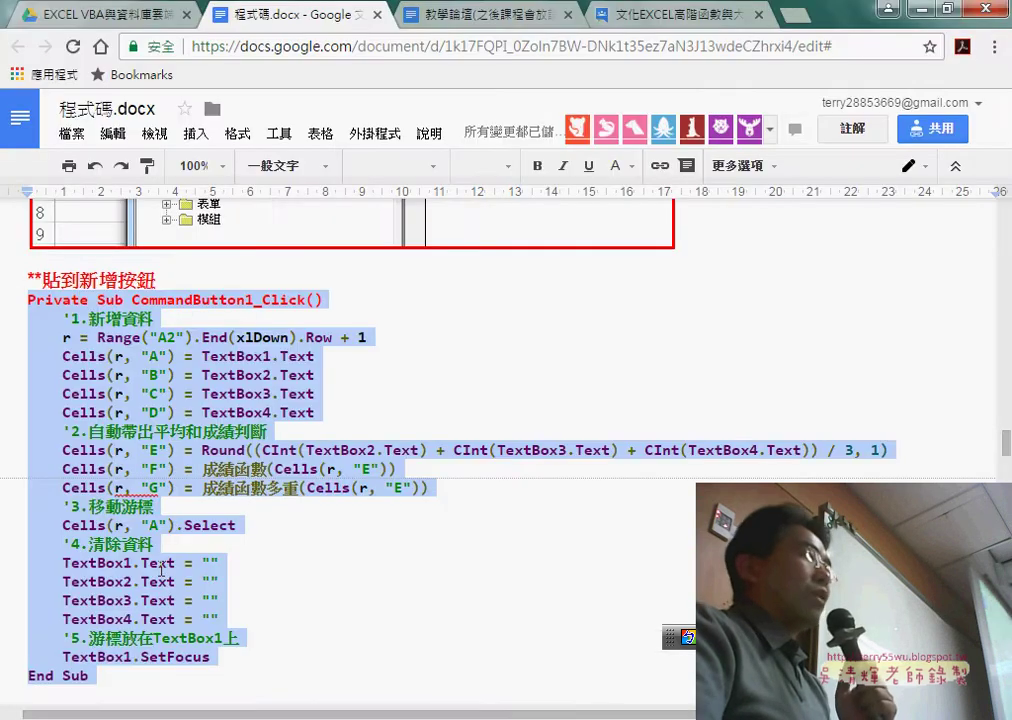
pyautogui.scroll(-2, 247, 466)
pyautogui.click(245, 482)
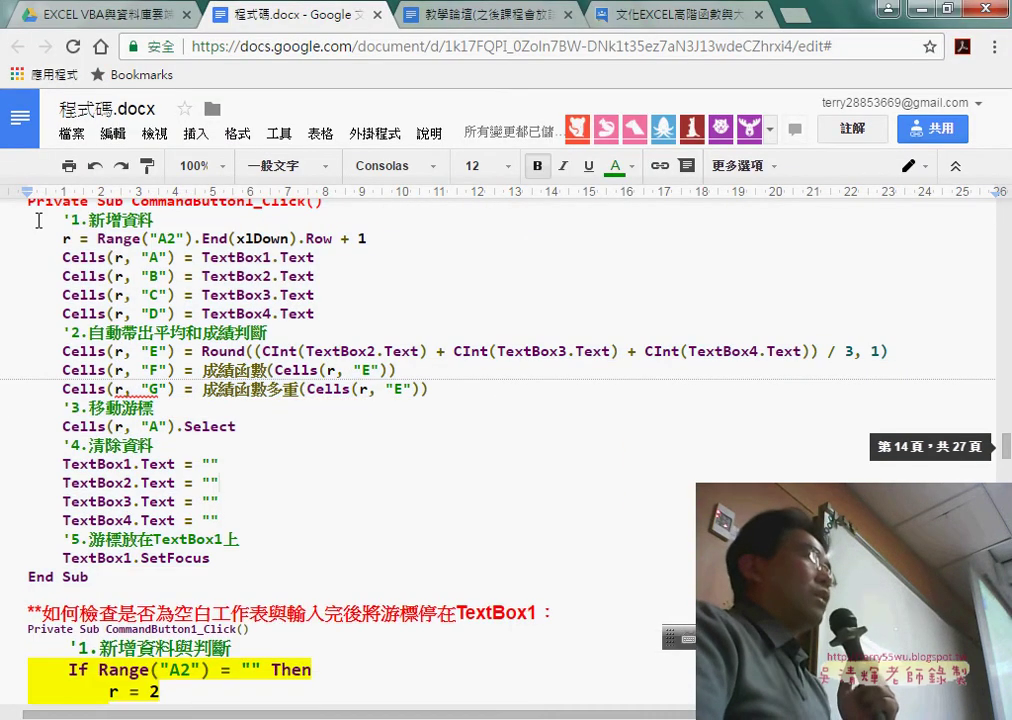
pyautogui.moveTo(25, 218); pyautogui.dragTo(267, 556)
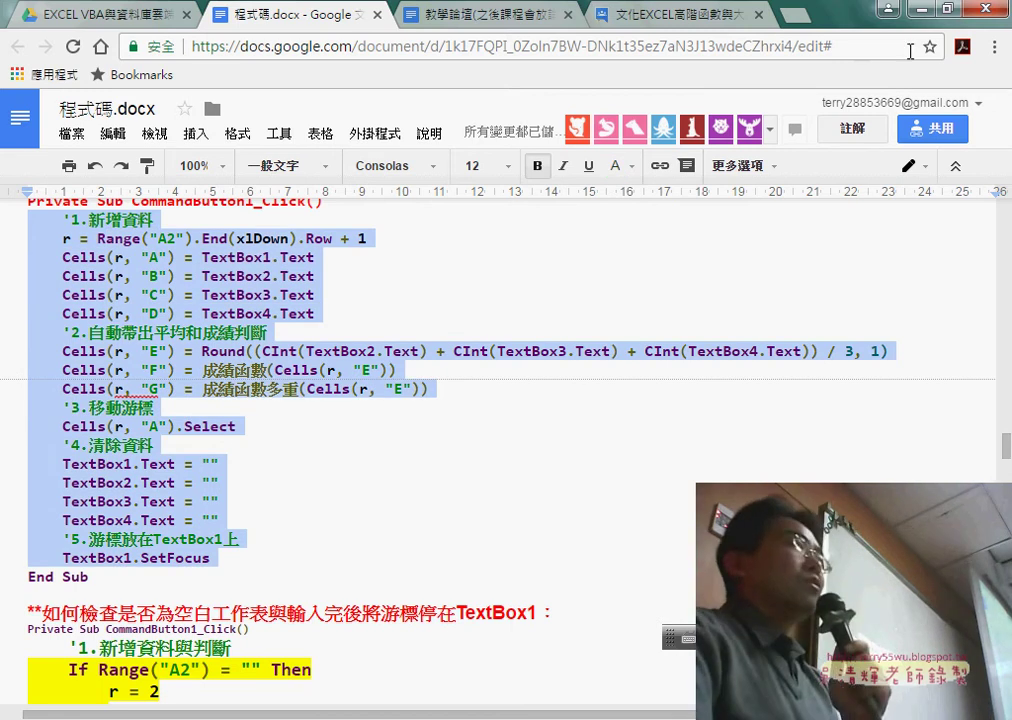
pyautogui.hotkey('alt', 'Tab')
pyautogui.press('Return')
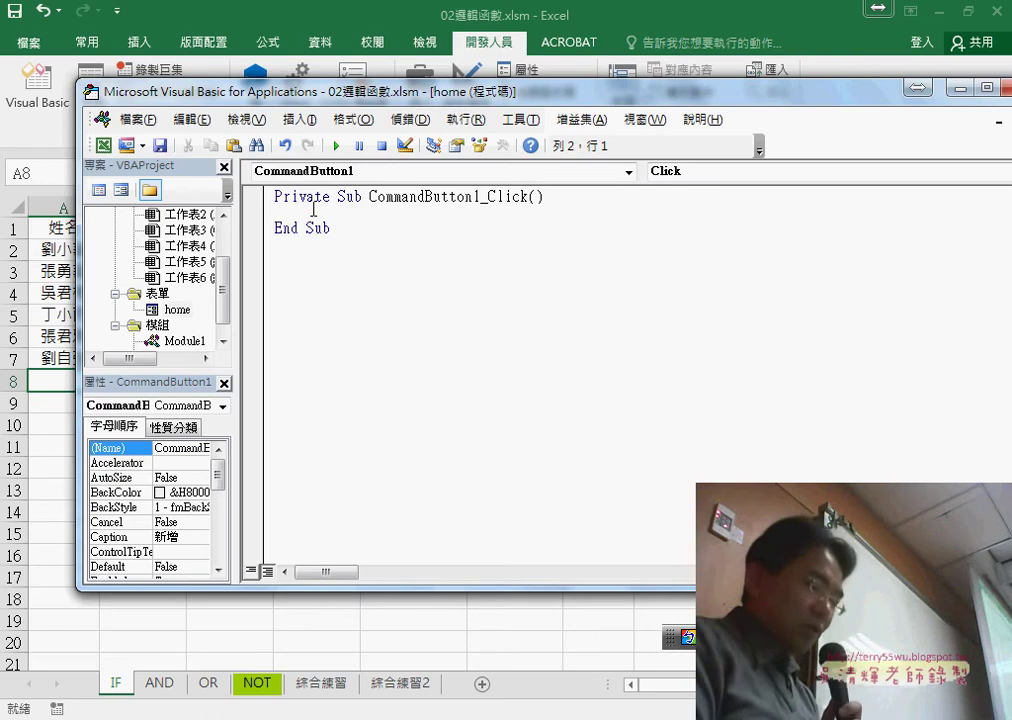
pyautogui.hotkey('ctrl', 'v')
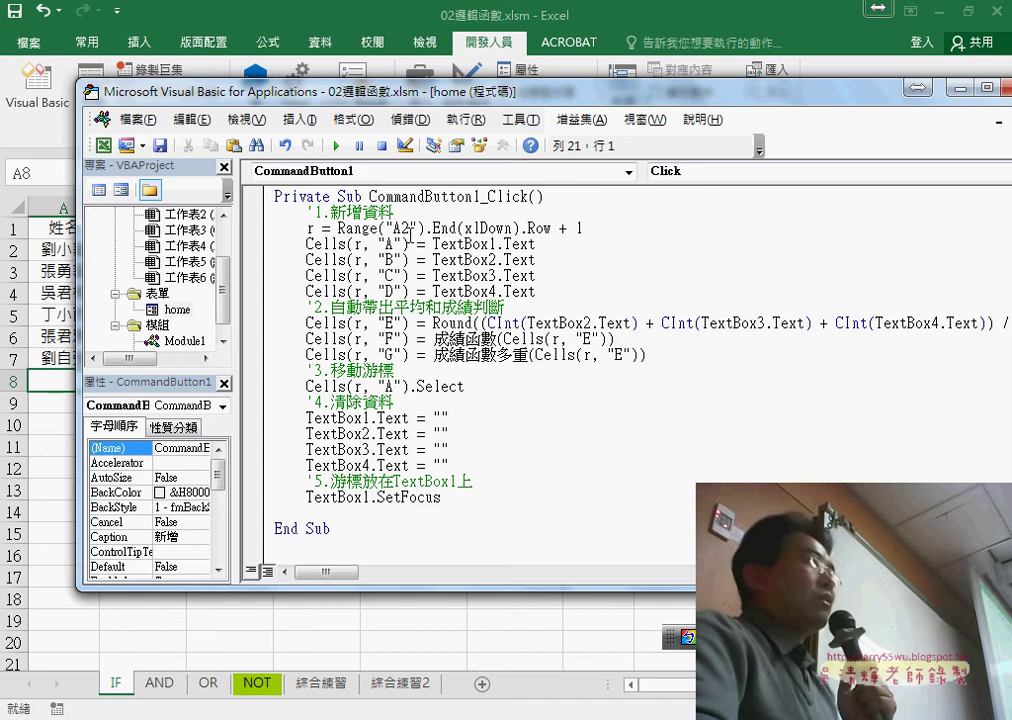
# - Highlight the next-empty-row expression and the lines writing columns A–D
pyautogui.moveTo(337, 228); pyautogui.dragTo(553, 230)
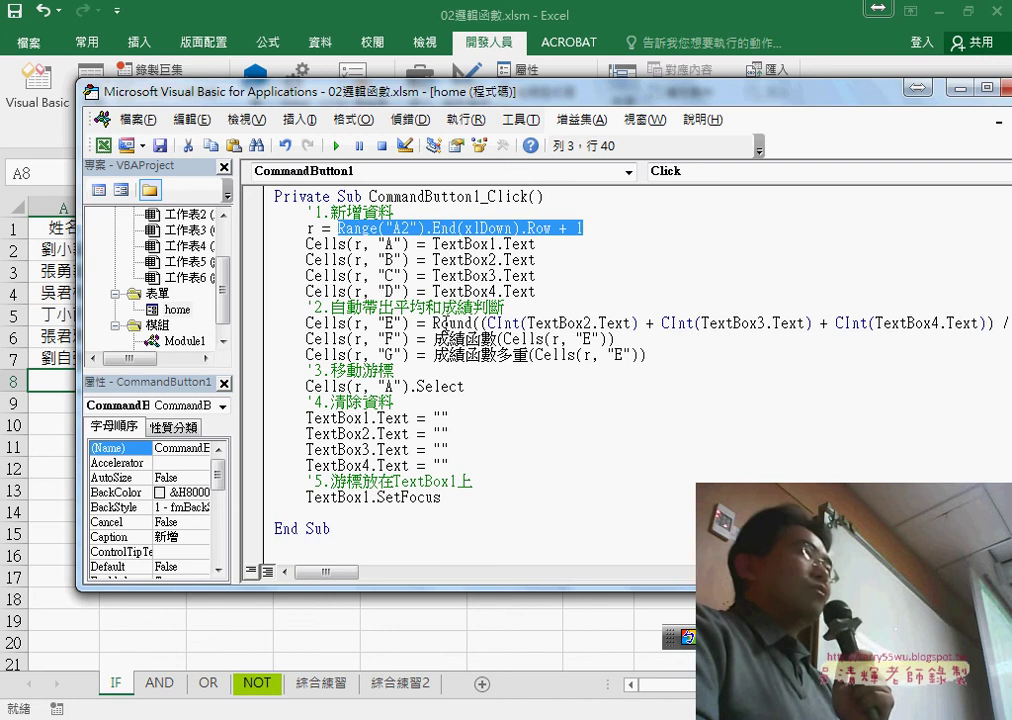
pyautogui.moveTo(537, 291); pyautogui.dragTo(243, 244)
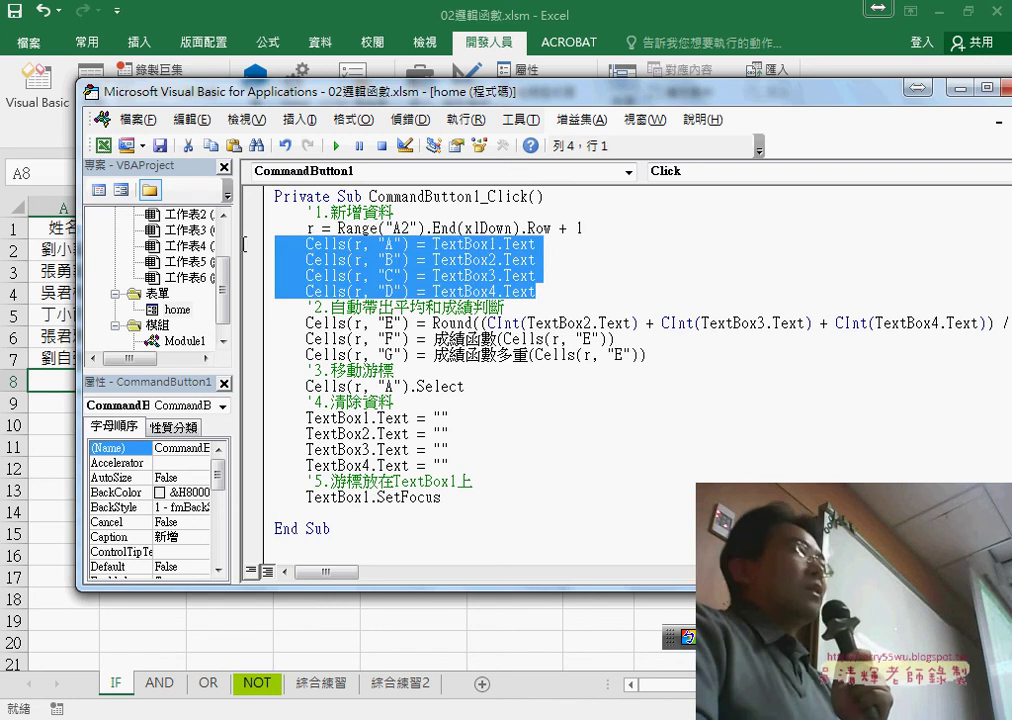
pyautogui.moveTo(286, 101); pyautogui.dragTo(399, 98)
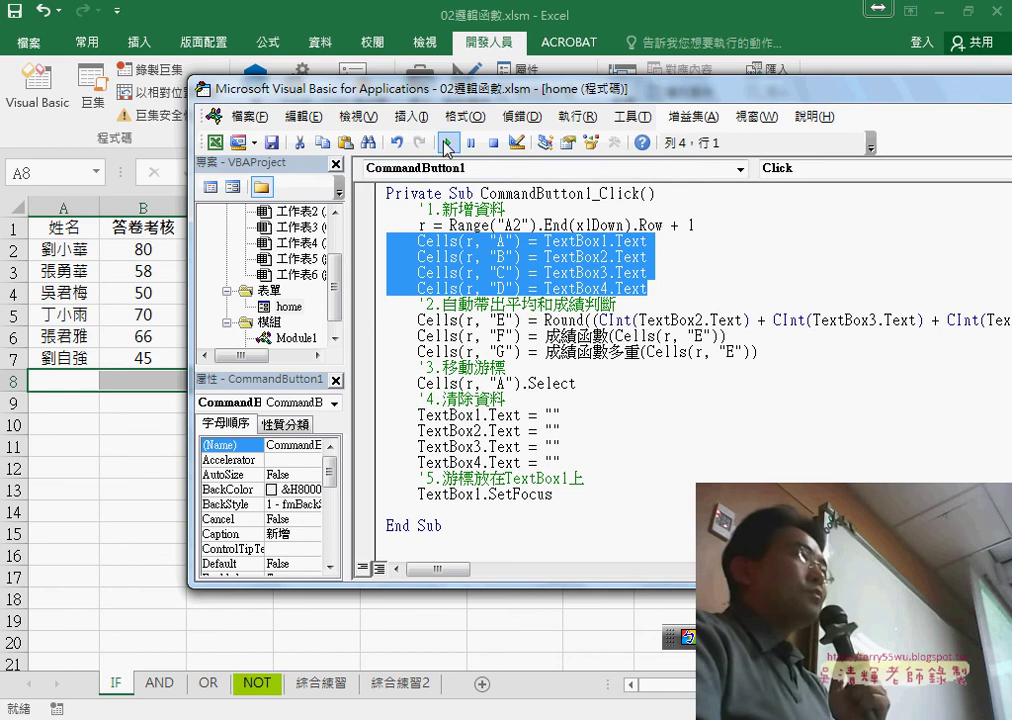
# - Set a breakpoint on the average calculation line and run the form
pyautogui.click(365, 320)
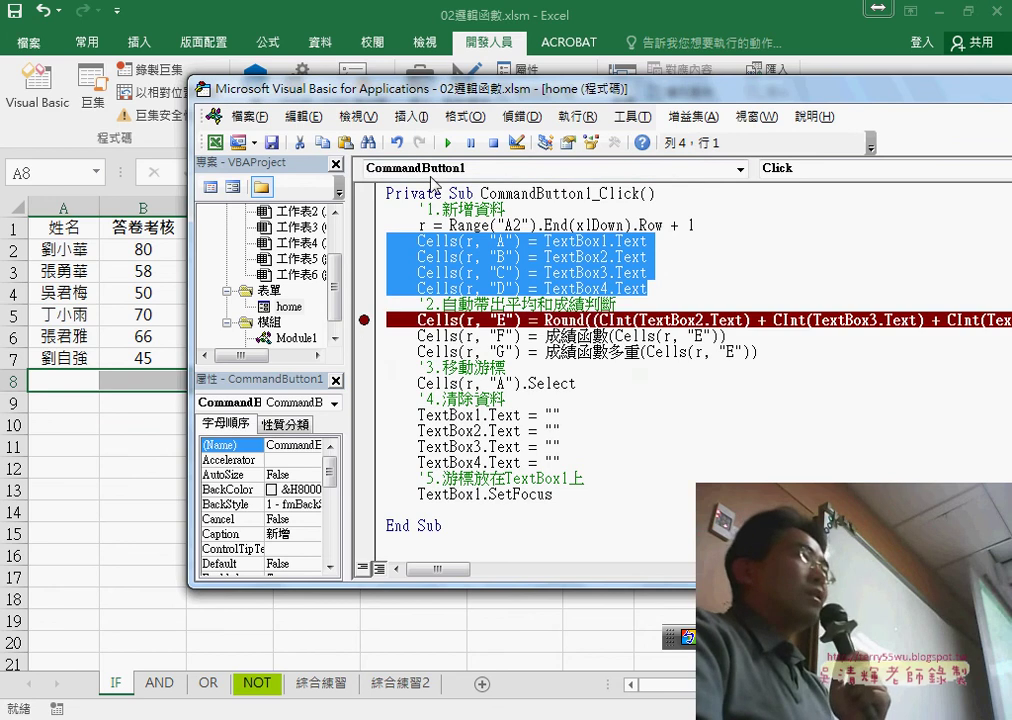
pyautogui.press('F5')
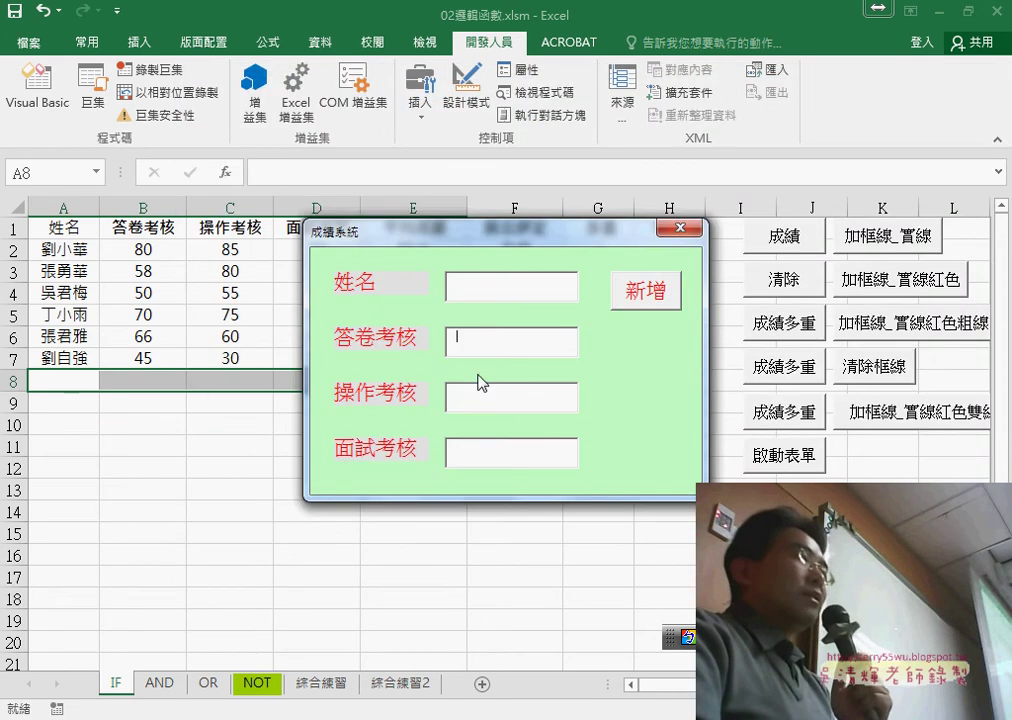
pyautogui.moveTo(487, 264)
pyautogui.mouseDown()
pyautogui.moveTo(445, 406)
pyautogui.moveTo(411, 441)
pyautogui.mouseUp()
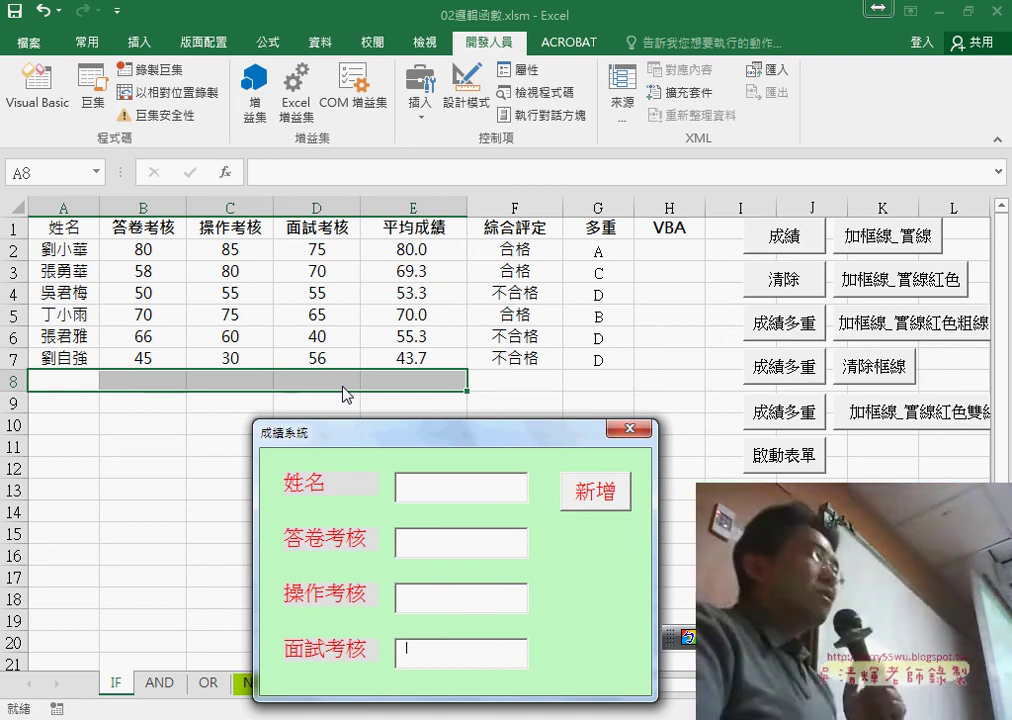
# - Enter student AAA with scores 85, 86 and 89 and submit it
pyautogui.click(436, 487)
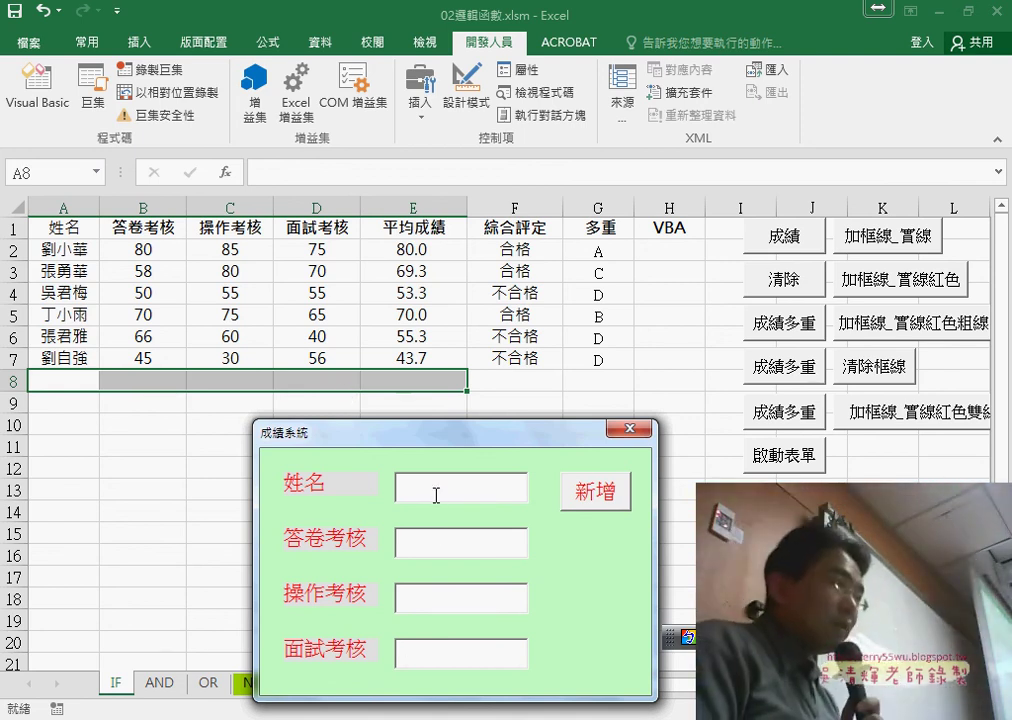
pyautogui.write('AAA')
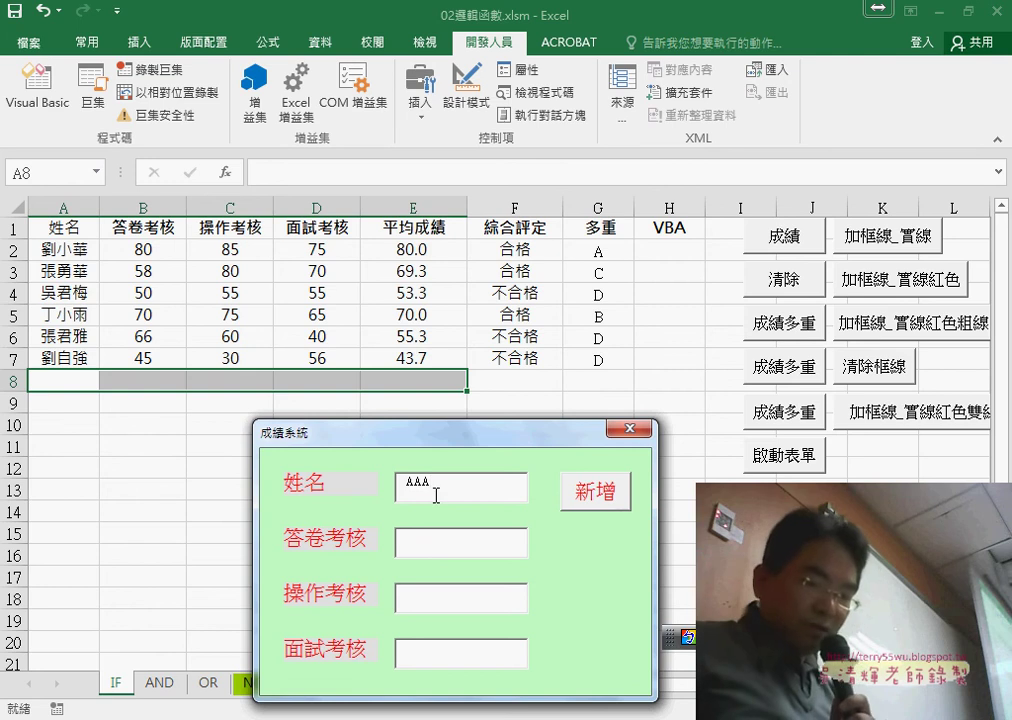
pyautogui.write('6')
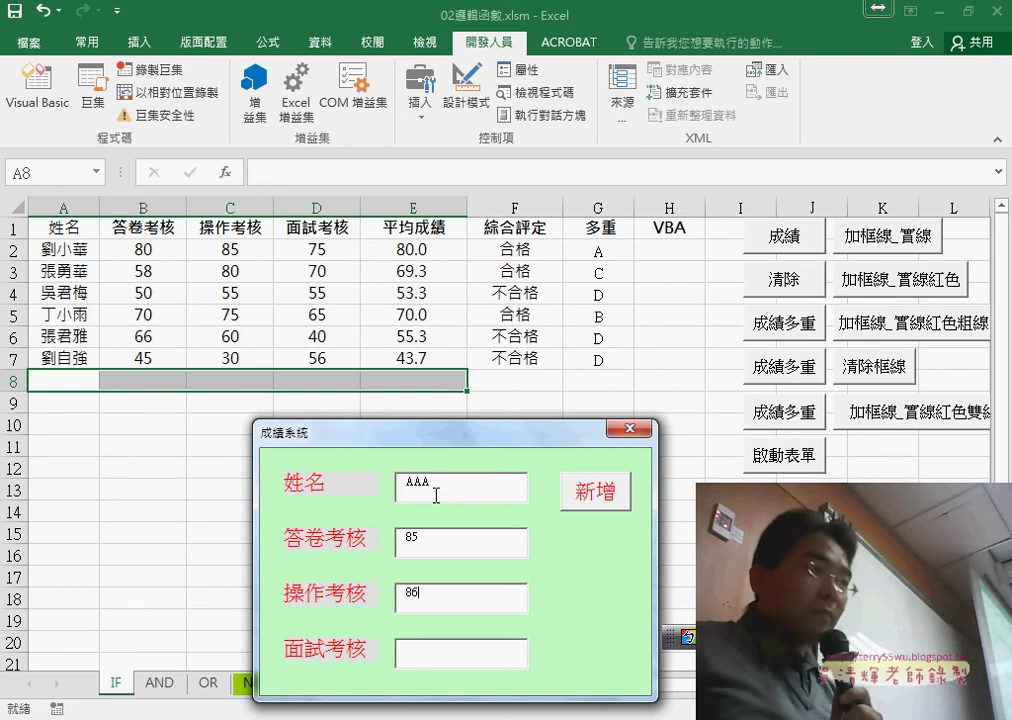
pyautogui.write('89')
pyautogui.press('Tab')
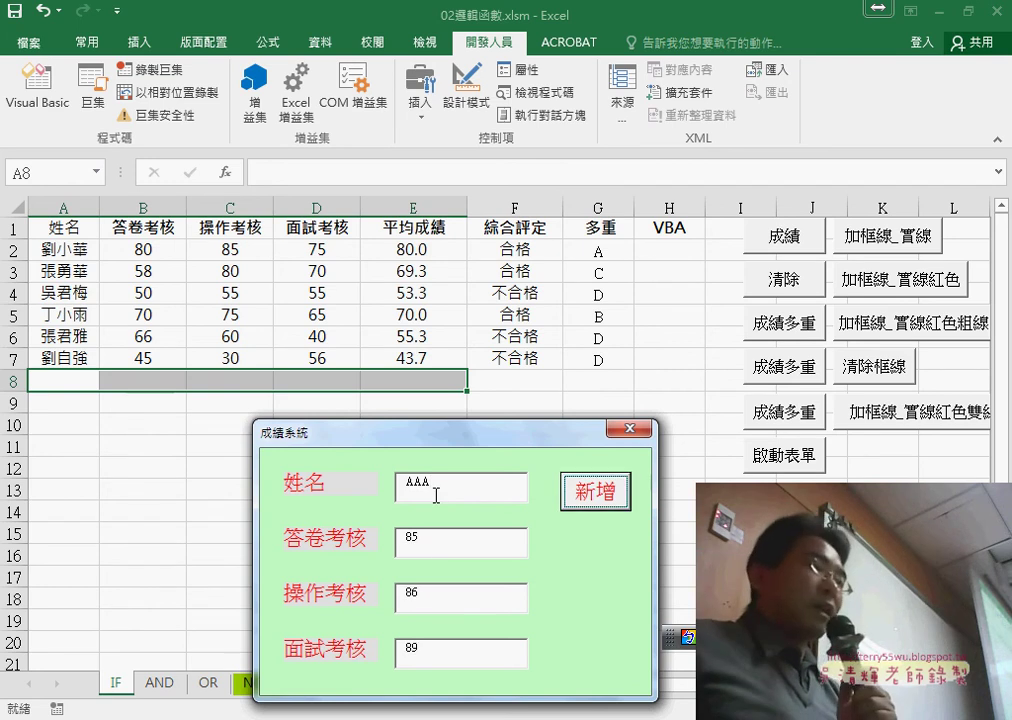
pyautogui.press('Return')
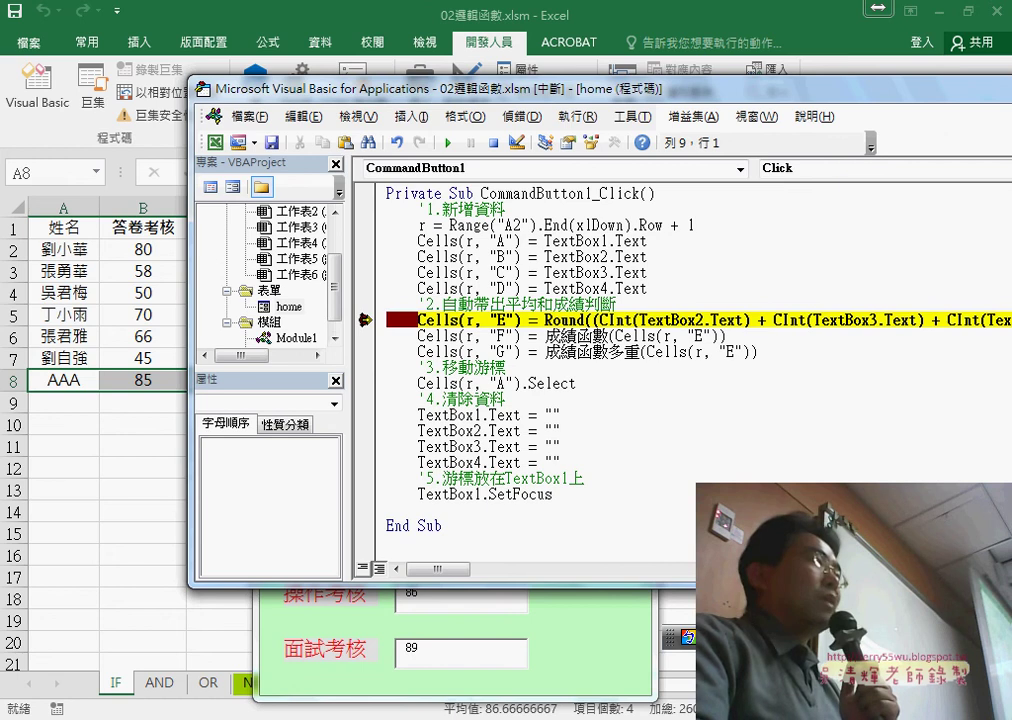
# - Re-toggle the average-line breakpoint and move the code window down-left to reveal row 8
pyautogui.click(366, 319)
pyautogui.click(366, 319)
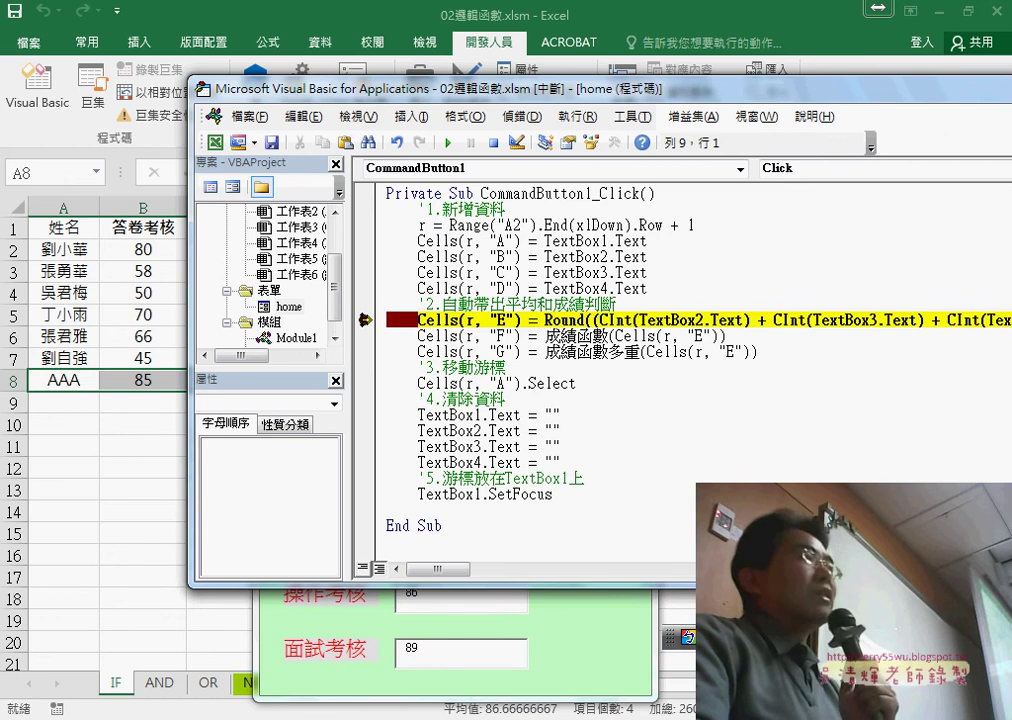
pyautogui.moveTo(437, 97); pyautogui.dragTo(295, 435)
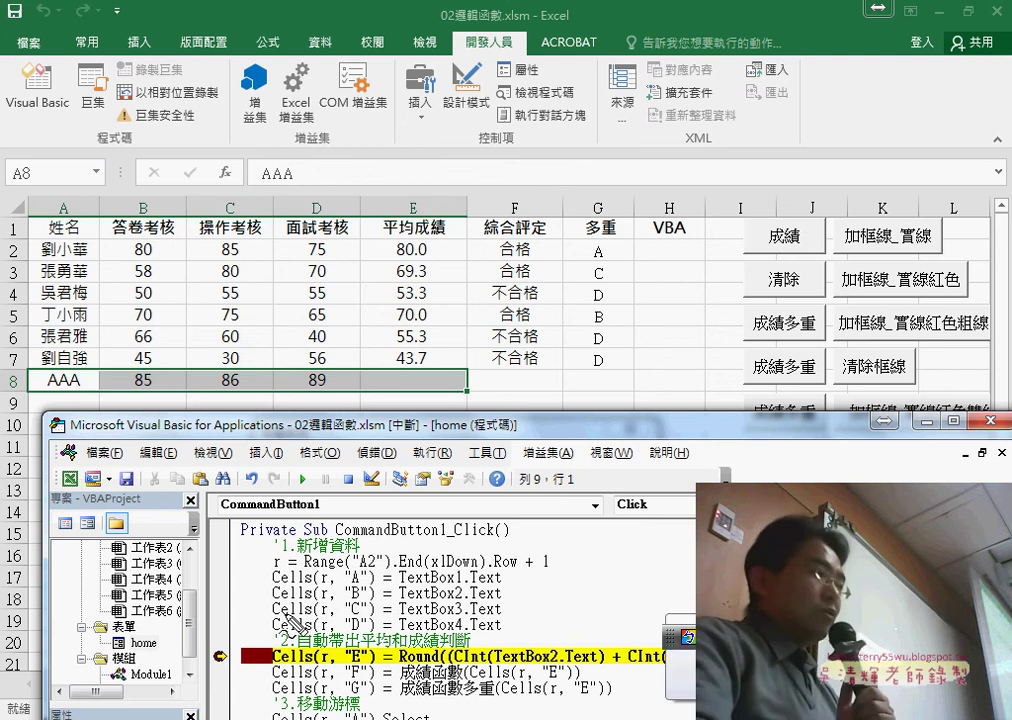
# - Annotate how the Cells lines fill AAA, 85, 86, 89 into row 8, leaving E8–F8 empty
pyautogui.moveTo(285, 592); pyautogui.dragTo(294, 598)
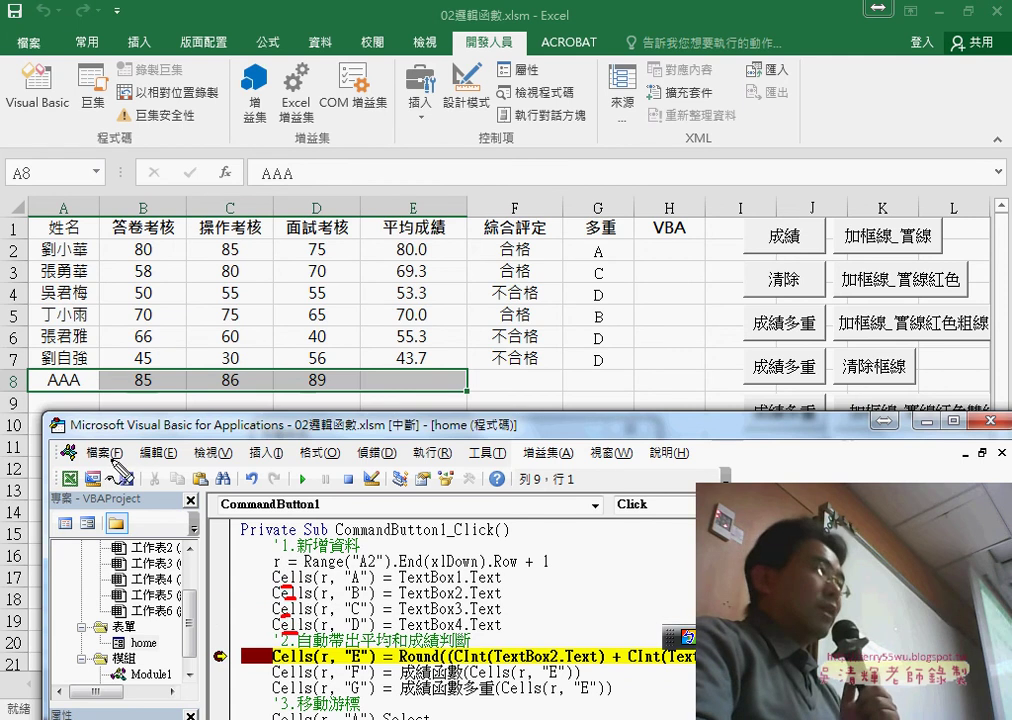
pyautogui.moveTo(250, 602); pyautogui.dragTo(30, 392)
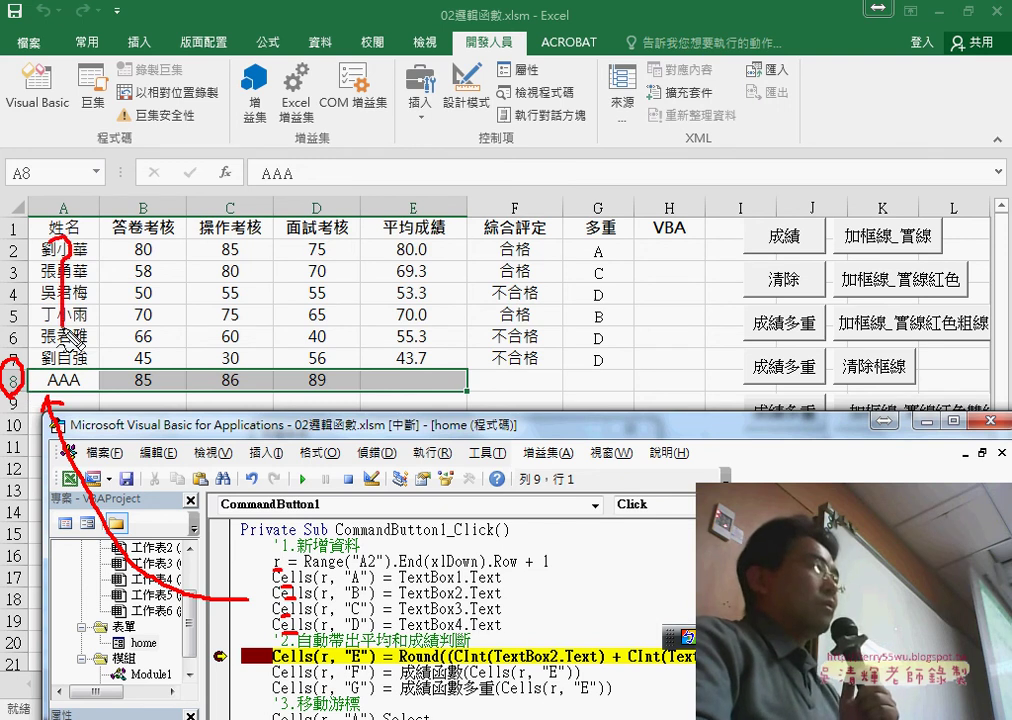
pyautogui.moveTo(60, 246); pyautogui.dragTo(56, 284)
pyautogui.moveTo(500, 570); pyautogui.dragTo(555, 568)
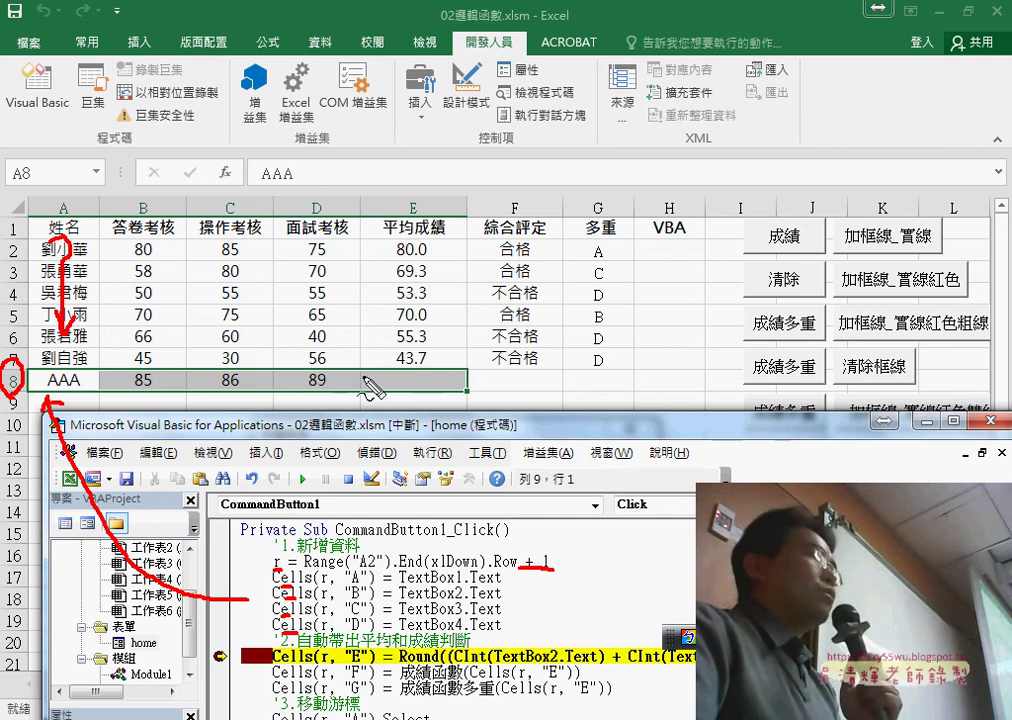
pyautogui.moveTo(363, 381); pyautogui.dragTo(66, 403)
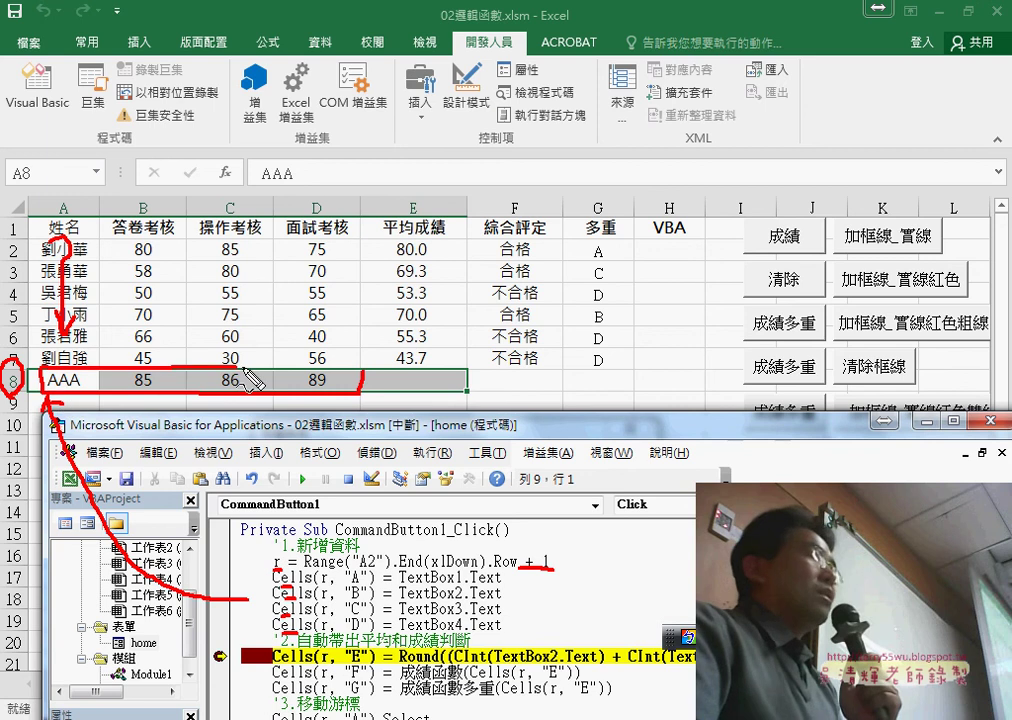
pyautogui.moveTo(388, 371); pyautogui.dragTo(561, 368)
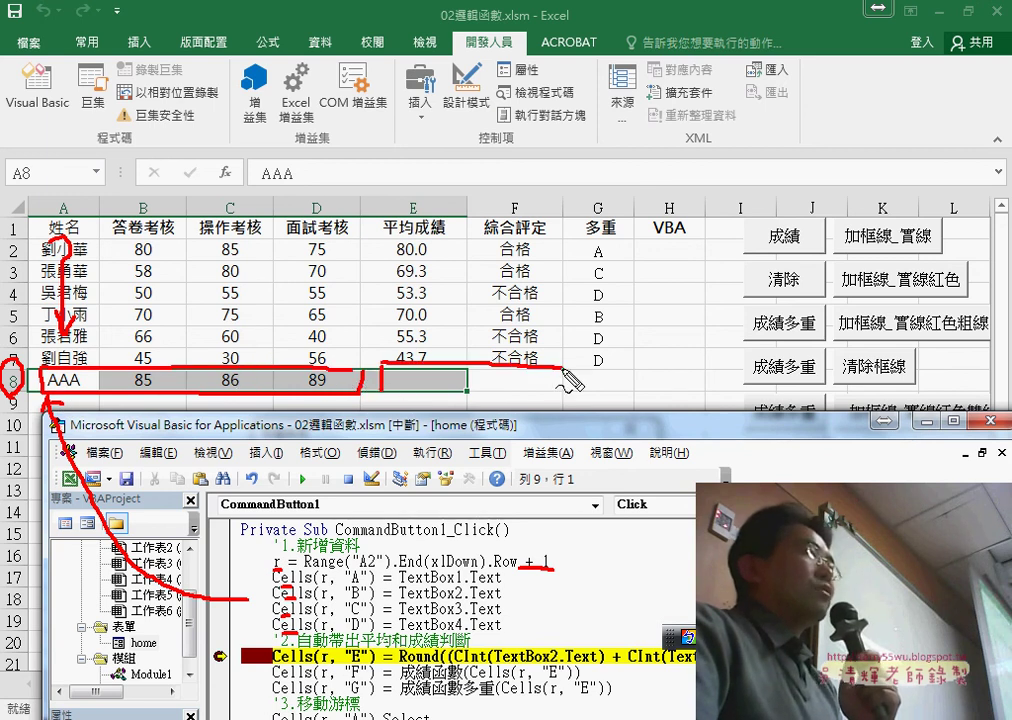
pyautogui.moveTo(440, 396); pyautogui.dragTo(612, 398)
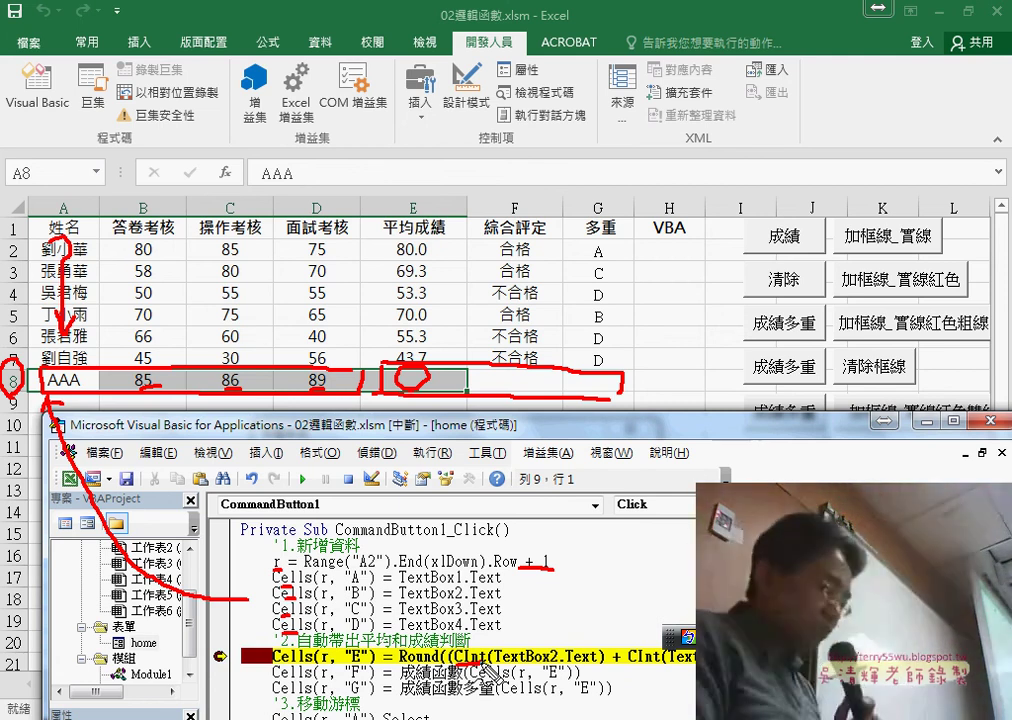
# - Change CInt to CDbl on the average line and step it so E8 shows 86.7
pyautogui.press('Escape')
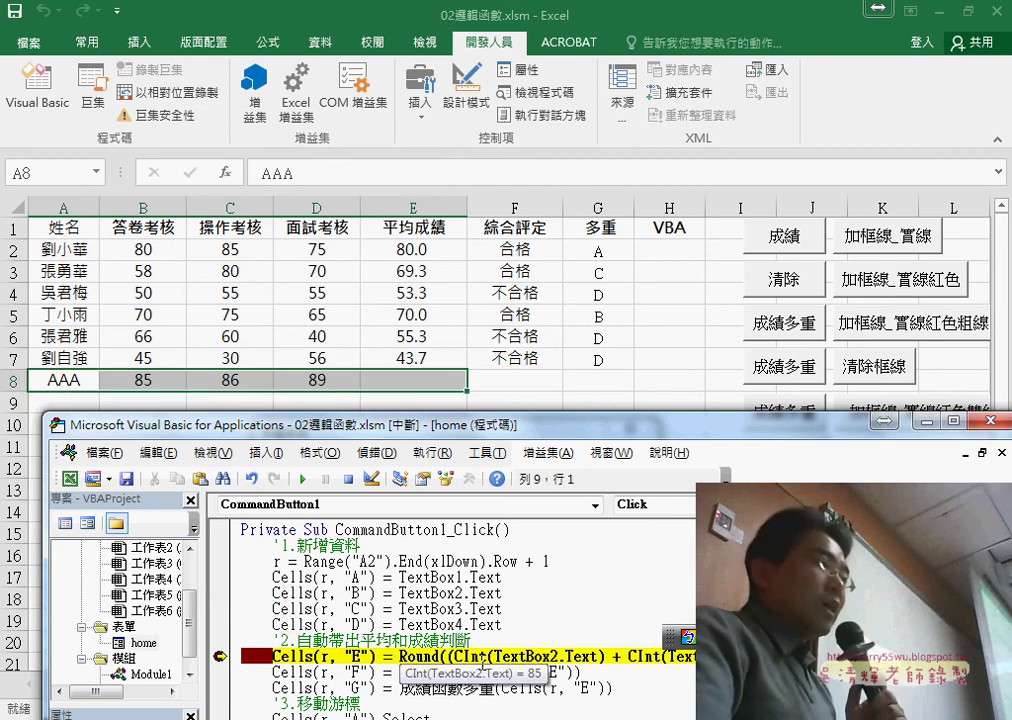
pyautogui.moveTo(489, 657)
pyautogui.mouseDown()
pyautogui.moveTo(470, 672)
pyautogui.moveTo(463, 657)
pyautogui.mouseUp()
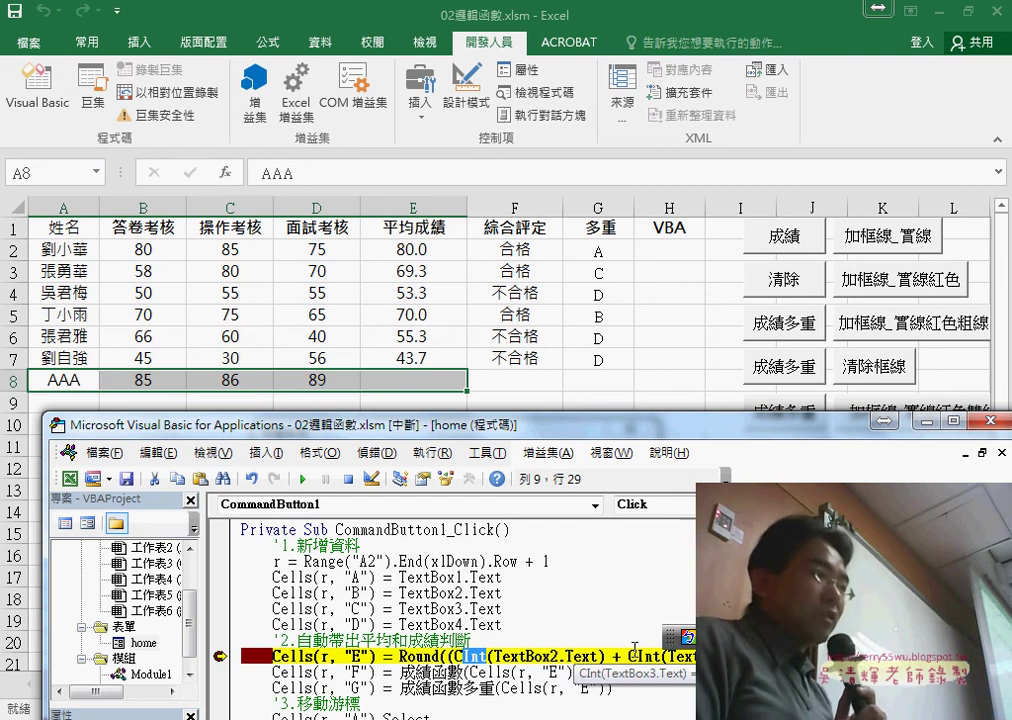
pyautogui.write('db')
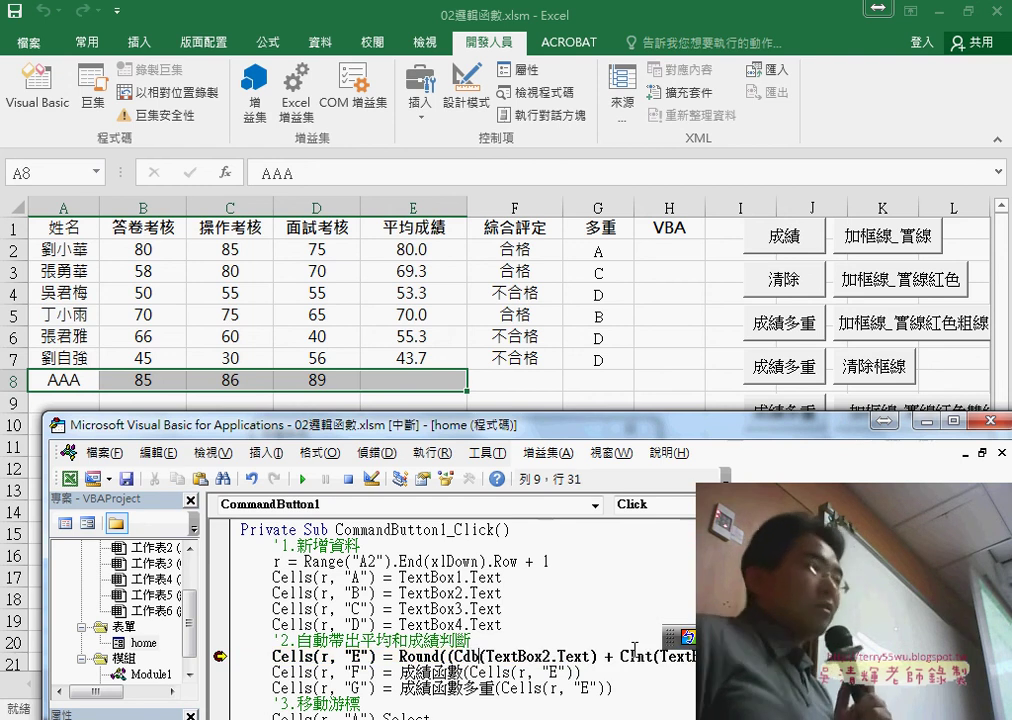
pyautogui.write('l')
pyautogui.press('Down')
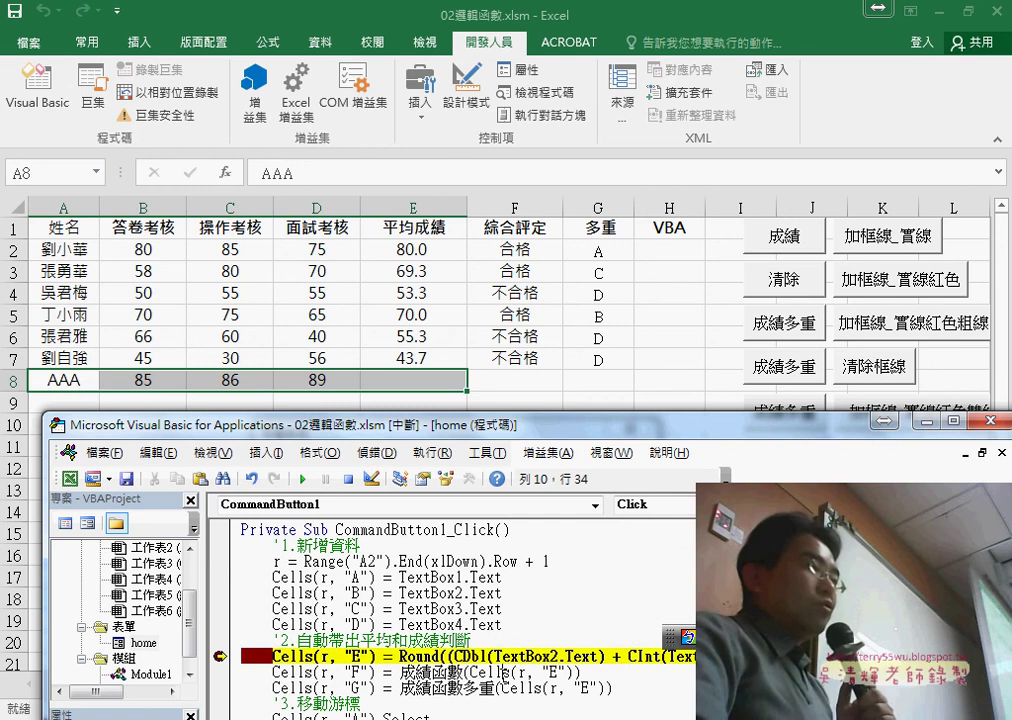
pyautogui.click(462, 656)
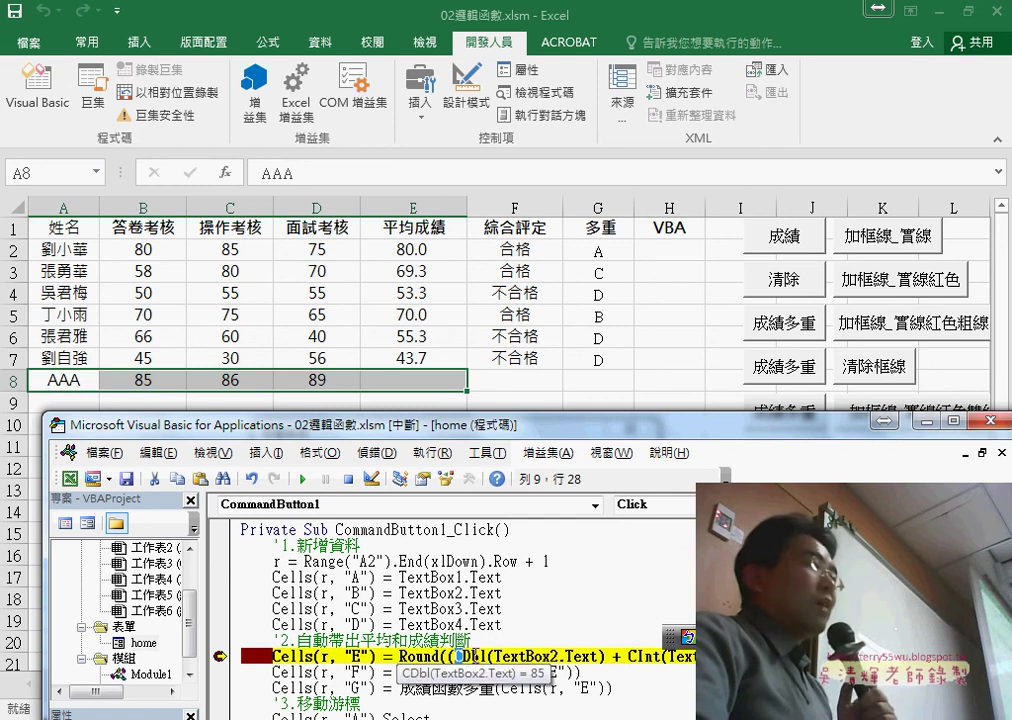
pyautogui.click(487, 656)
pyautogui.hotkey('shift', 'Left')
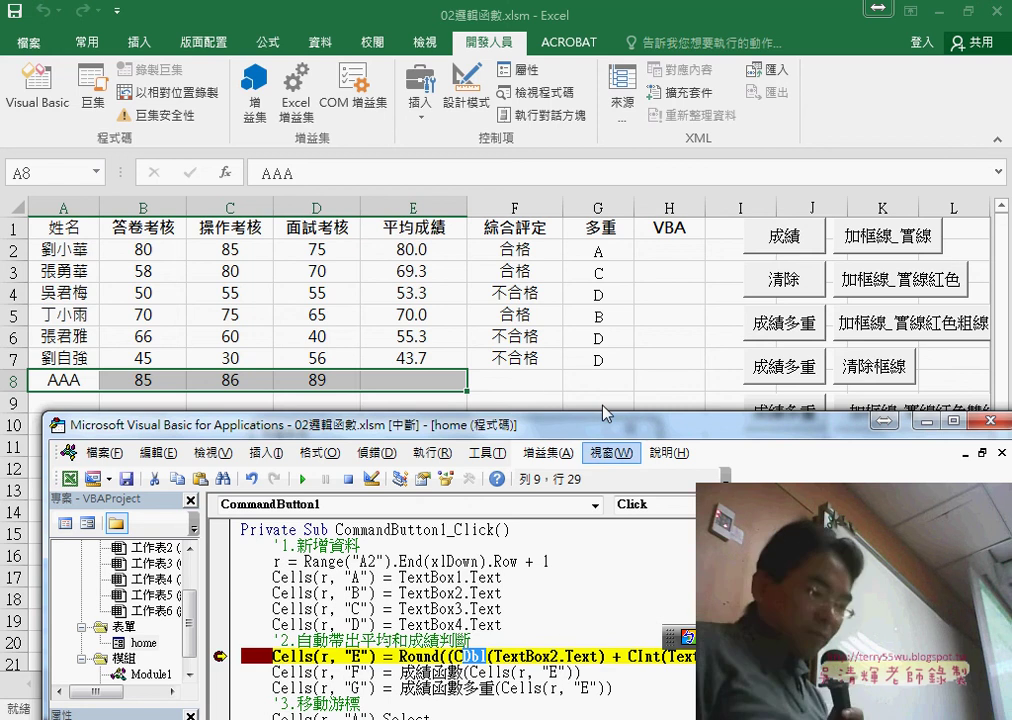
pyautogui.press('F8')
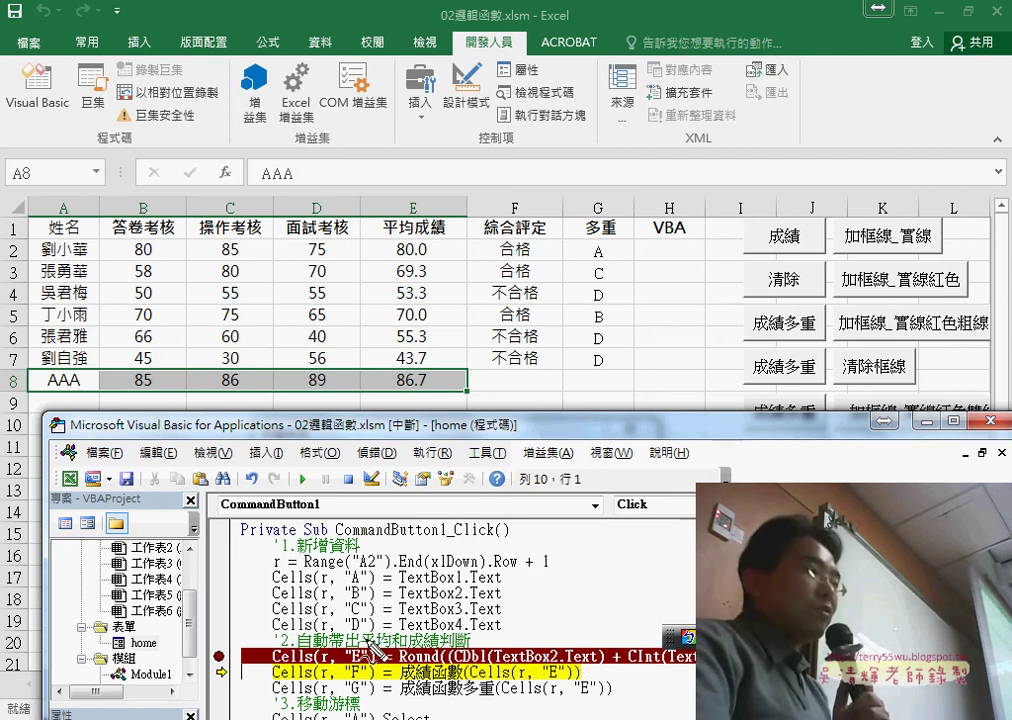
# - Mark the edited average line, E8's 86.7 and empty F8, then show the procedure through End Sub
pyautogui.moveTo(375, 612)
pyautogui.mouseDown()
pyautogui.moveTo(380, 625)
pyautogui.moveTo(343, 650)
pyautogui.moveTo(388, 385)
pyautogui.mouseUp()
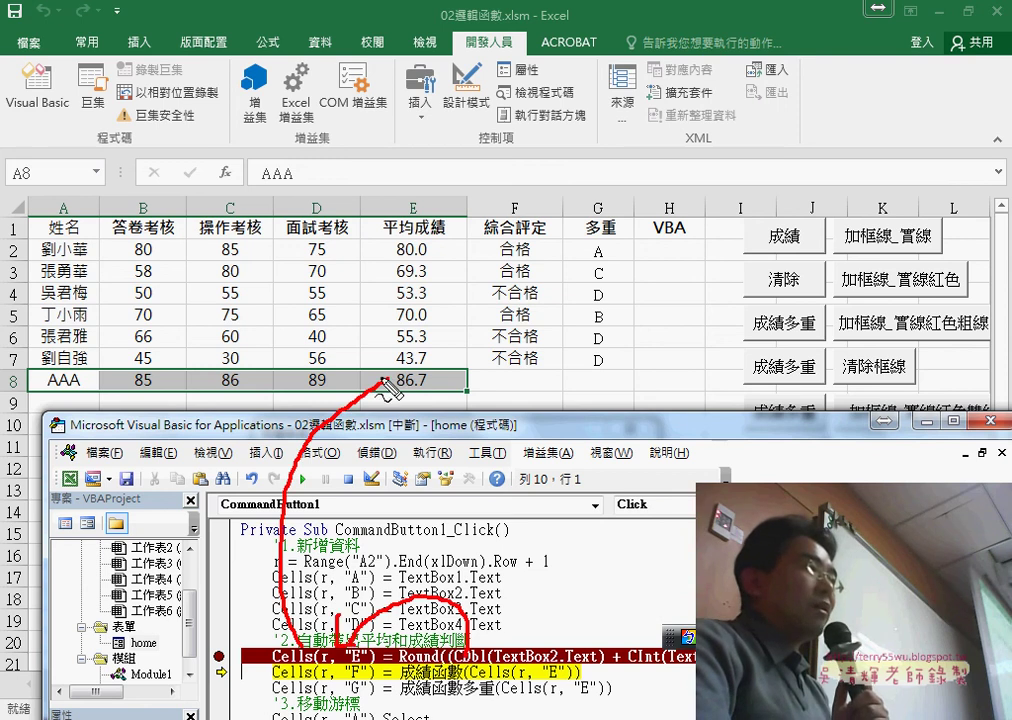
pyautogui.moveTo(388, 385); pyautogui.dragTo(430, 372)
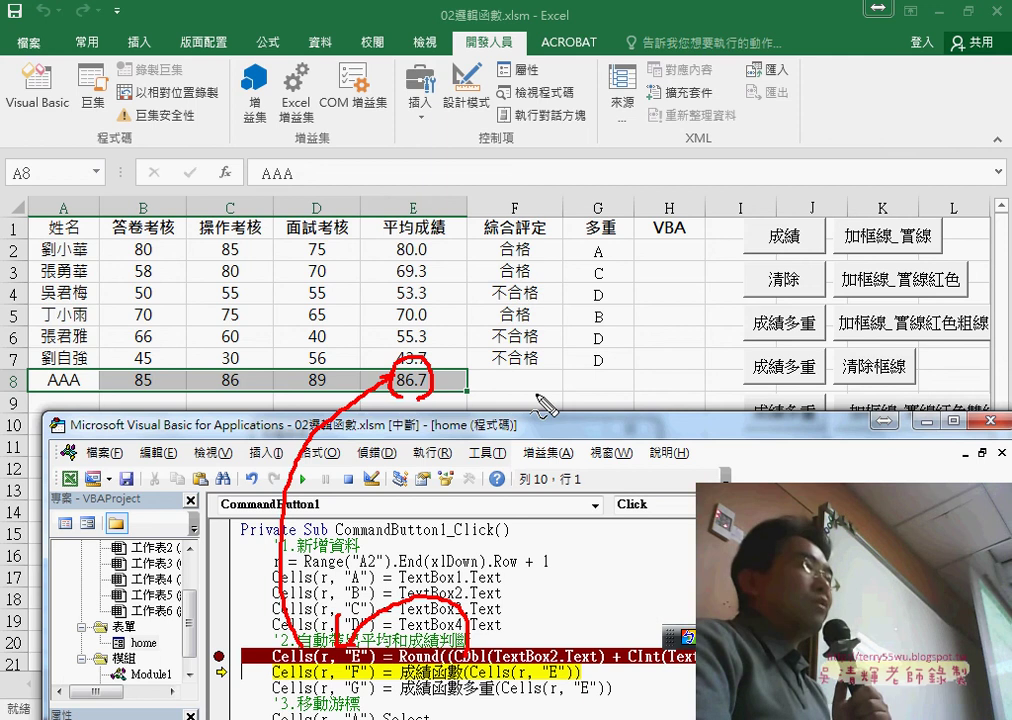
pyautogui.moveTo(530, 312); pyautogui.dragTo(540, 335)
pyautogui.press('Escape')
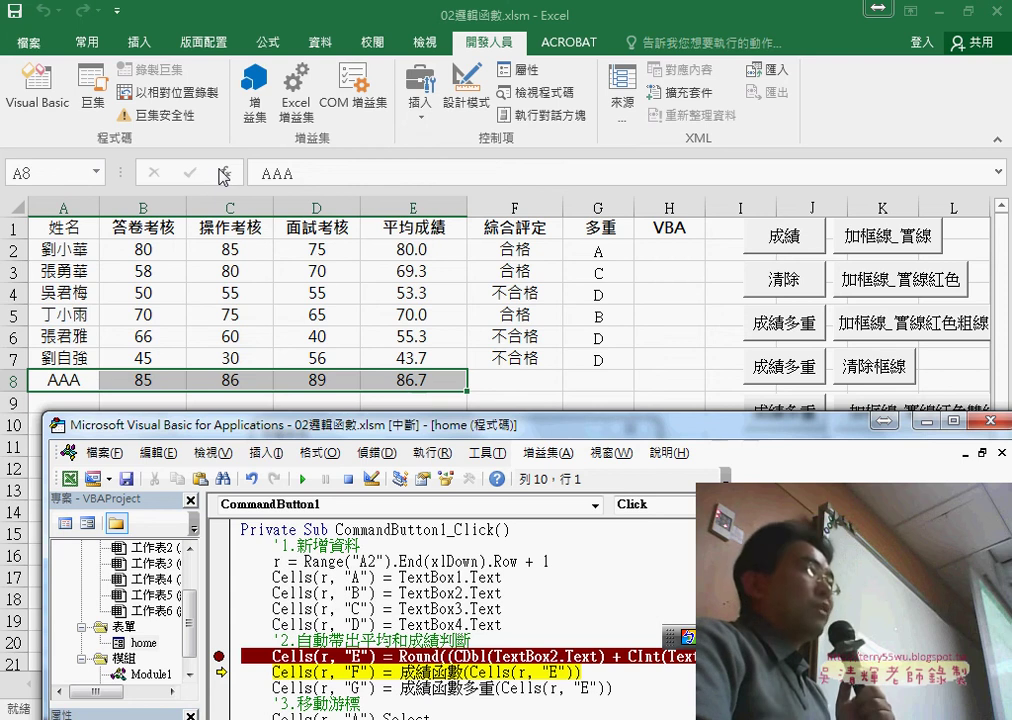
pyautogui.moveTo(405, 432); pyautogui.dragTo(343, 220)
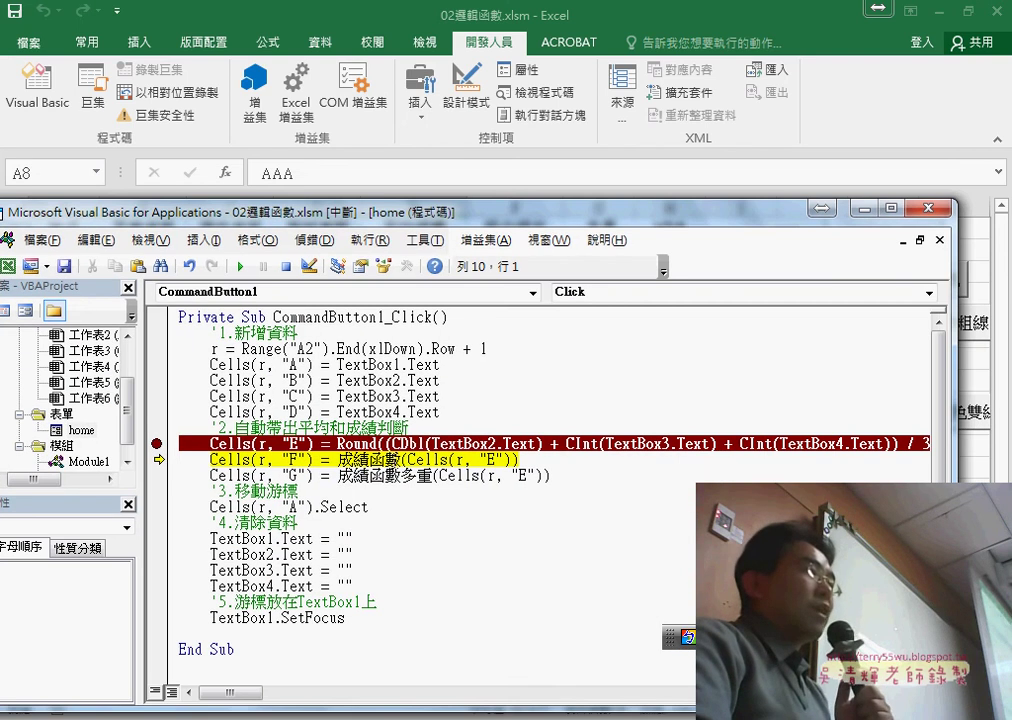
# - Replace the F line's argument with an opening 成績函數( and dismiss the resulting compile error
pyautogui.moveTo(401, 459); pyautogui.dragTo(556, 459)
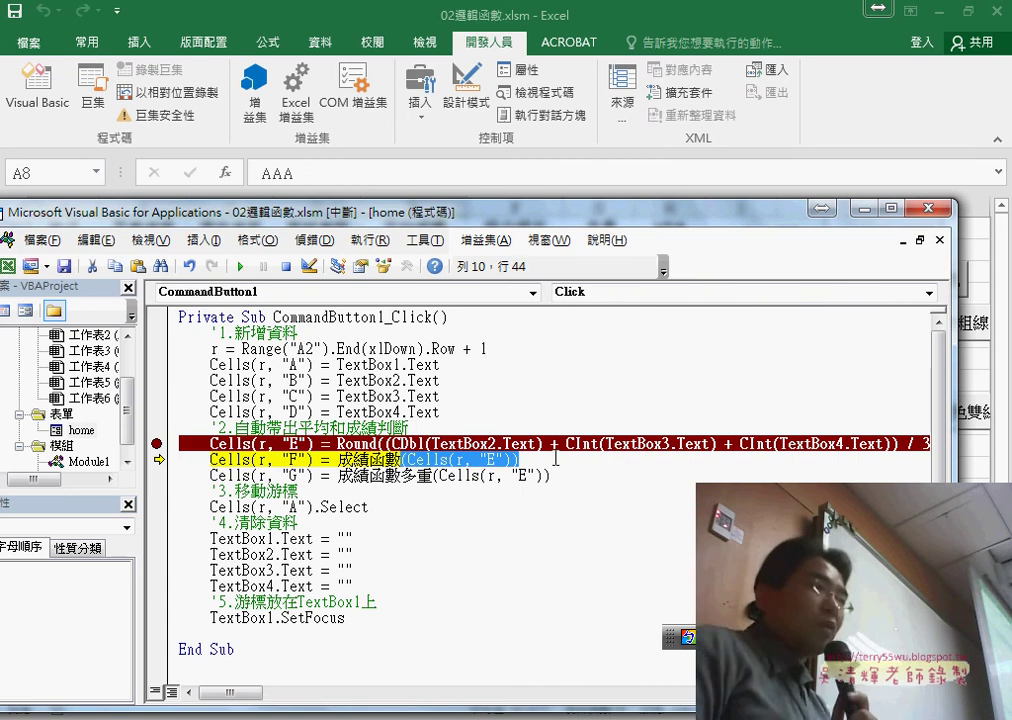
pyautogui.write('(')
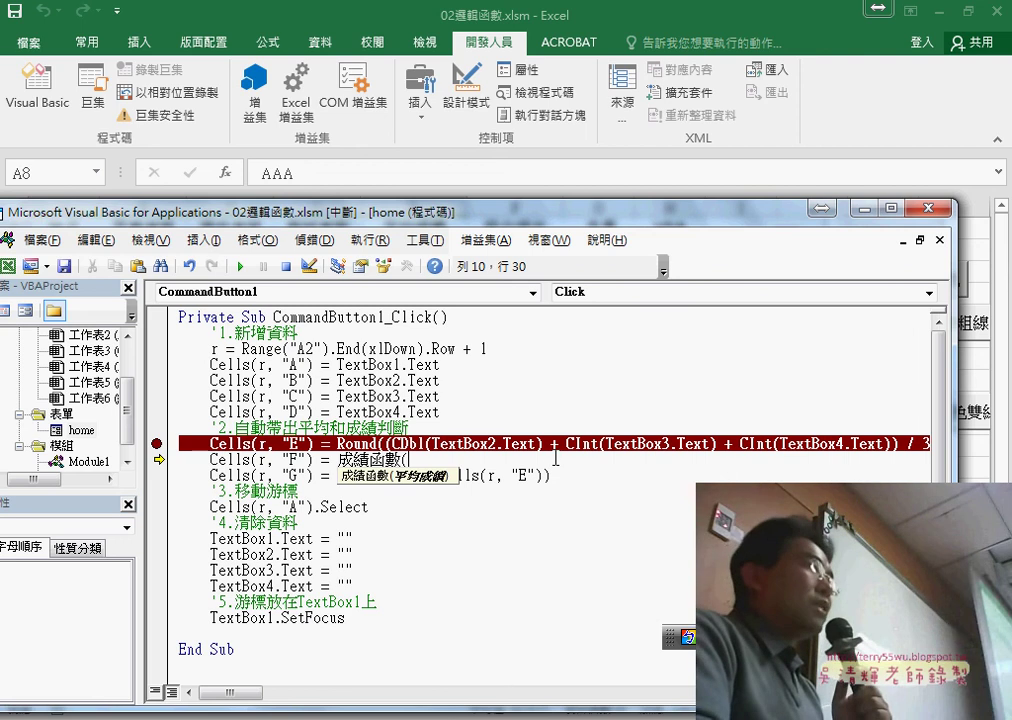
pyautogui.click(317, 446)
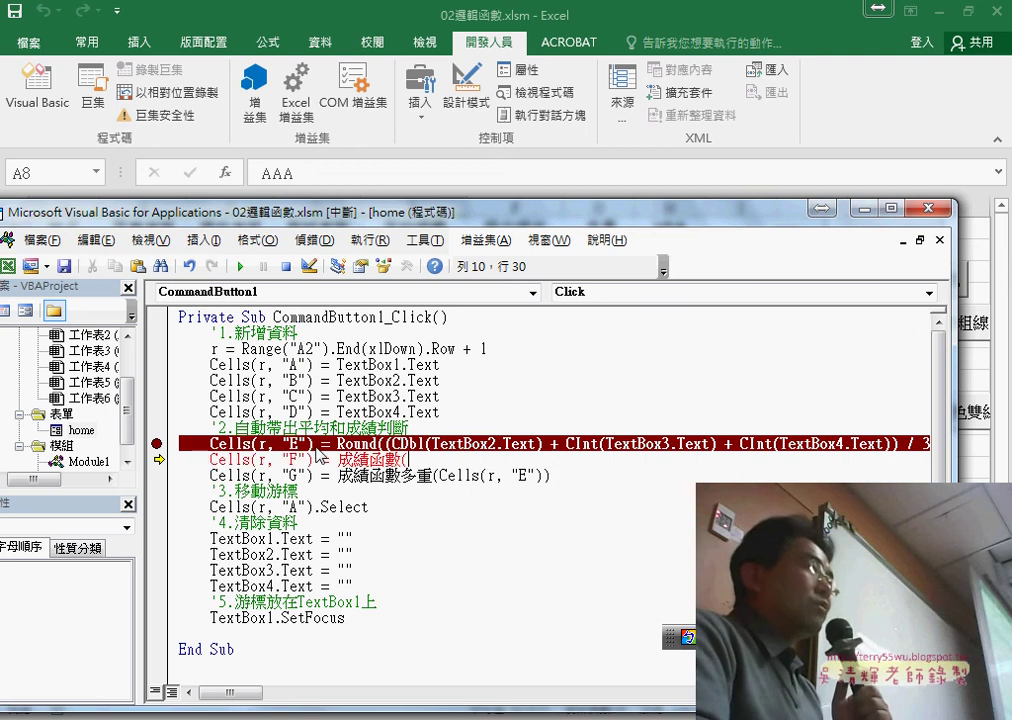
pyautogui.click(482, 453)
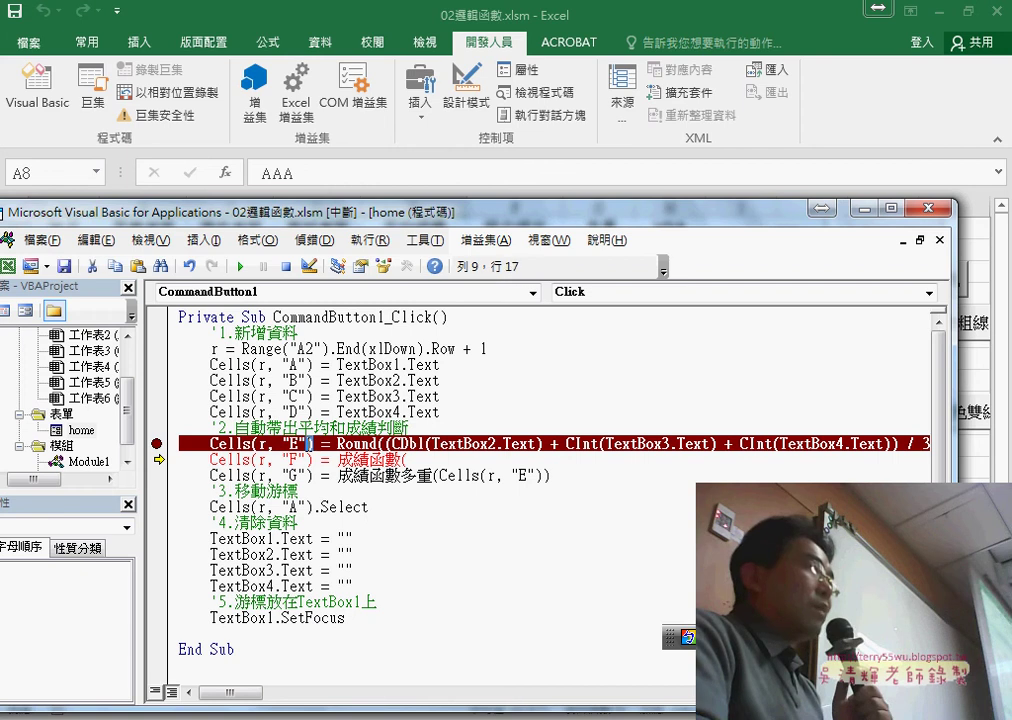
# - Paste Cells(r, "E") into 成績函數( and close it, with worksheet rows 1–8 in view
pyautogui.moveTo(308, 444); pyautogui.dragTo(218, 444)
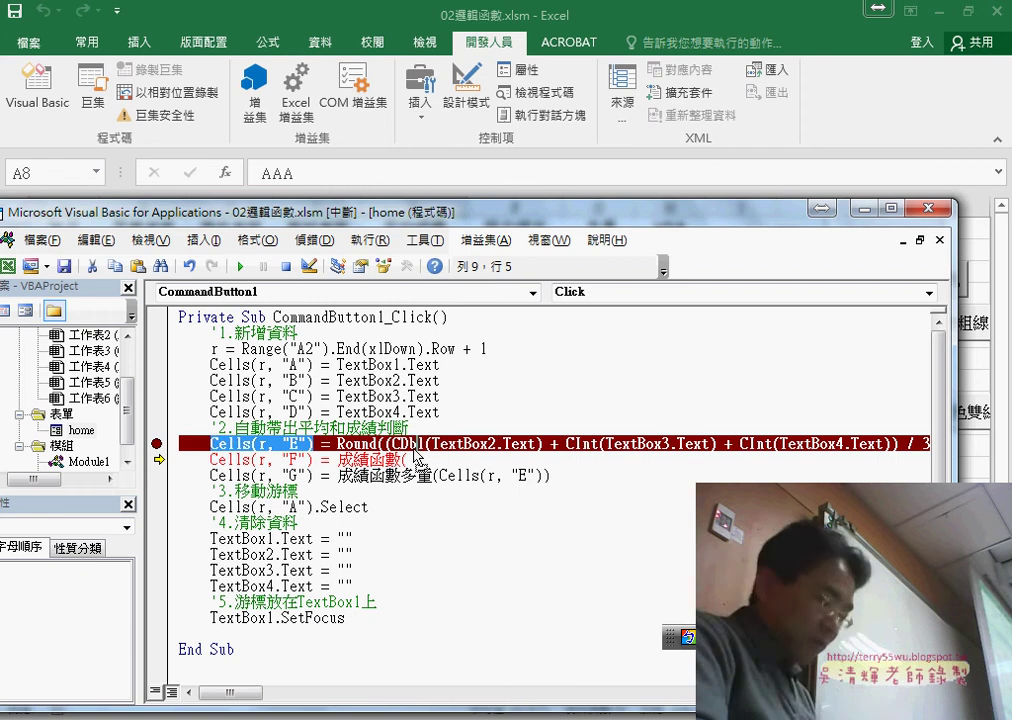
pyautogui.hotkey('ctrl', 'c')
pyautogui.click(415, 460)
pyautogui.hotkey('ctrl', 'v')
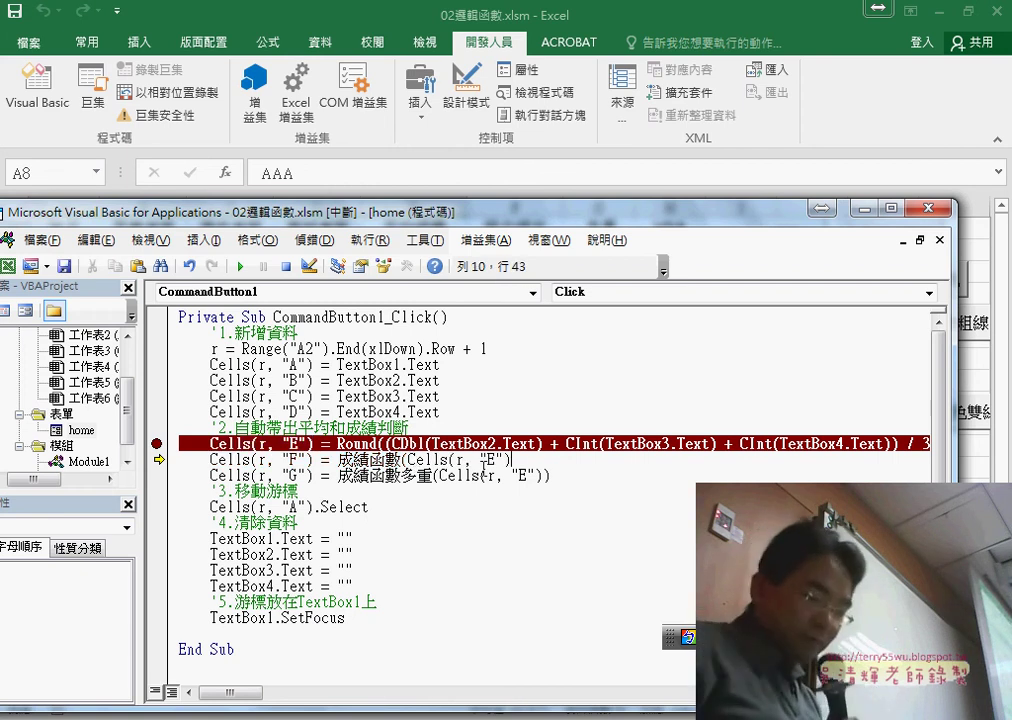
pyautogui.write(')')
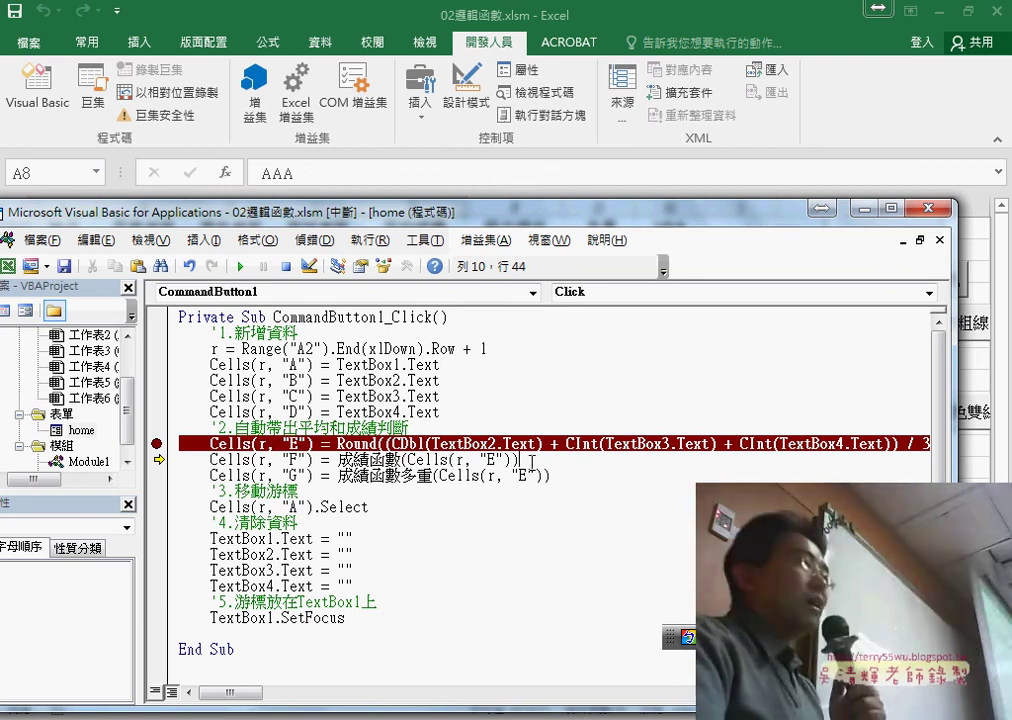
pyautogui.moveTo(472, 216)
pyautogui.mouseDown()
pyautogui.moveTo(516, 440)
pyautogui.moveTo(524, 416)
pyautogui.mouseUp()
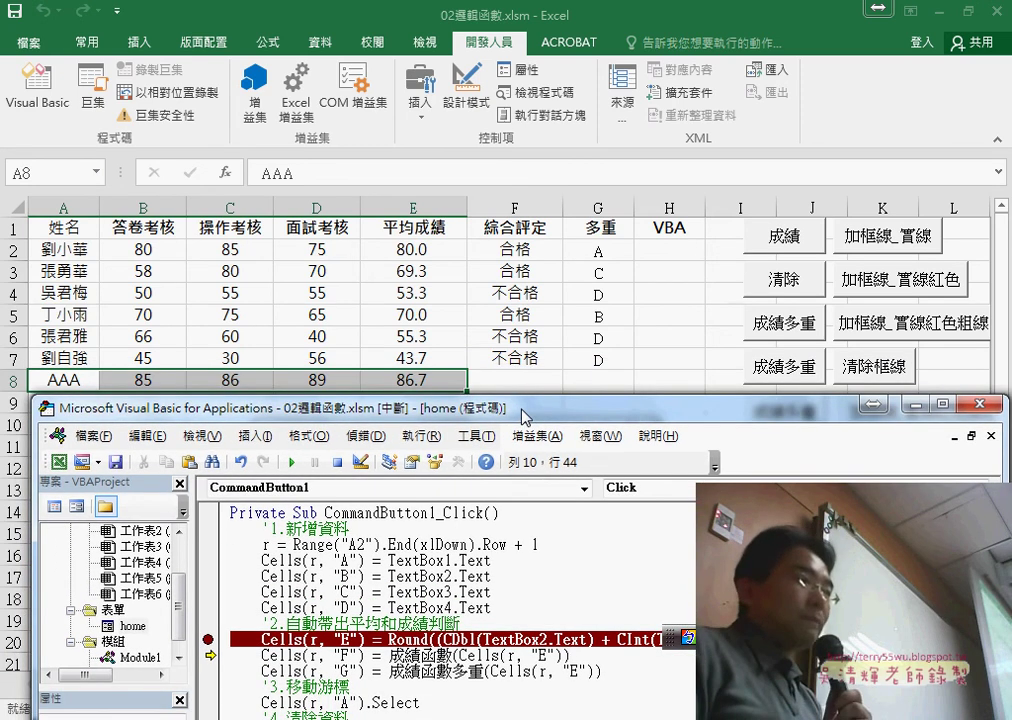
# - Step through 成績函數 for row 8 so F8 receives 合格, back at the G line
pyautogui.press('F8')
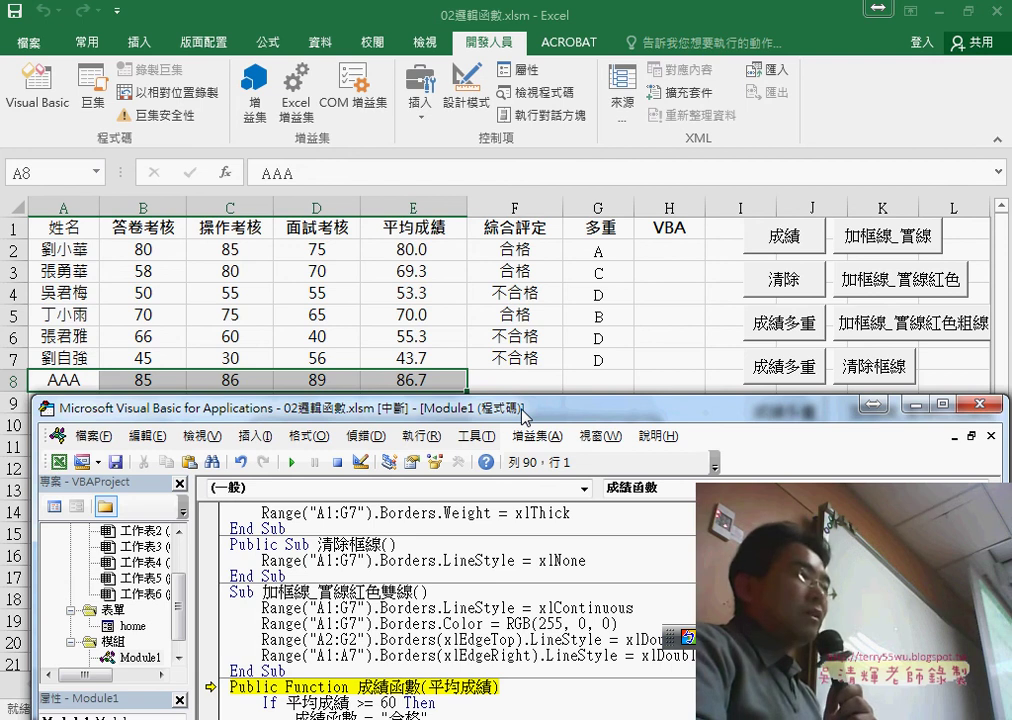
pyautogui.scroll(-1, 475, 630)
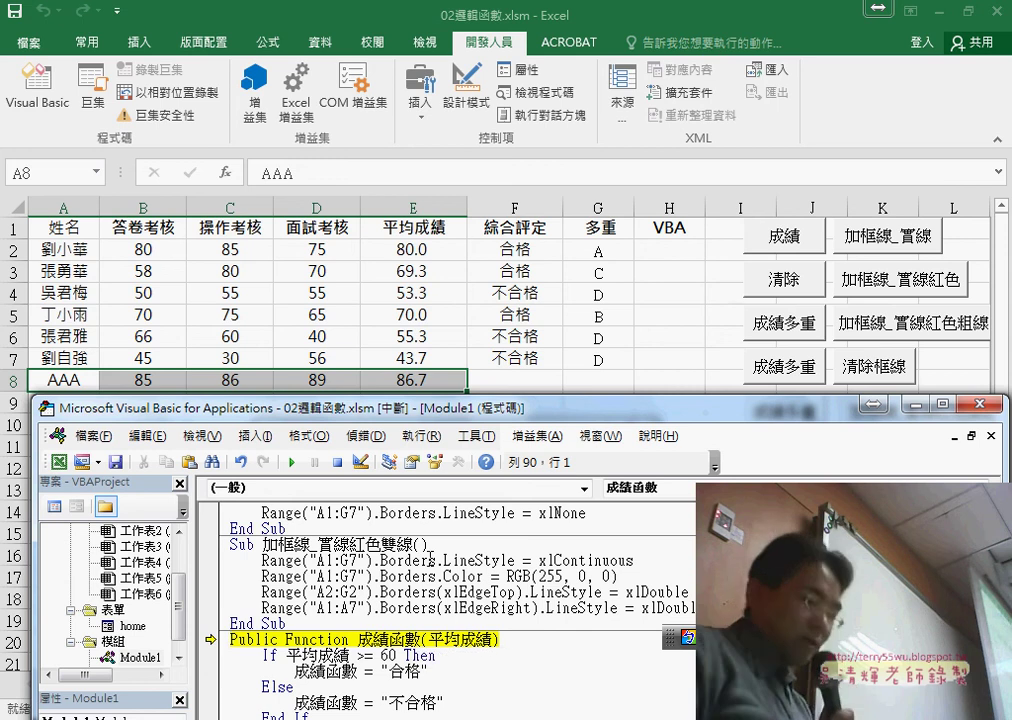
pyautogui.press('F8')
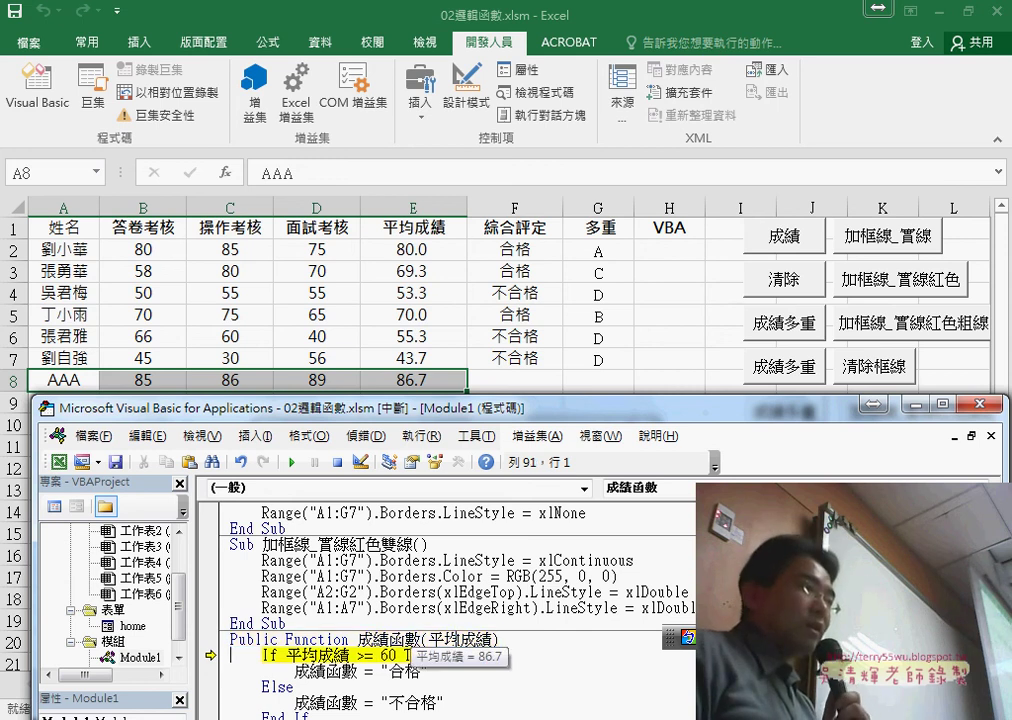
pyautogui.press('F8')
pyautogui.press('F8')
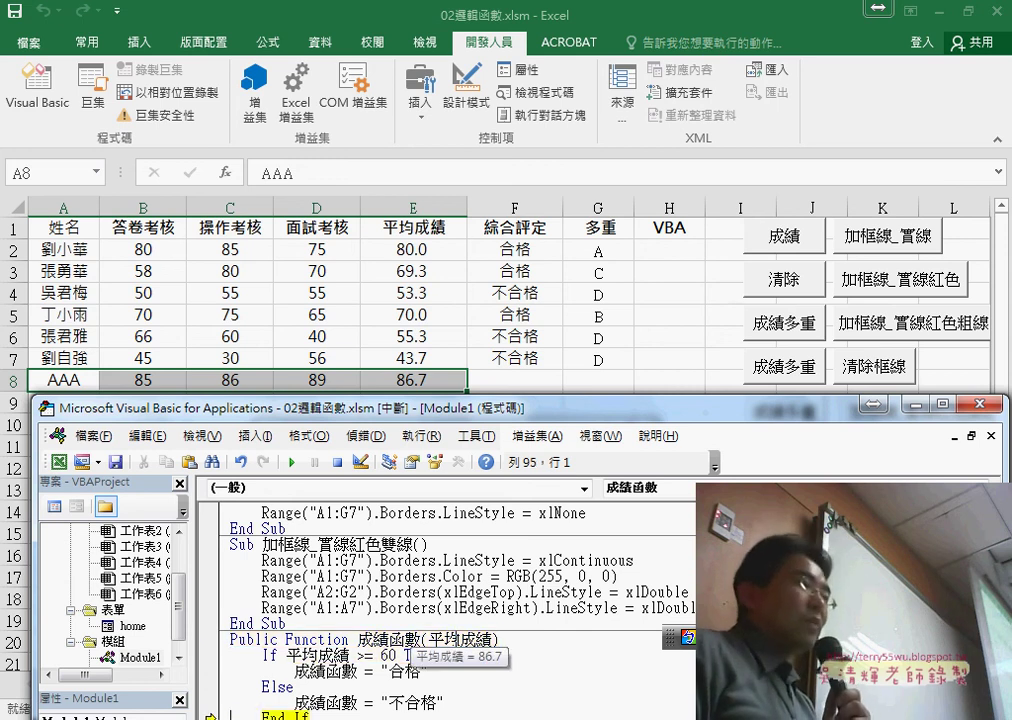
pyautogui.press('F8')
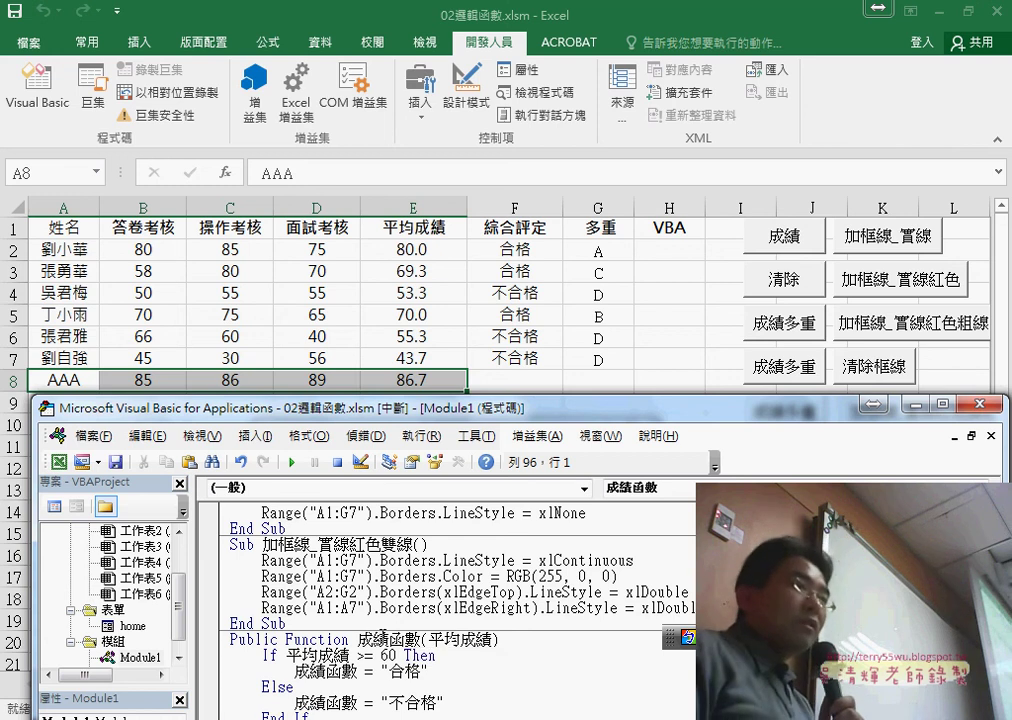
pyautogui.press('F8')
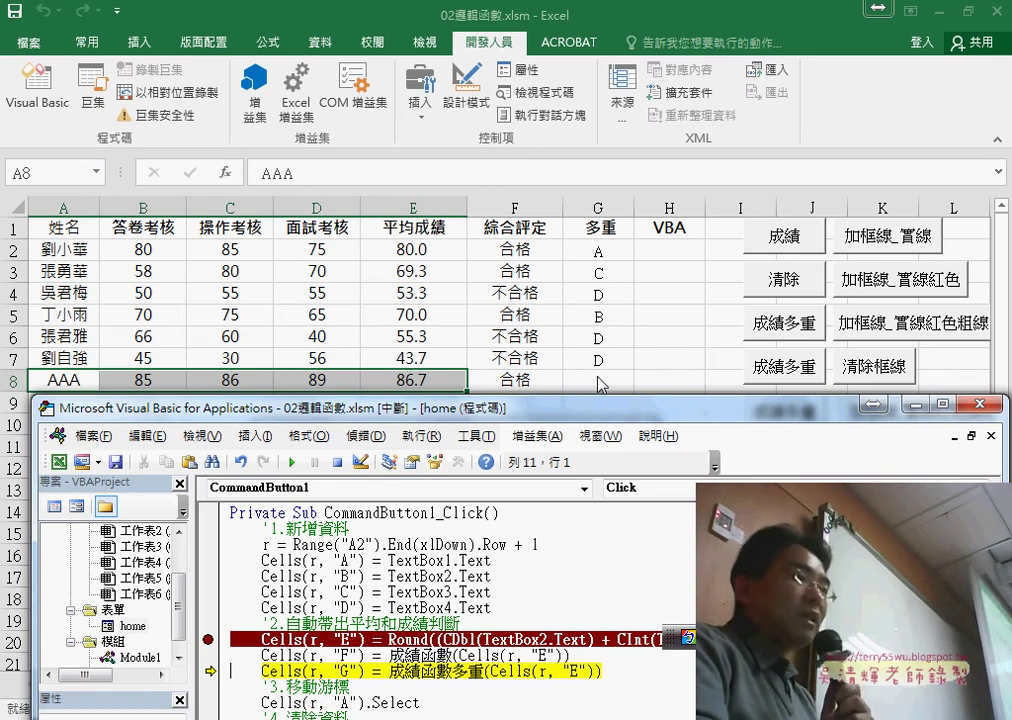
# - Replace the G line's argument with an opening 成績函數多重( and dismiss the compile error
pyautogui.moveTo(602, 670); pyautogui.dragTo(487, 672)
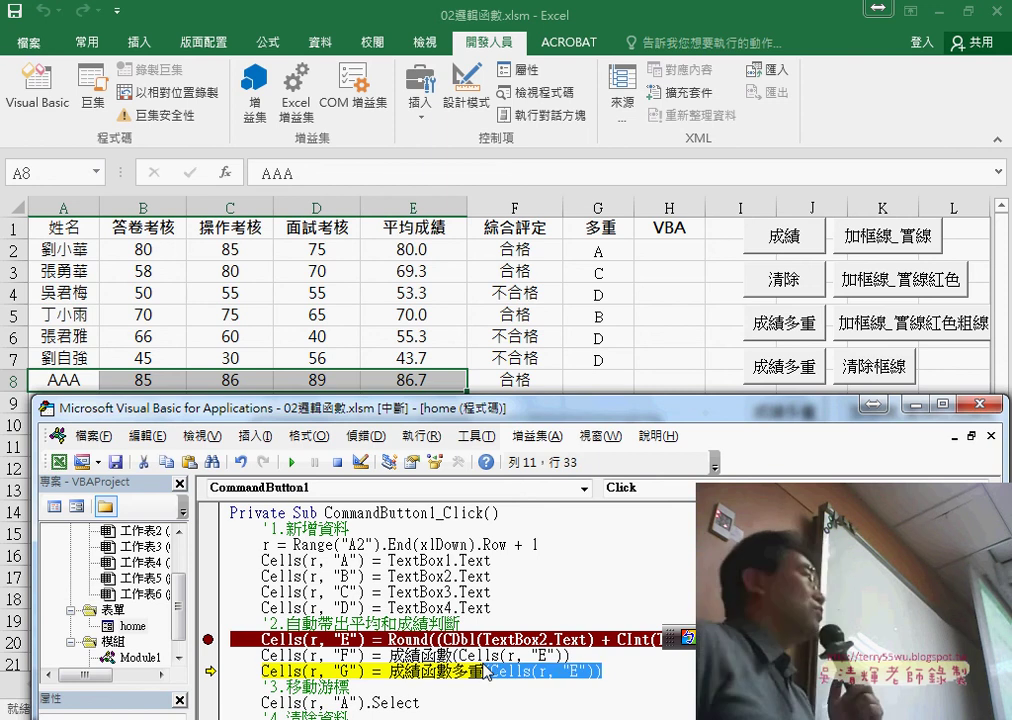
pyautogui.write('(')
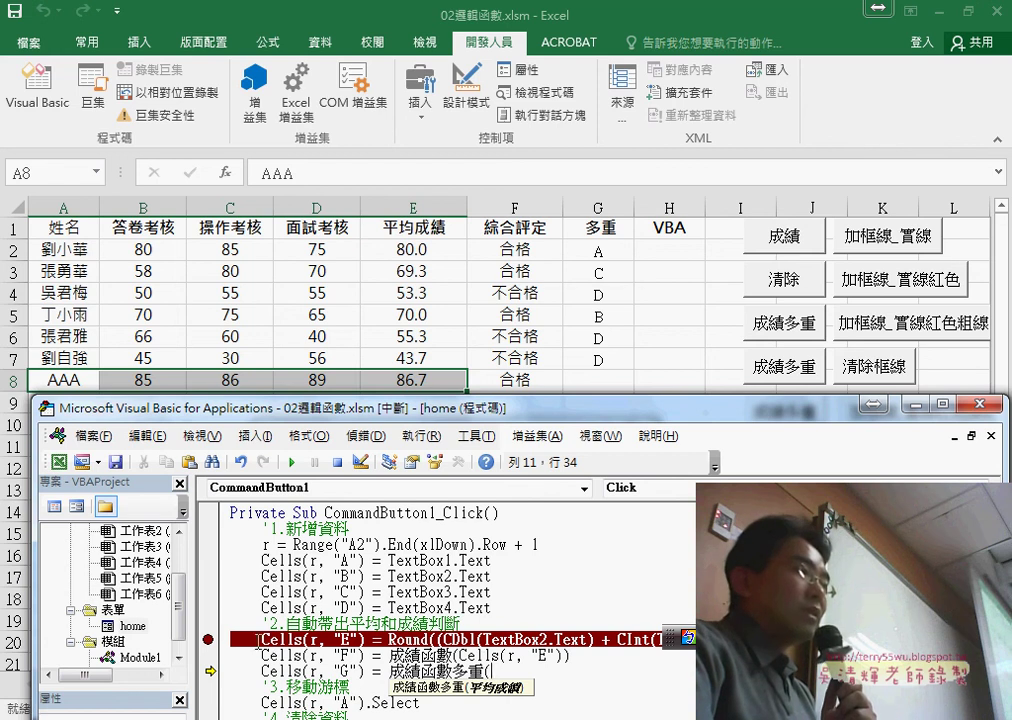
pyautogui.click(258, 640)
pyautogui.press('Return')
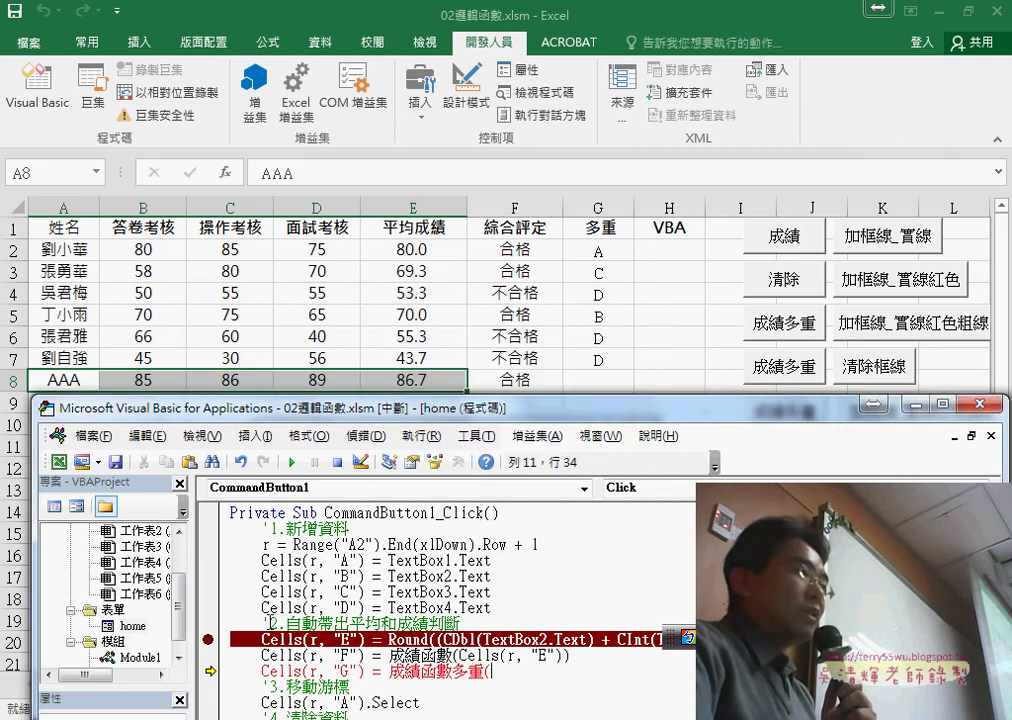
# - Complete the G line as 成績函數多重(Cells(r, "E")) and step into Module1
pyautogui.moveTo(262, 638); pyautogui.dragTo(357, 640)
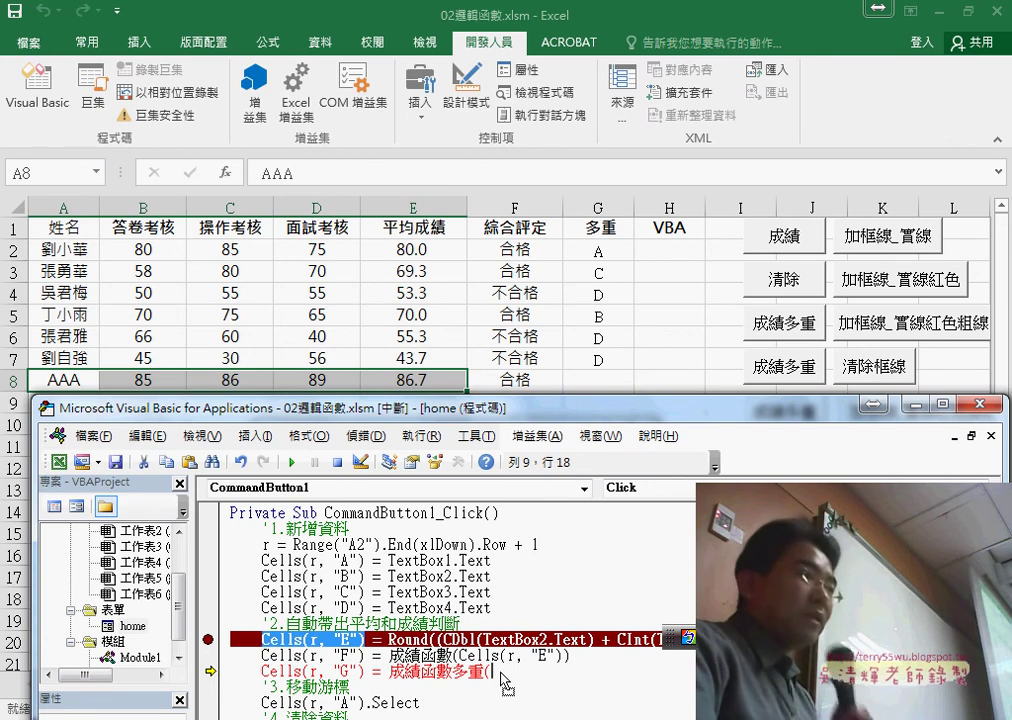
pyautogui.click(491, 672)
pyautogui.hotkey('ctrl', 'v')
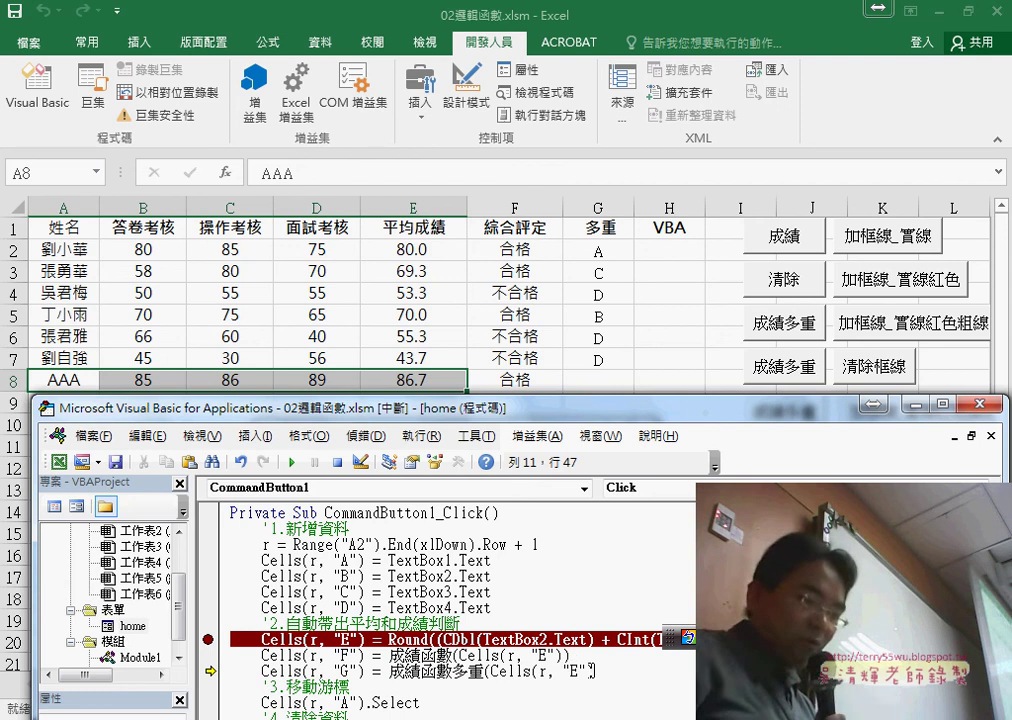
pyautogui.write(')')
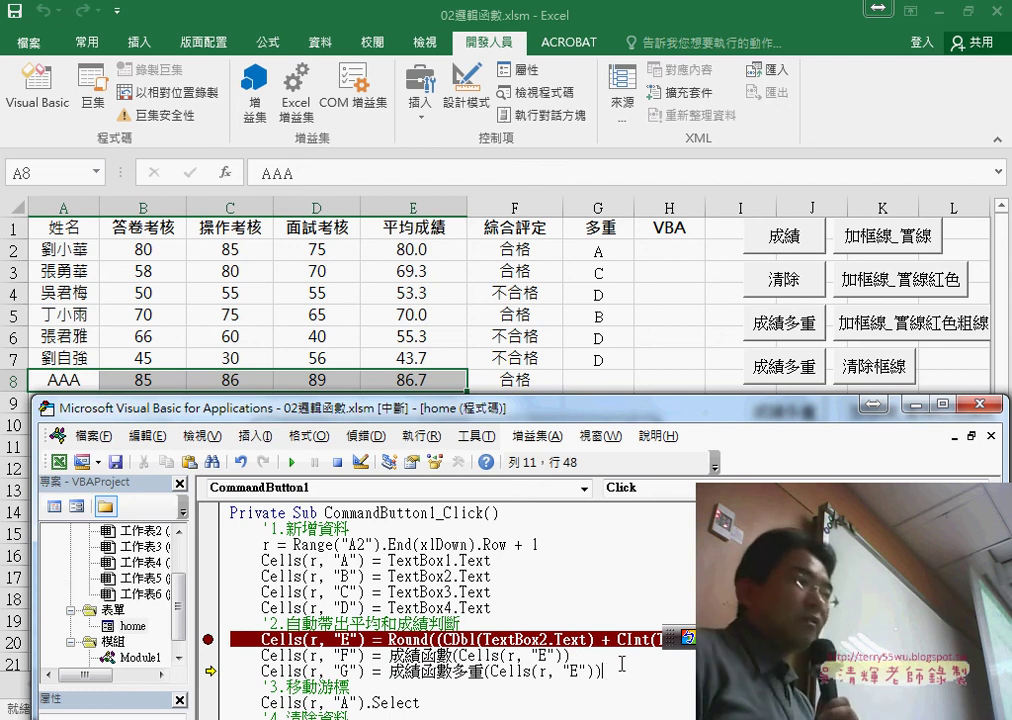
pyautogui.press('F8')
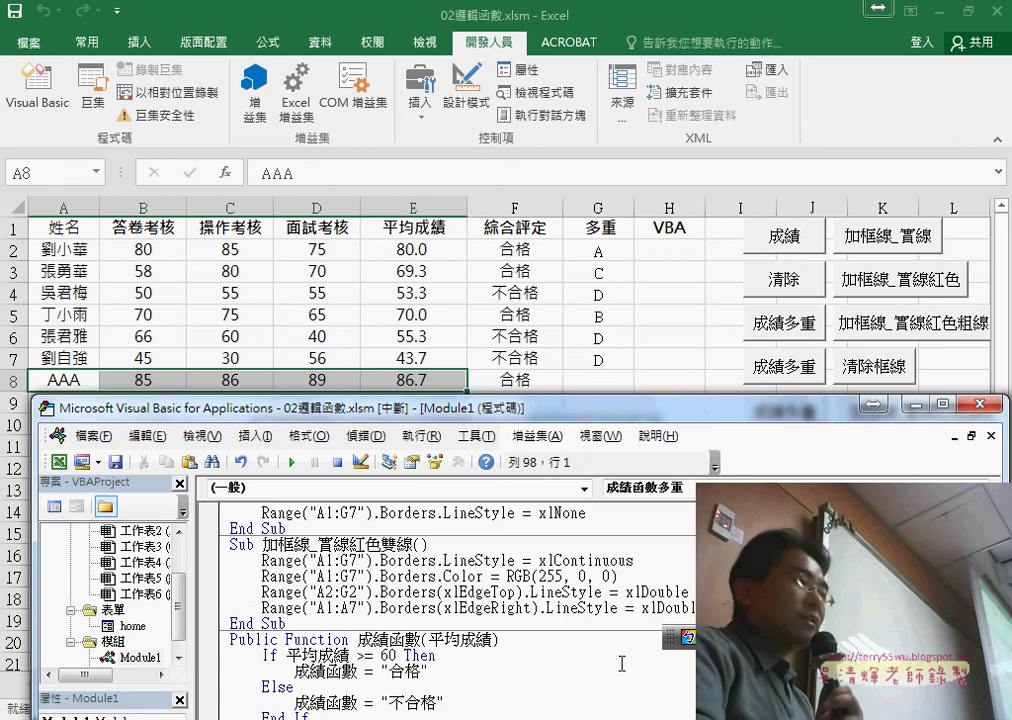
# - Step through Module1's grade branches for average 86.7 so G8 receives grade A
pyautogui.scroll(-2, 385, 613)
pyautogui.scroll(-1, 404, 588)
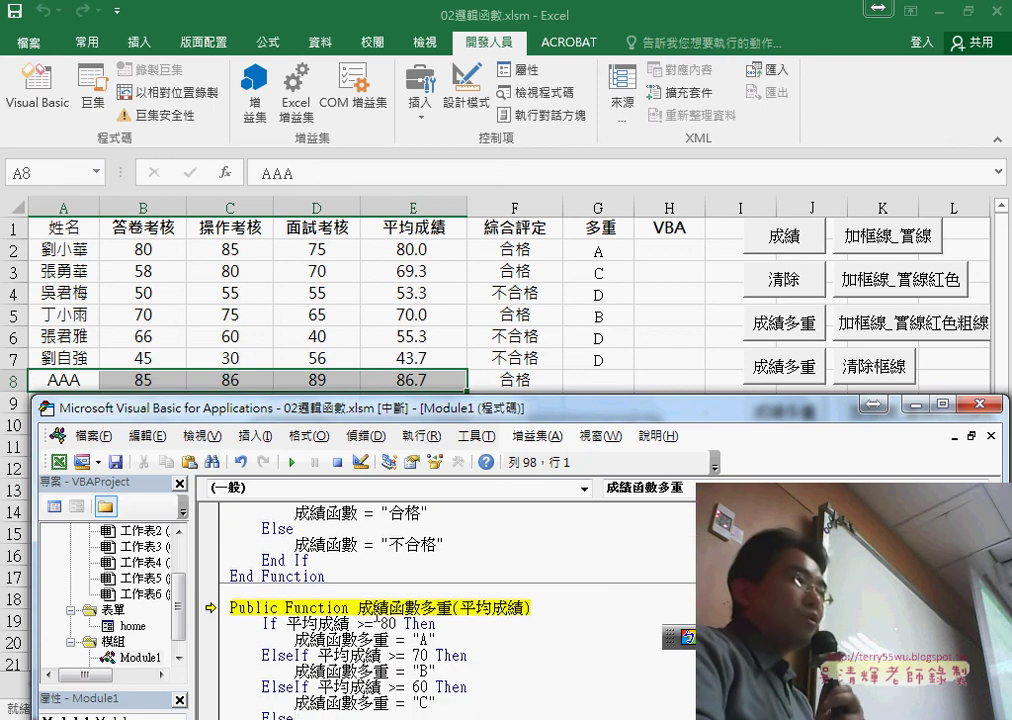
pyautogui.click(500, 607)
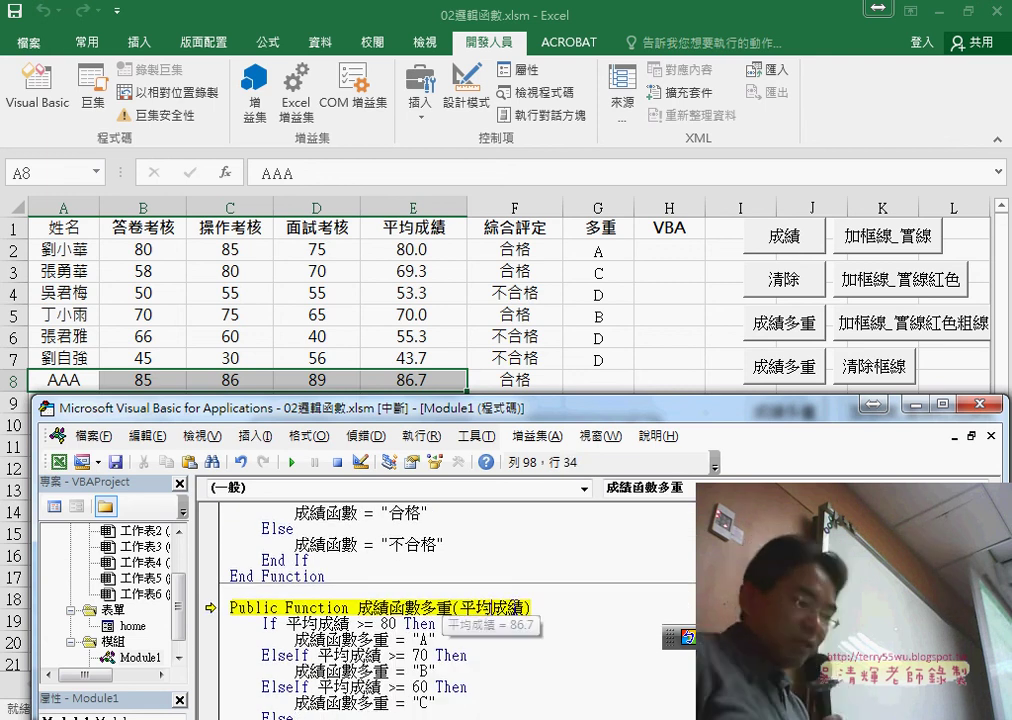
pyautogui.press('F8')
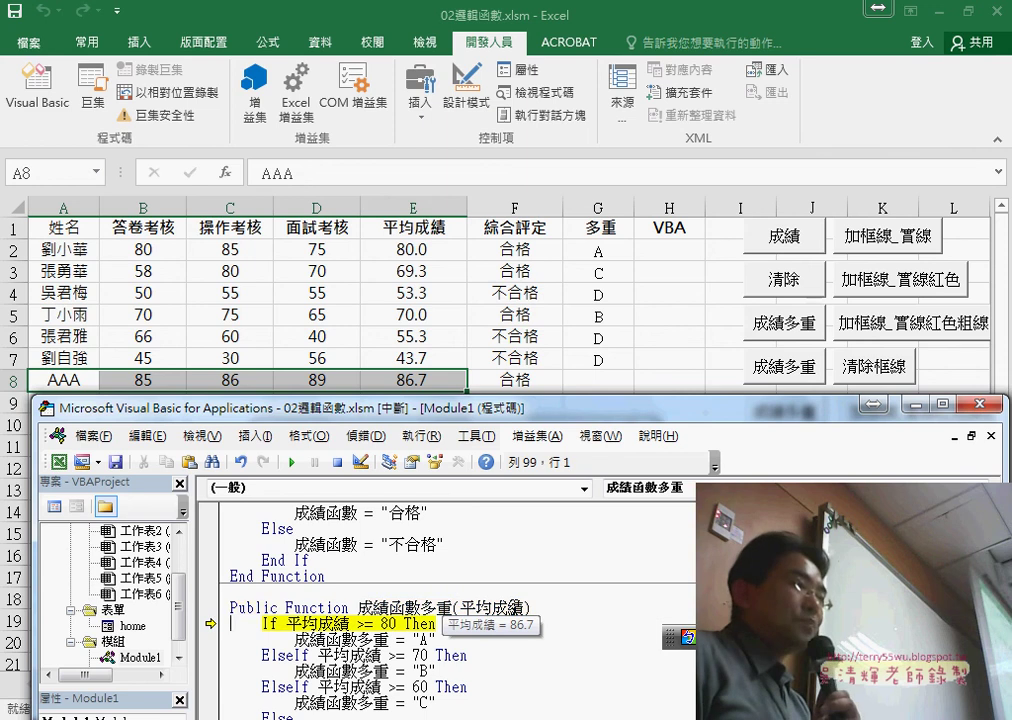
pyautogui.press('F8')
pyautogui.press('F8')
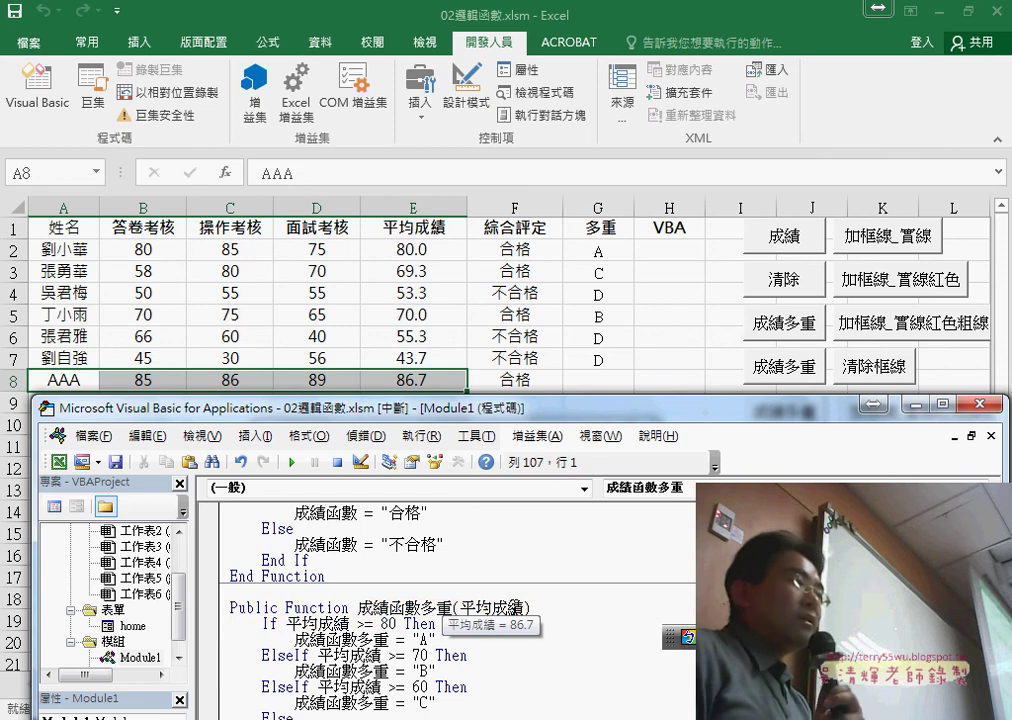
pyautogui.press('F8')
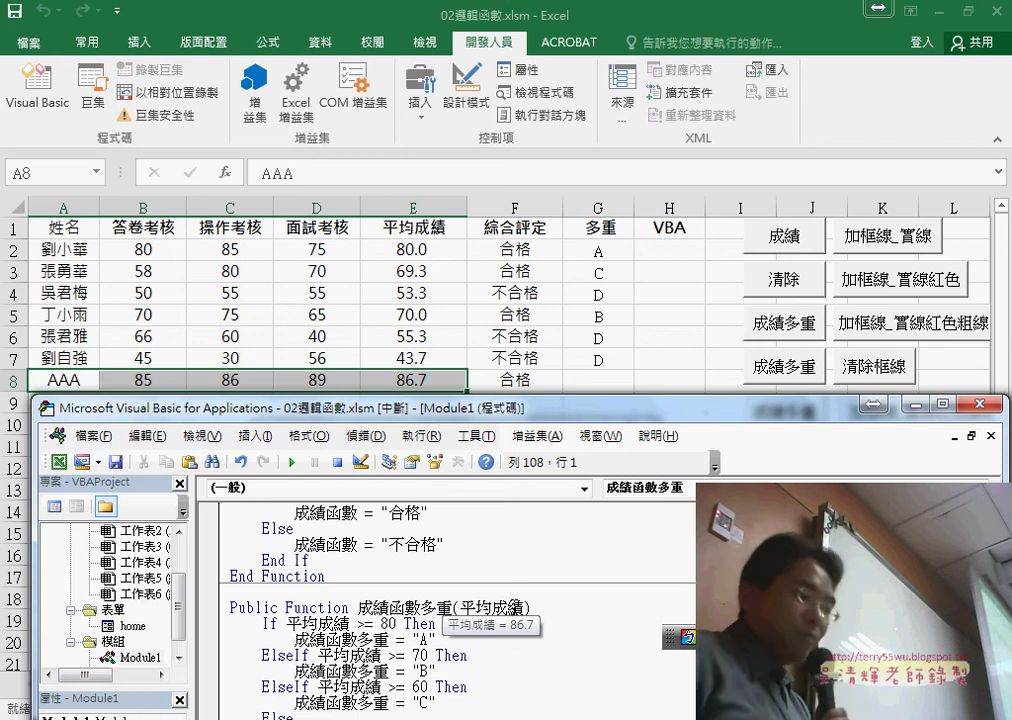
pyautogui.click(510, 607)
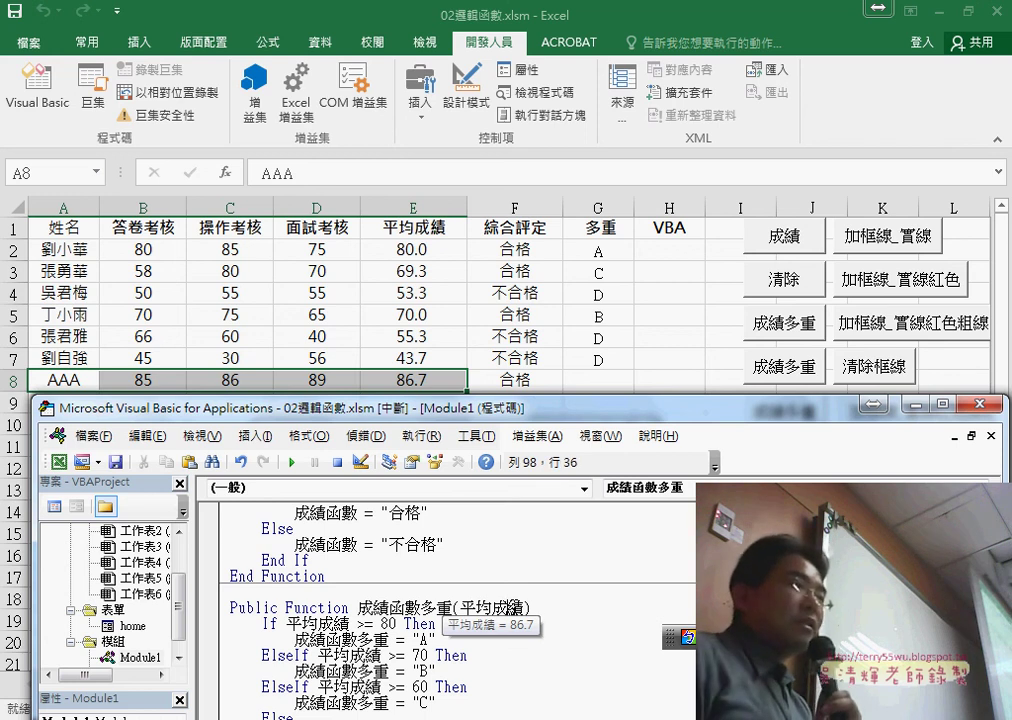
pyautogui.press('F8')
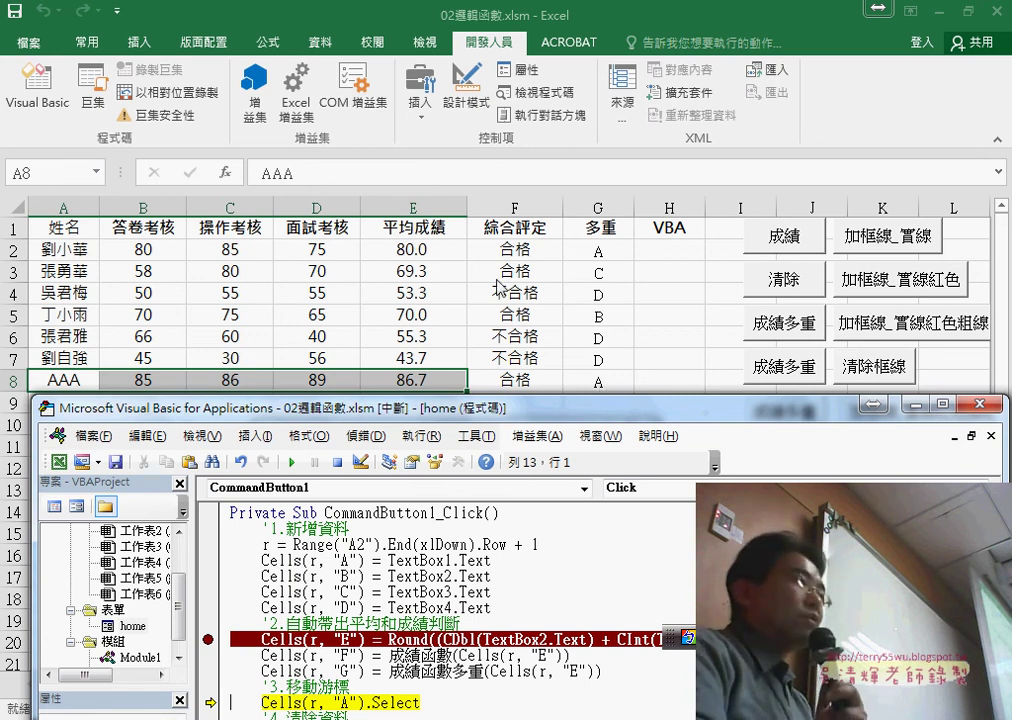
pyautogui.moveTo(374, 411); pyautogui.dragTo(530, 176)
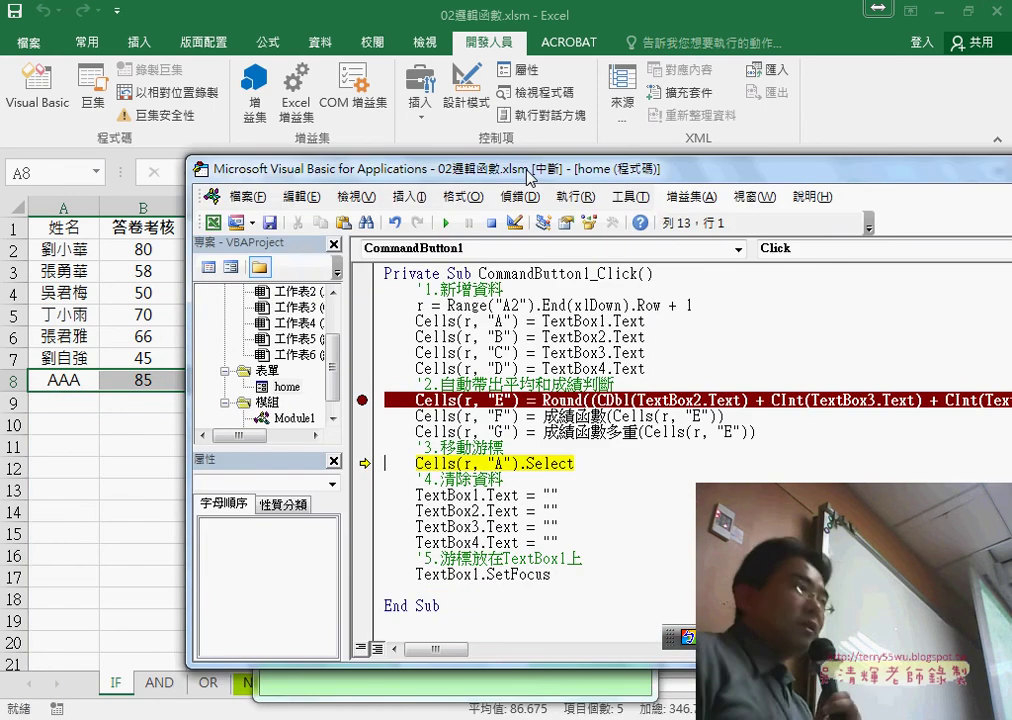
# - Step past selecting A8 and clearing the input boxes, with the form visible beside the code
pyautogui.press('F8')
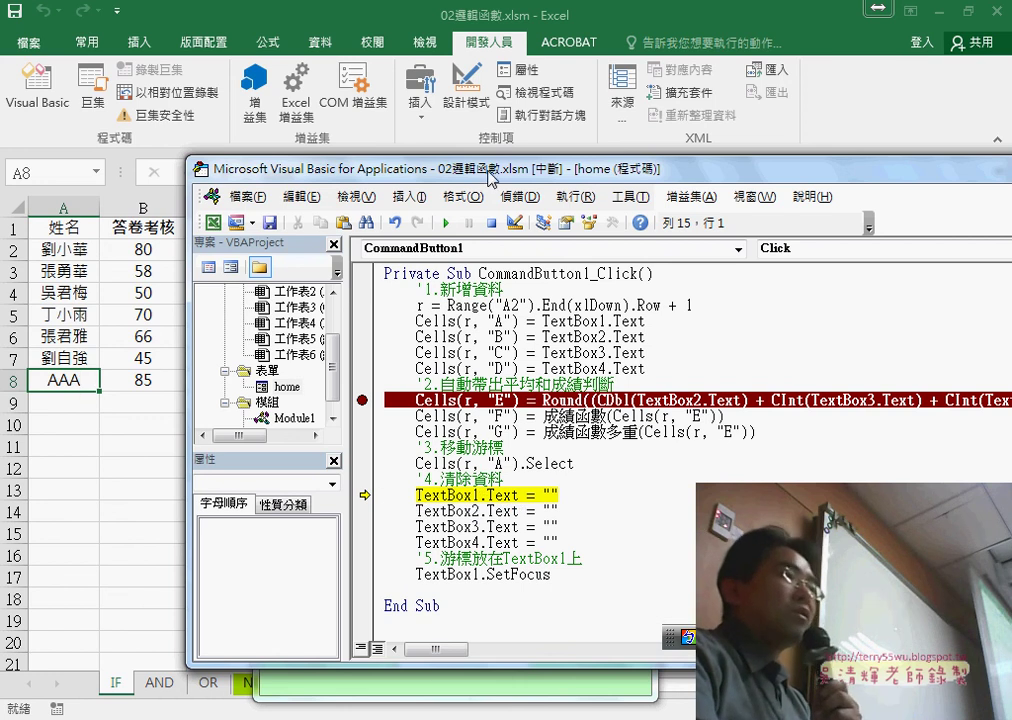
pyautogui.moveTo(490, 178); pyautogui.dragTo(838, 181)
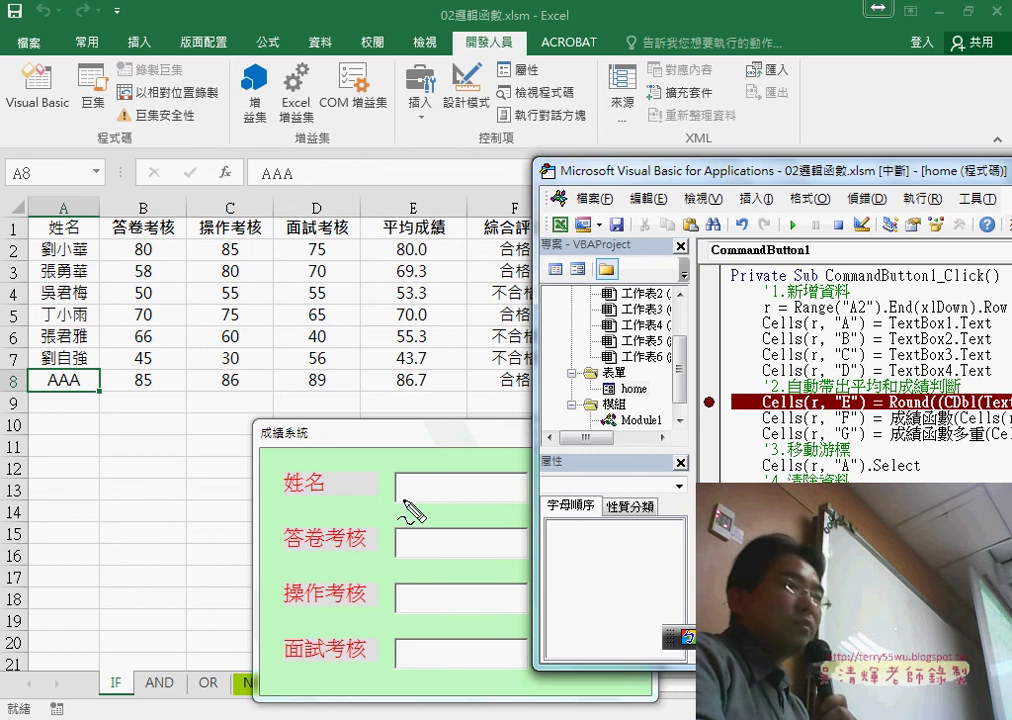
# - Link the 姓名 box to its code, let the run continue, and place the 成績系統 form up-right
pyautogui.click(404, 485)
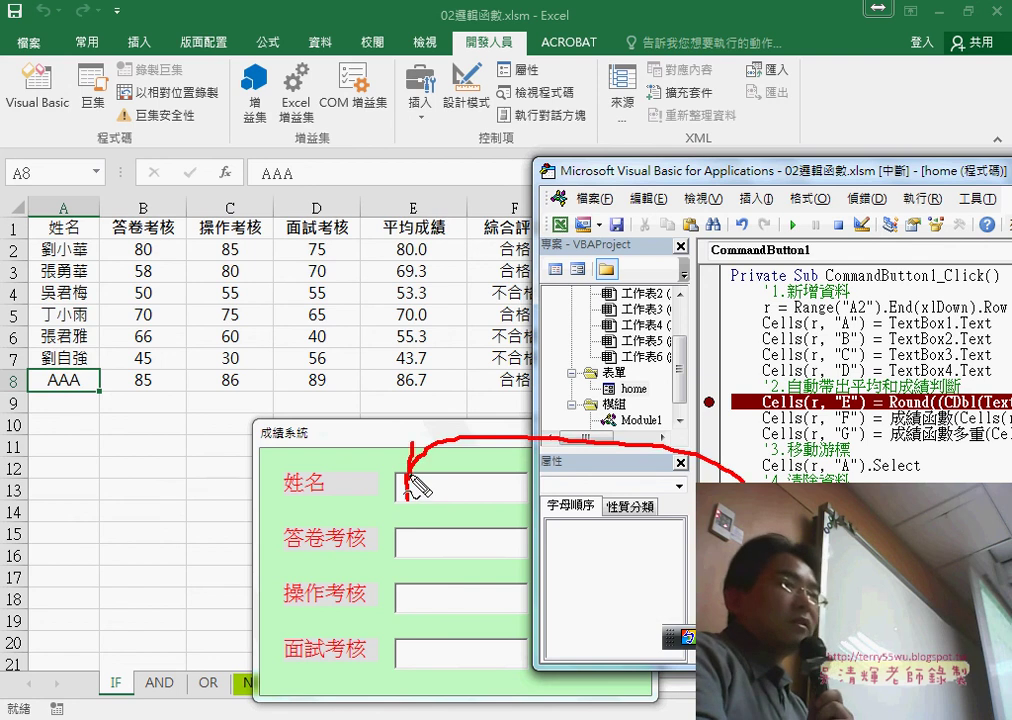
pyautogui.moveTo(408, 476); pyautogui.dragTo(745, 480)
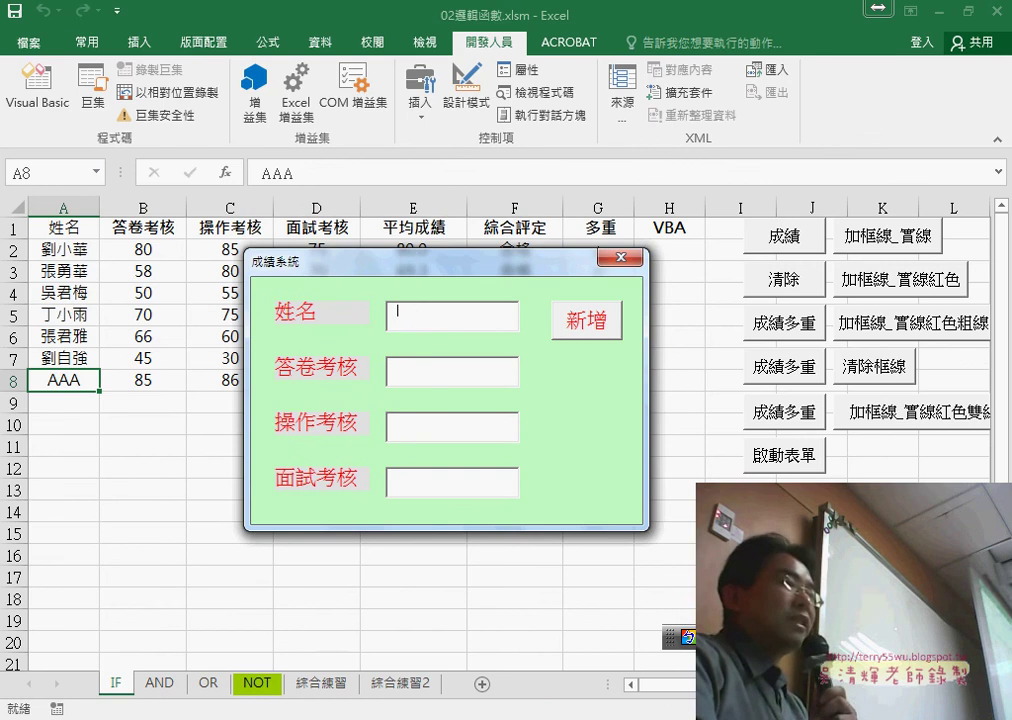
pyautogui.moveTo(686, 636)
pyautogui.click(558, 644)
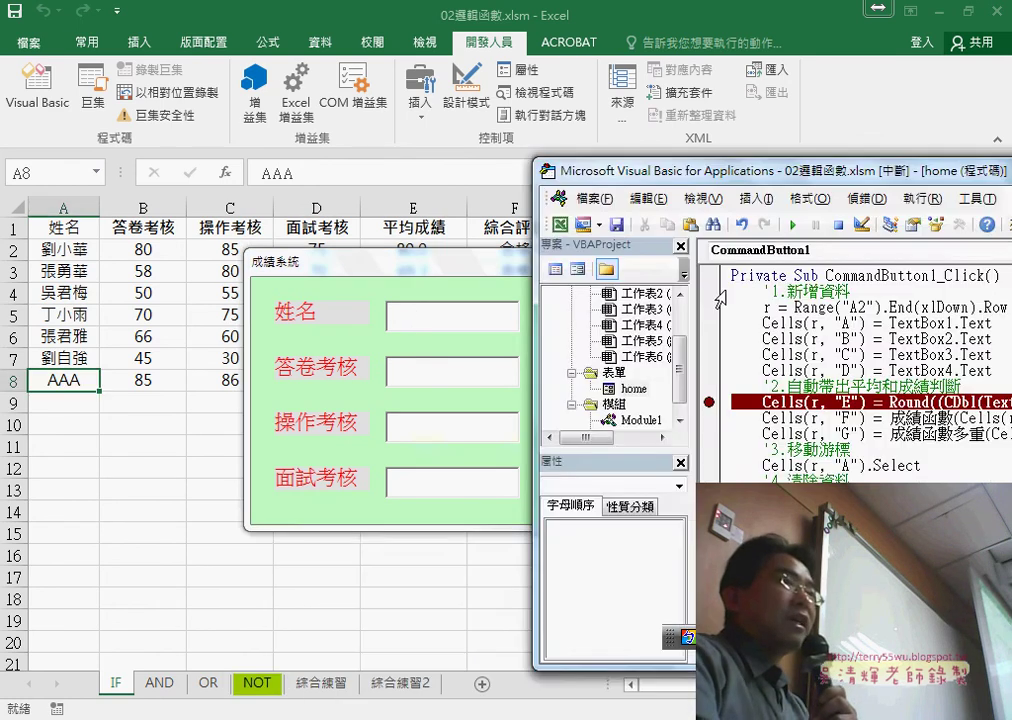
pyautogui.click(793, 225)
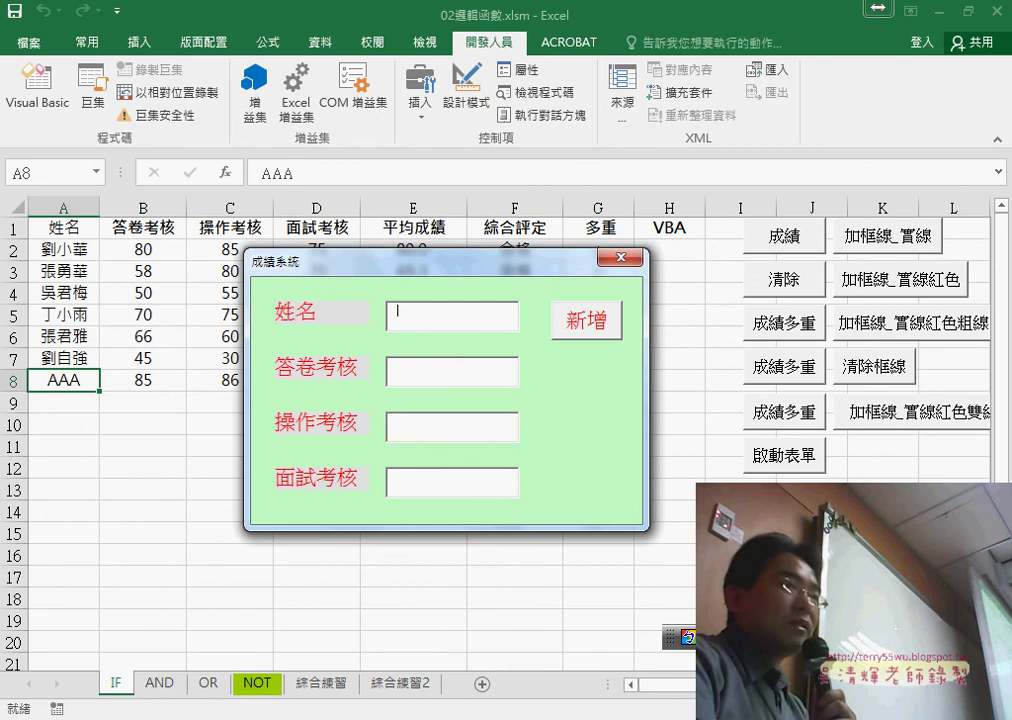
pyautogui.moveTo(688, 637)
pyautogui.click(560, 644)
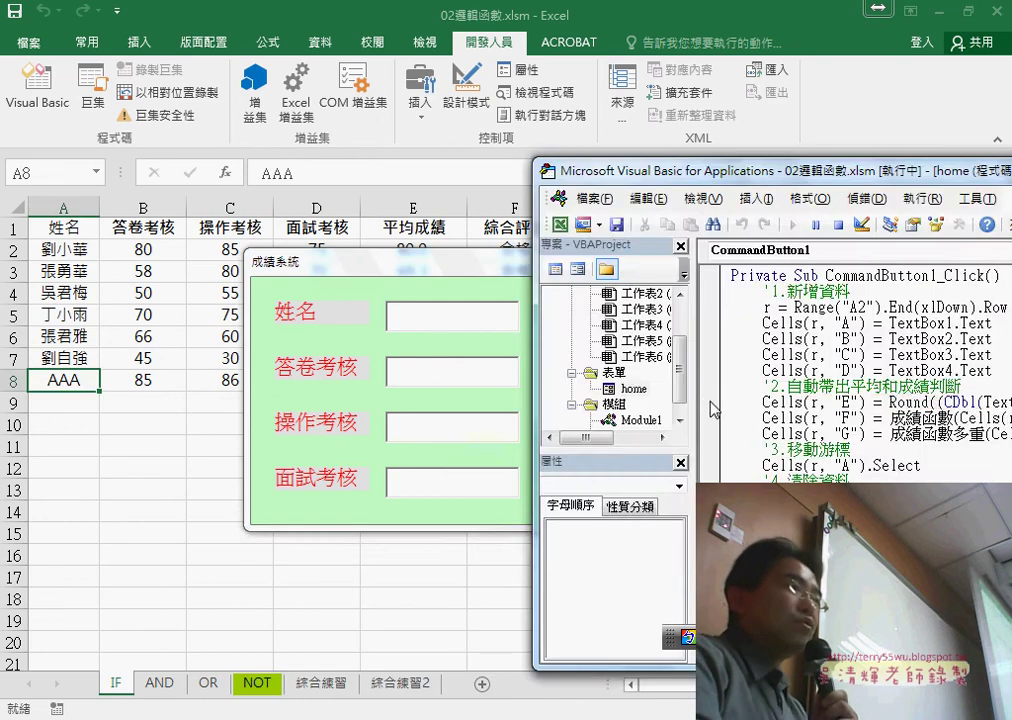
pyautogui.click(461, 314)
pyautogui.moveTo(471, 272); pyautogui.dragTo(658, 124)
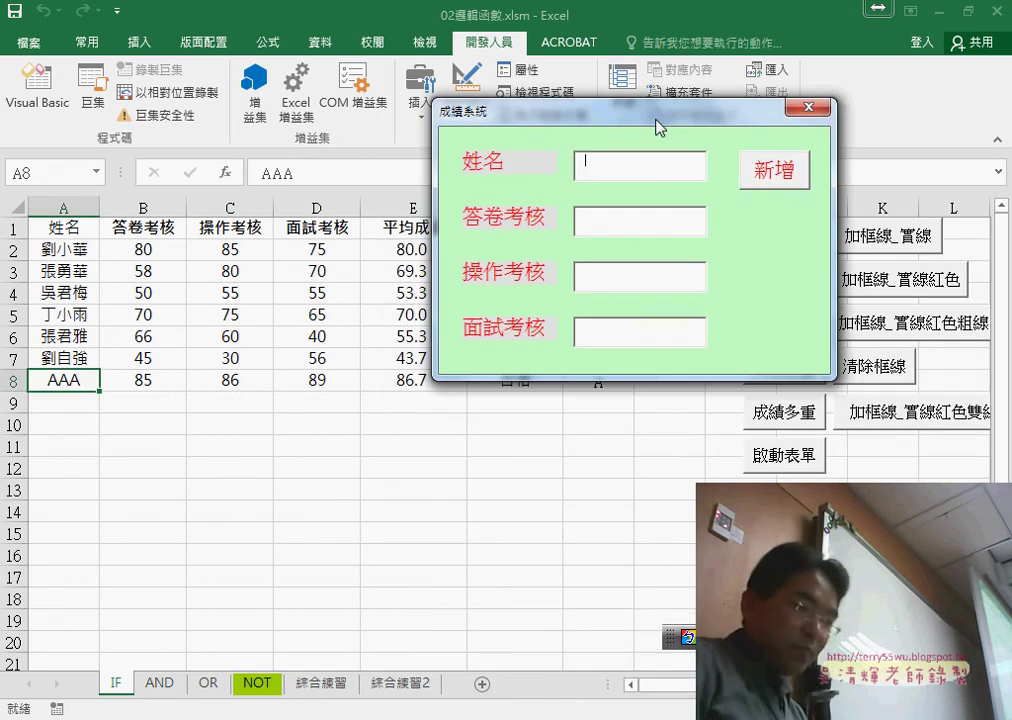
# - Add BBB (89, 56, 25) and CCC (85, 86, 89) through 新增 as rows 9 and 10
pyautogui.write('BBB')
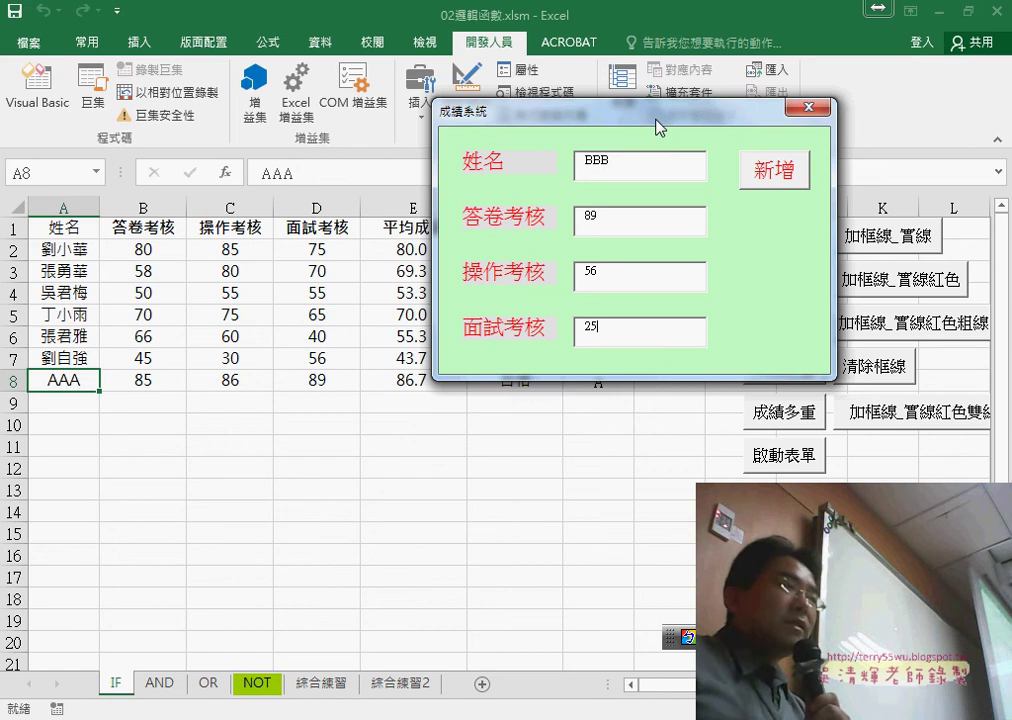
pyautogui.press('Tab')
pyautogui.press('Return')
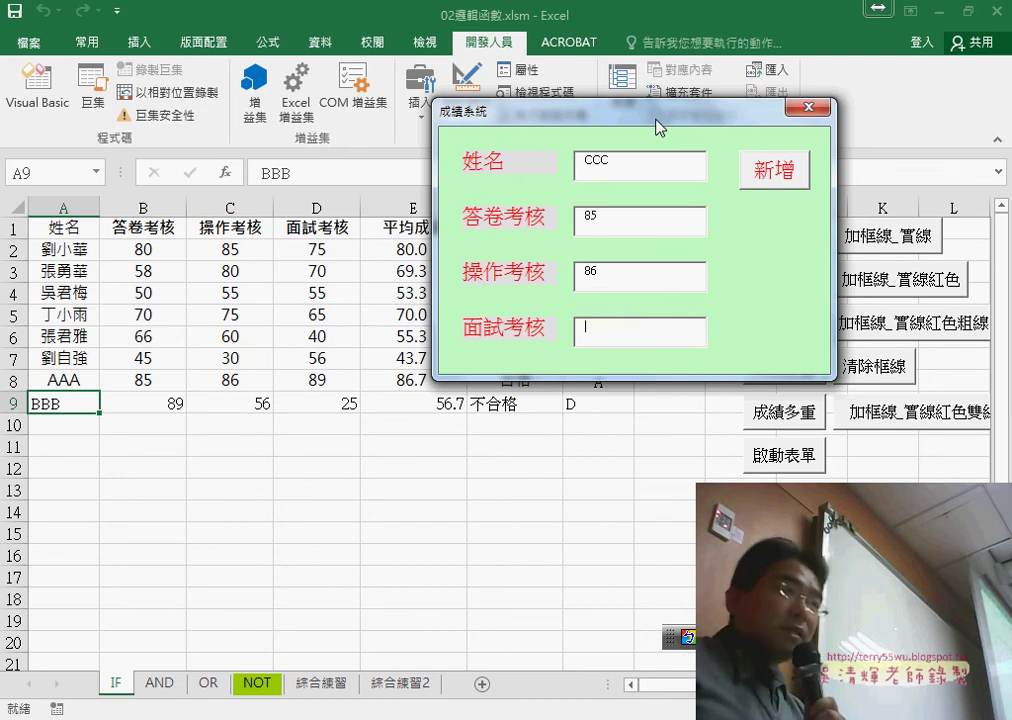
pyautogui.press('Tab')
pyautogui.press('Return')
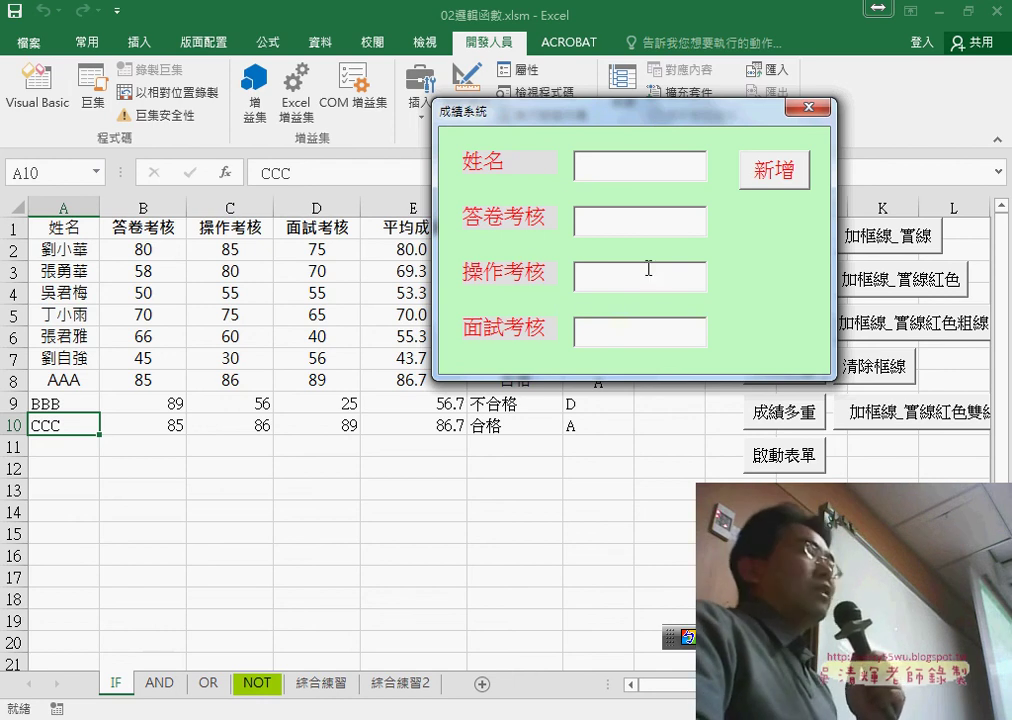
pyautogui.click(647, 212)
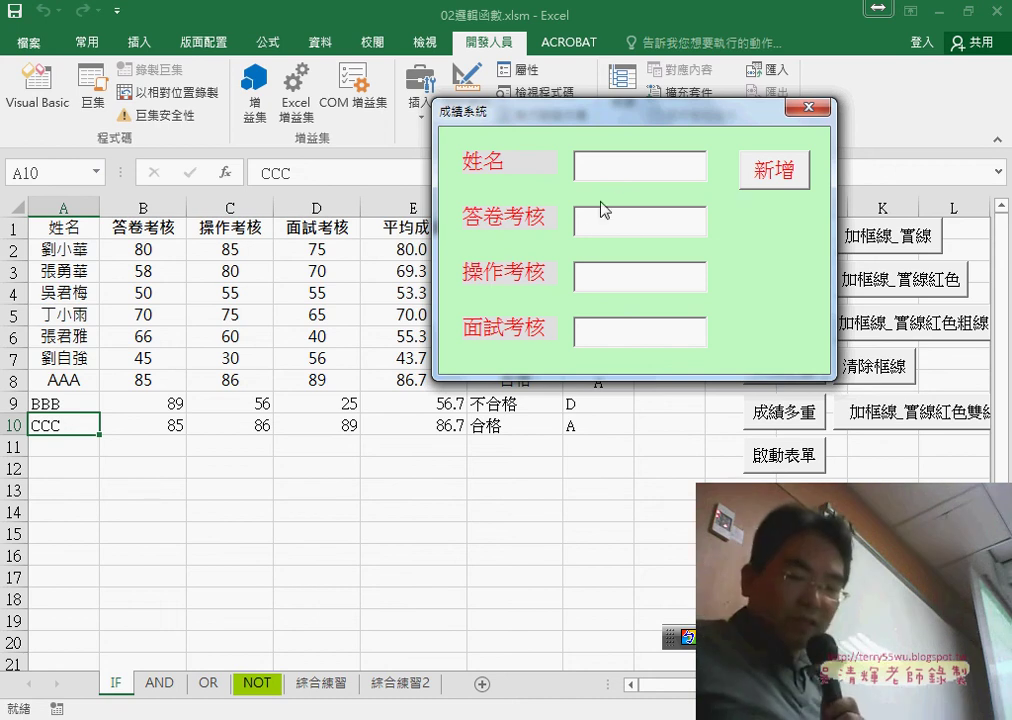
# - Leave 姓名 blank, enter scores 89, 56, 23 and add them as row 11
pyautogui.write('89')
pyautogui.press('Tab')
pyautogui.write('56')
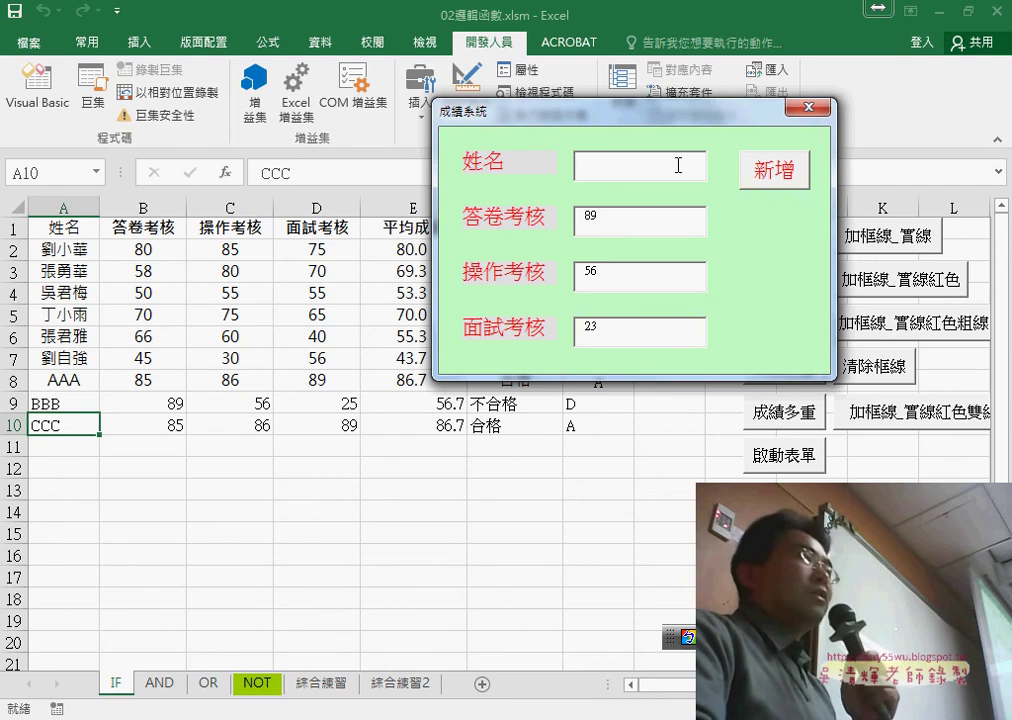
pyautogui.click(764, 180)
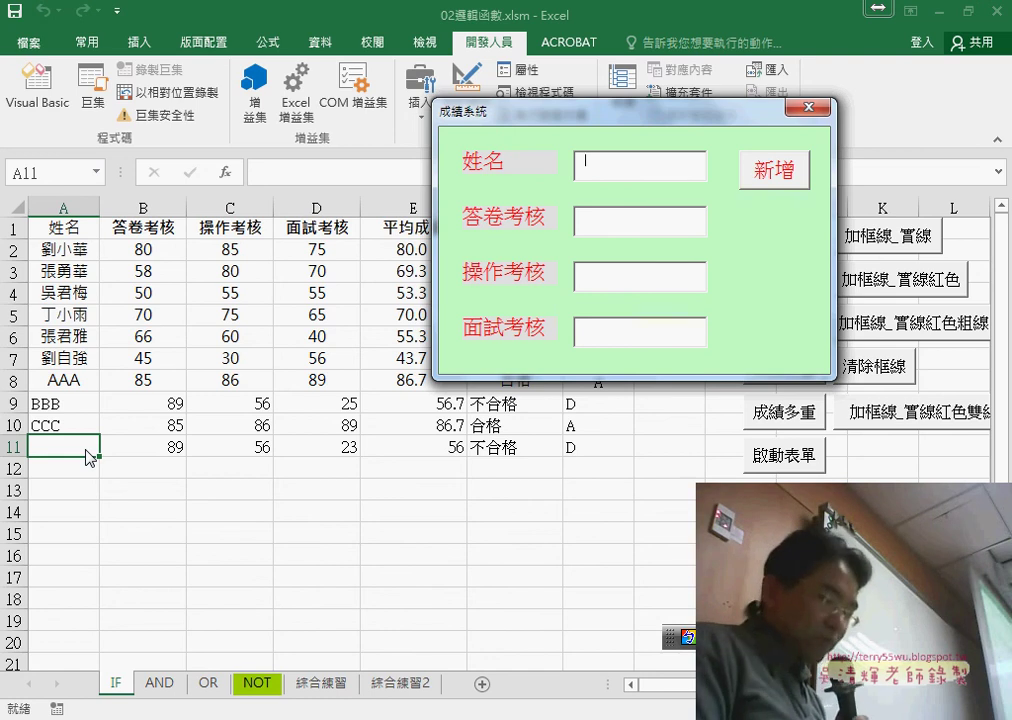
# - Test the form with name DDD and scores 一百, 50 and 56, then close the running 成績系統 form
pyautogui.write('DDD')
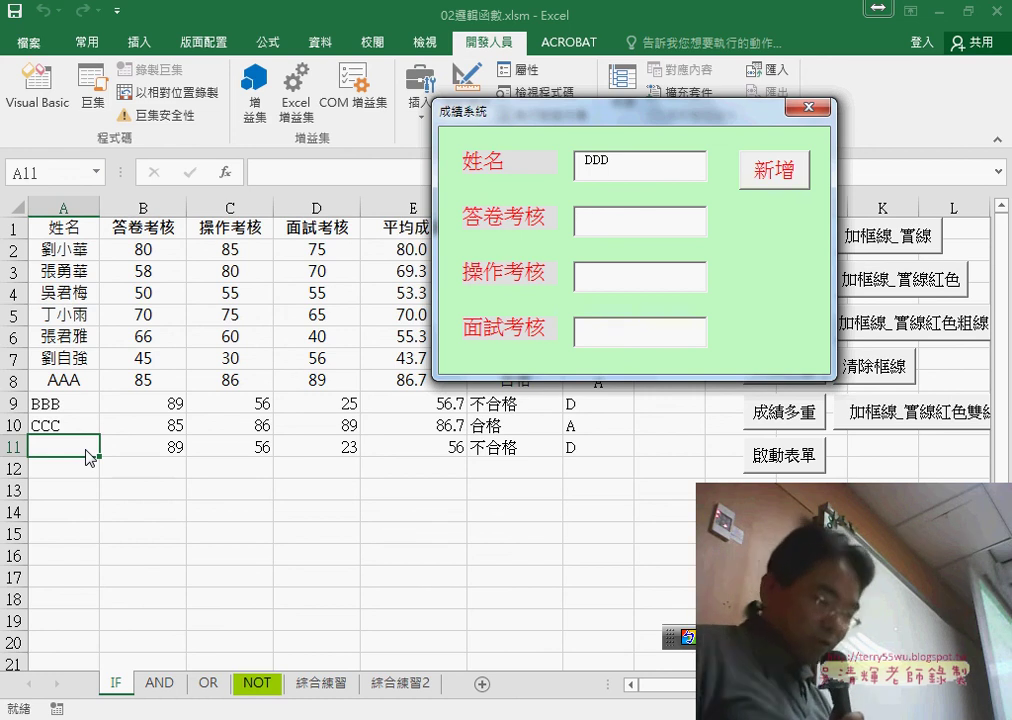
pyautogui.write('u')
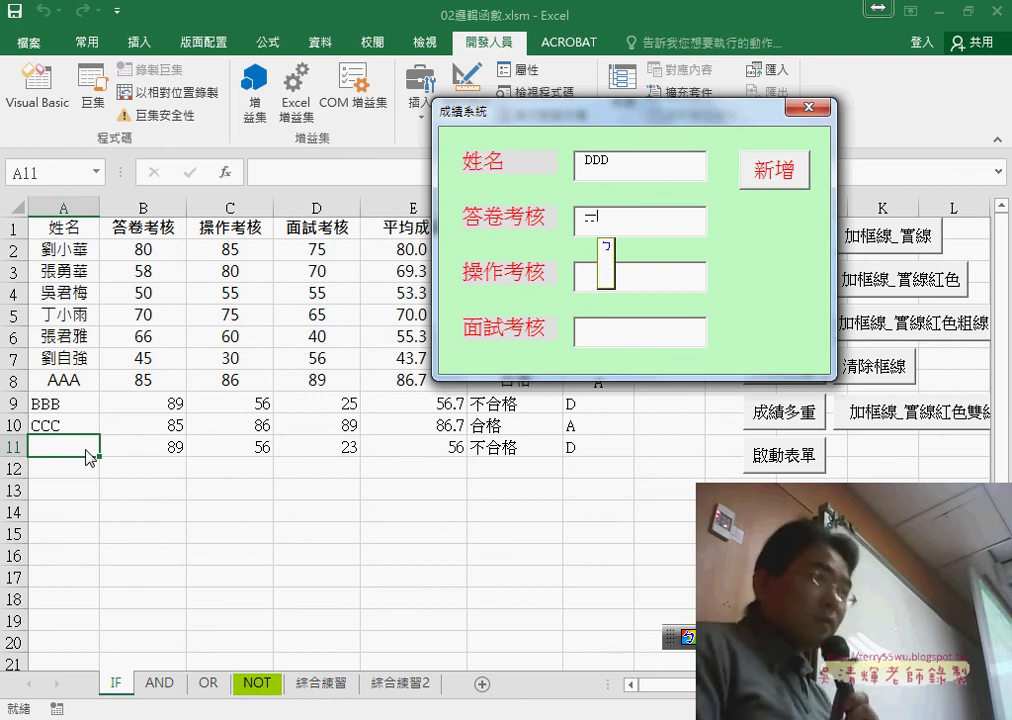
pyautogui.press('space')
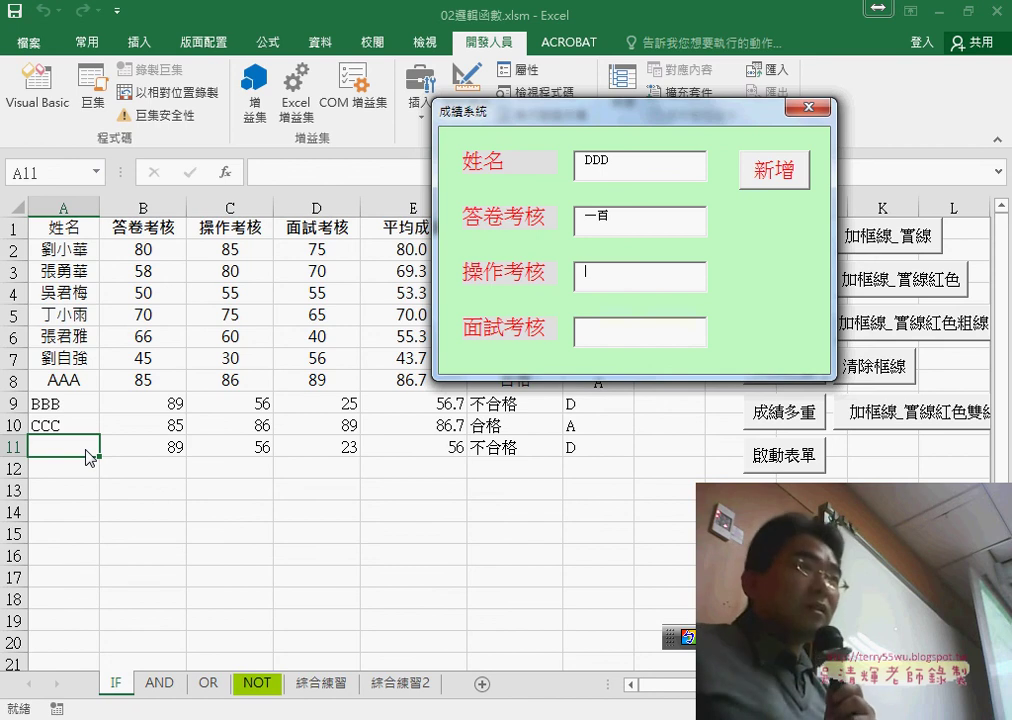
pyautogui.write('50')
pyautogui.press('Tab')
pyautogui.write('56')
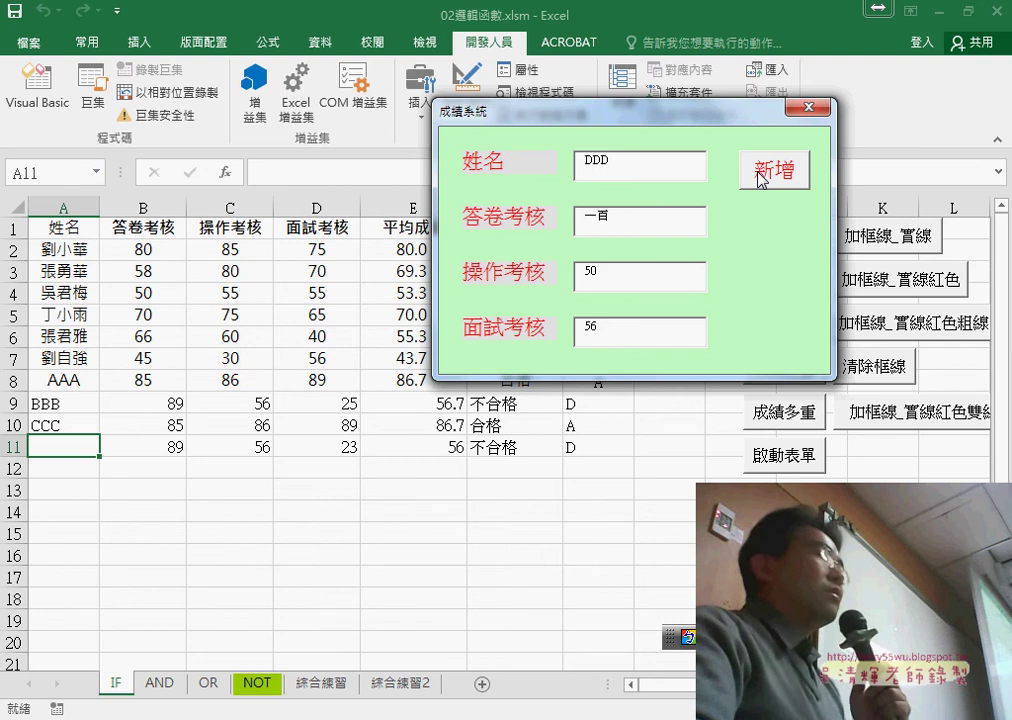
pyautogui.moveTo(628, 219); pyautogui.dragTo(578, 220)
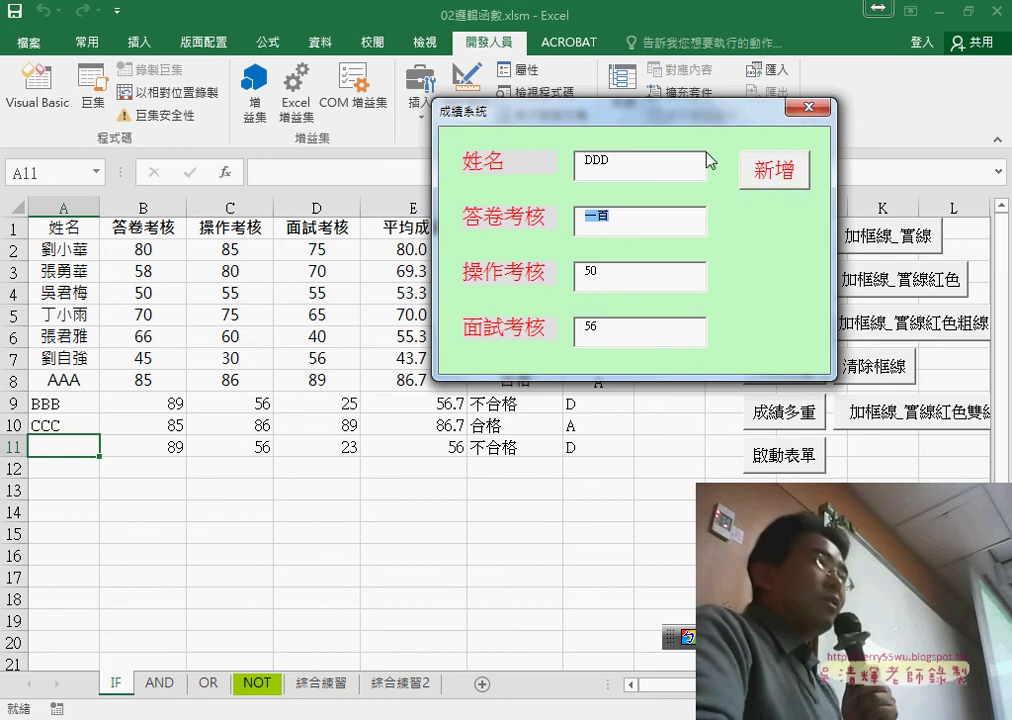
pyautogui.click(797, 110)
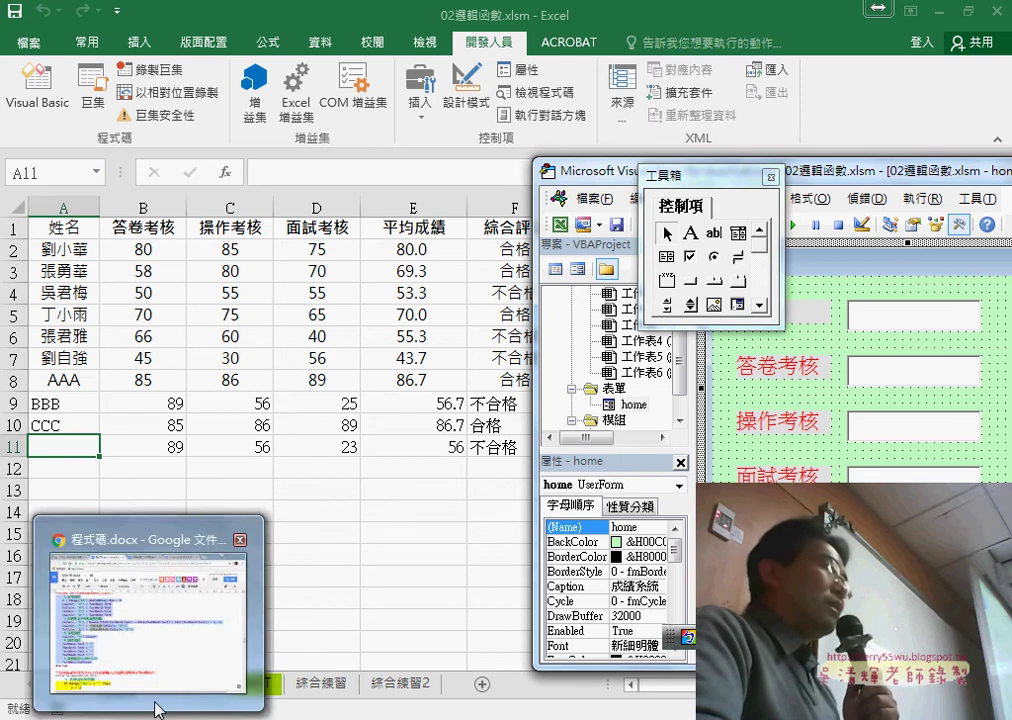
# - In the 程式碼.docx notes, find and select the 貼到新增按鈕 heading above the CommandButton1_Click code
pyautogui.click(155, 707)
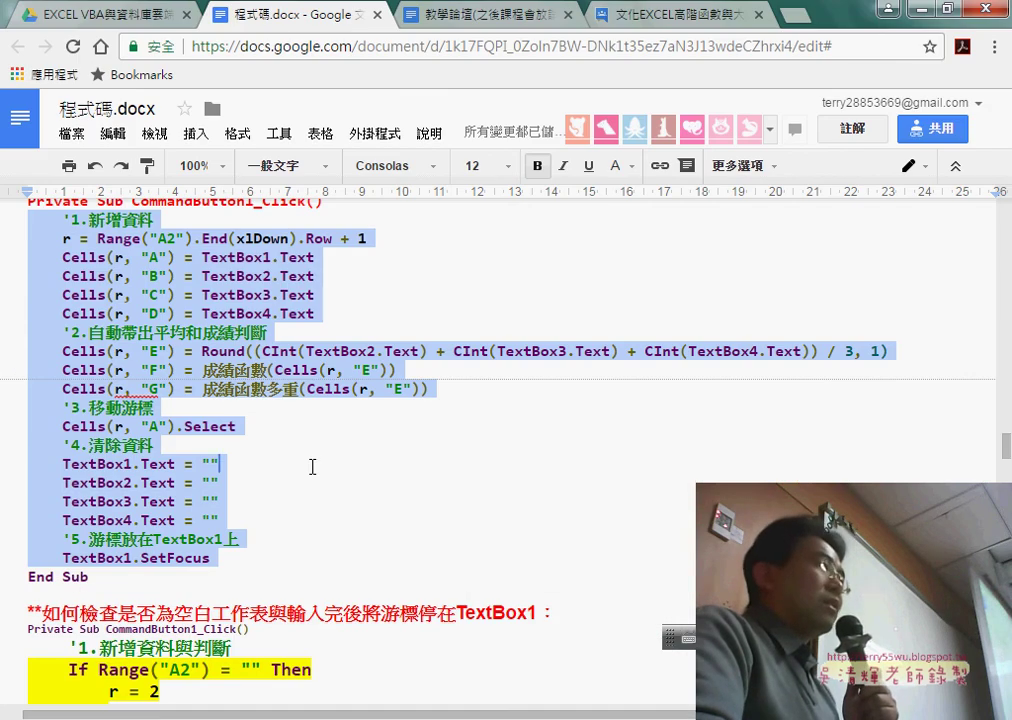
pyautogui.scroll(1, 312, 467)
pyautogui.scroll(1, 312, 467)
pyautogui.scroll(3, 312, 467)
pyautogui.scroll(2, 312, 467)
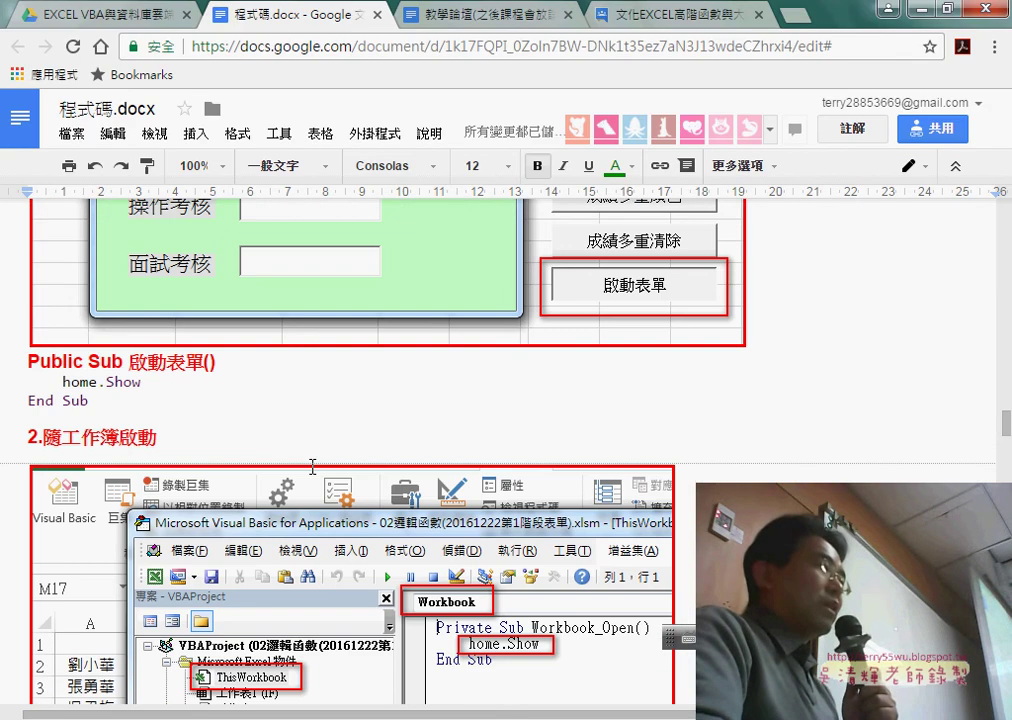
pyautogui.scroll(-2, 312, 467)
pyautogui.scroll(-2, 312, 467)
pyautogui.scroll(-1, 200, 400)
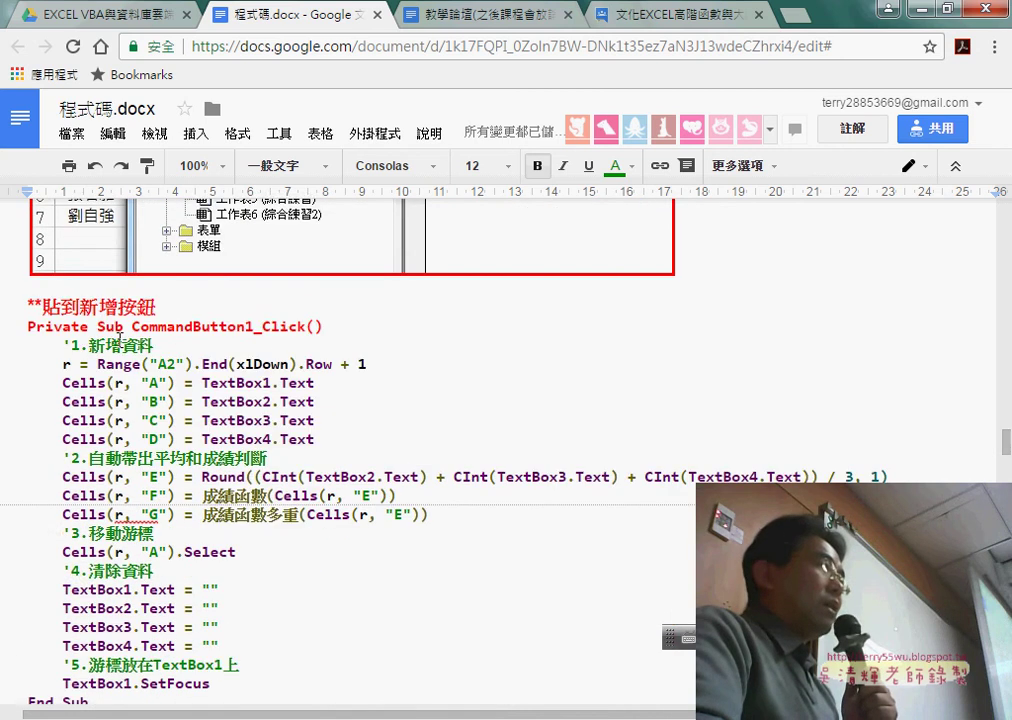
pyautogui.scroll(-1, 119, 334)
pyautogui.moveTo(44, 283); pyautogui.dragTo(158, 281)
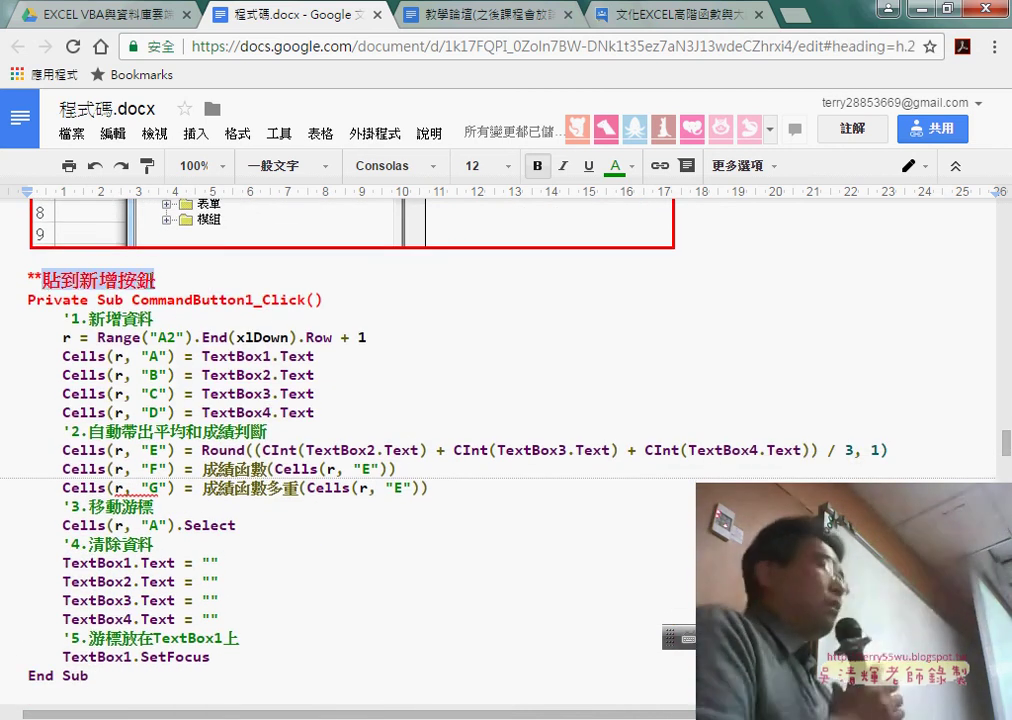